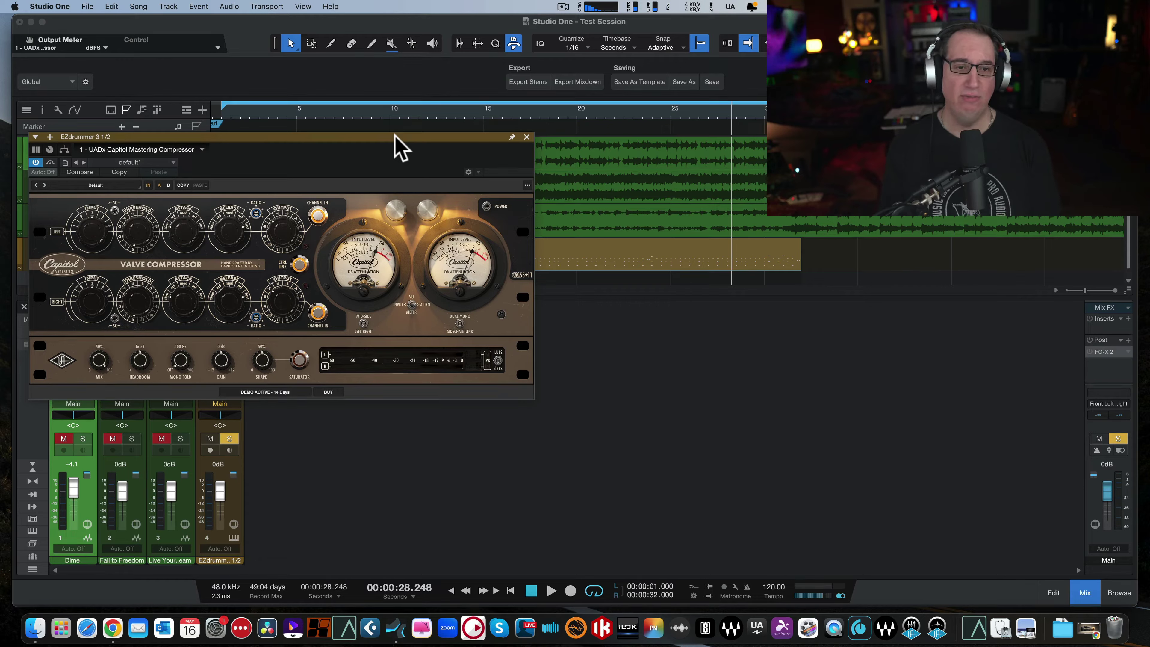
pyautogui.moveTo(394, 134); pyautogui.dragTo(396, 130)
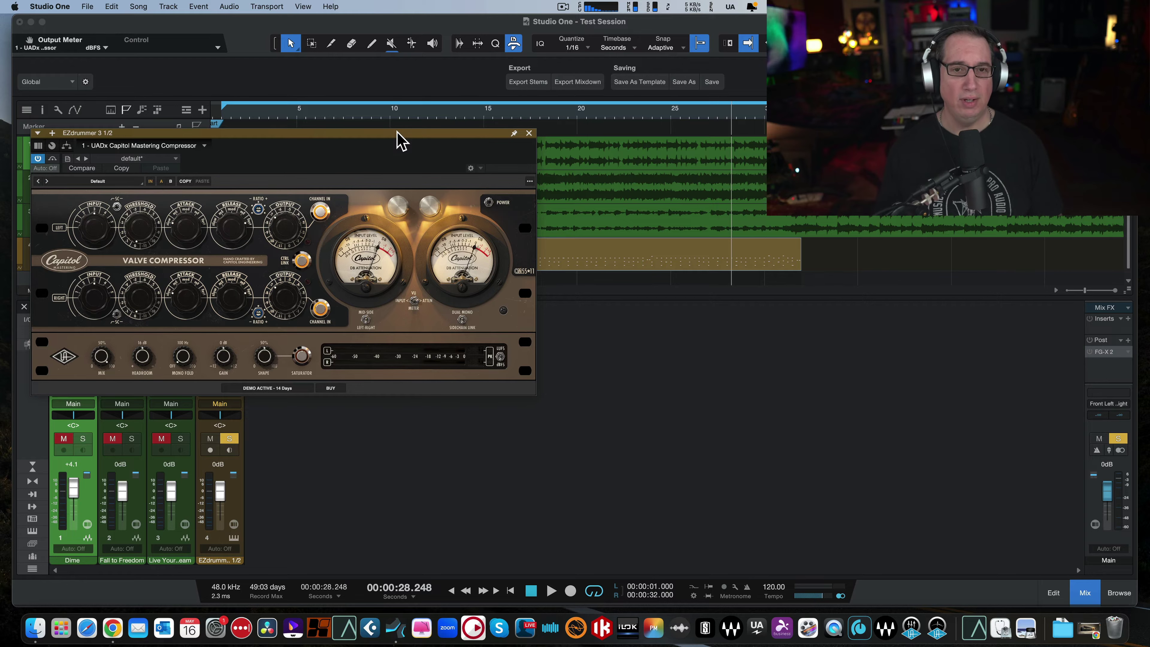
pyautogui.moveTo(397, 132); pyautogui.dragTo(401, 125)
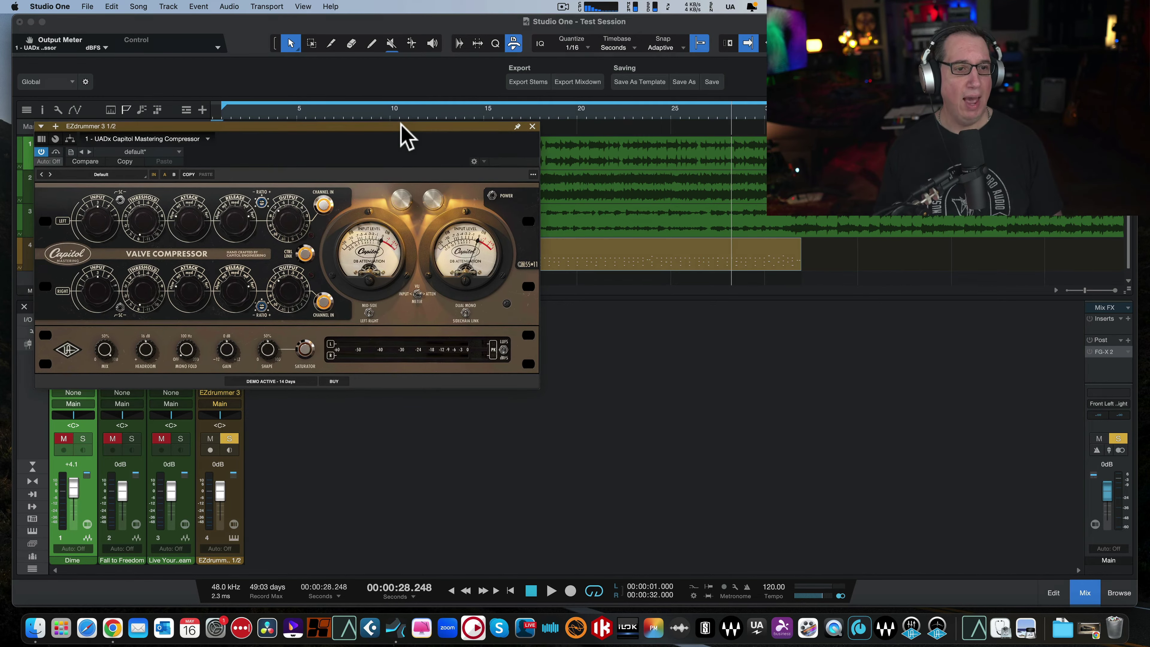
pyautogui.click(401, 125)
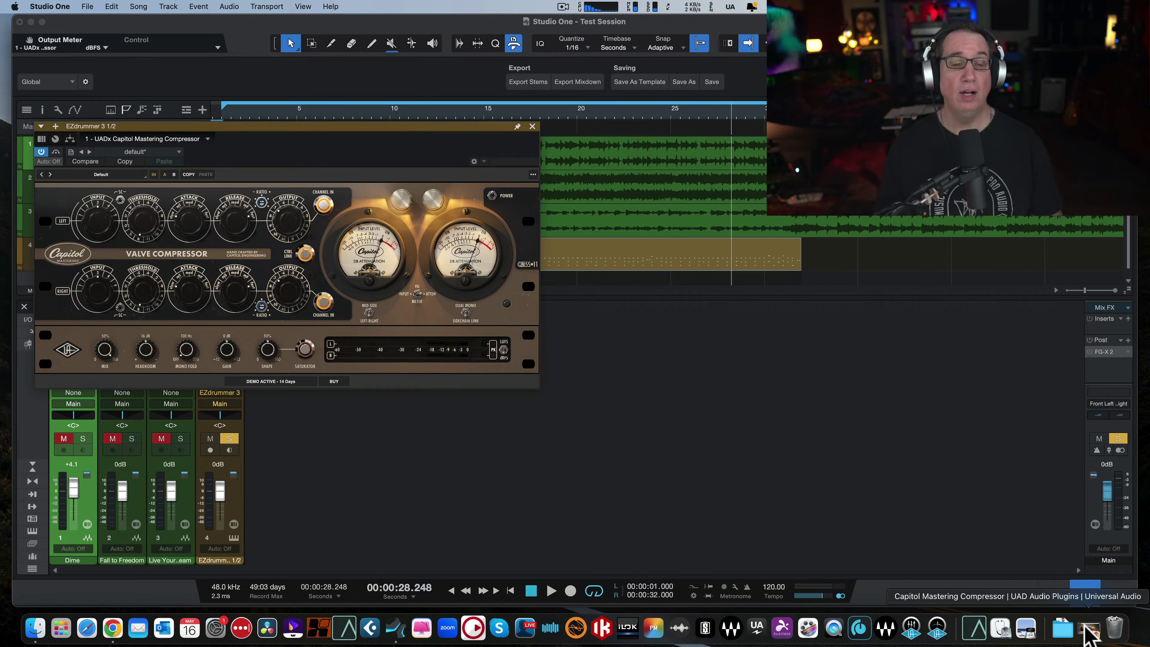
# Switch to Chrome and look through the whole Capitol Mastering Compressor product page on the Universal Audio site.
pyautogui.click(1086, 628)
pyautogui.press('F2')
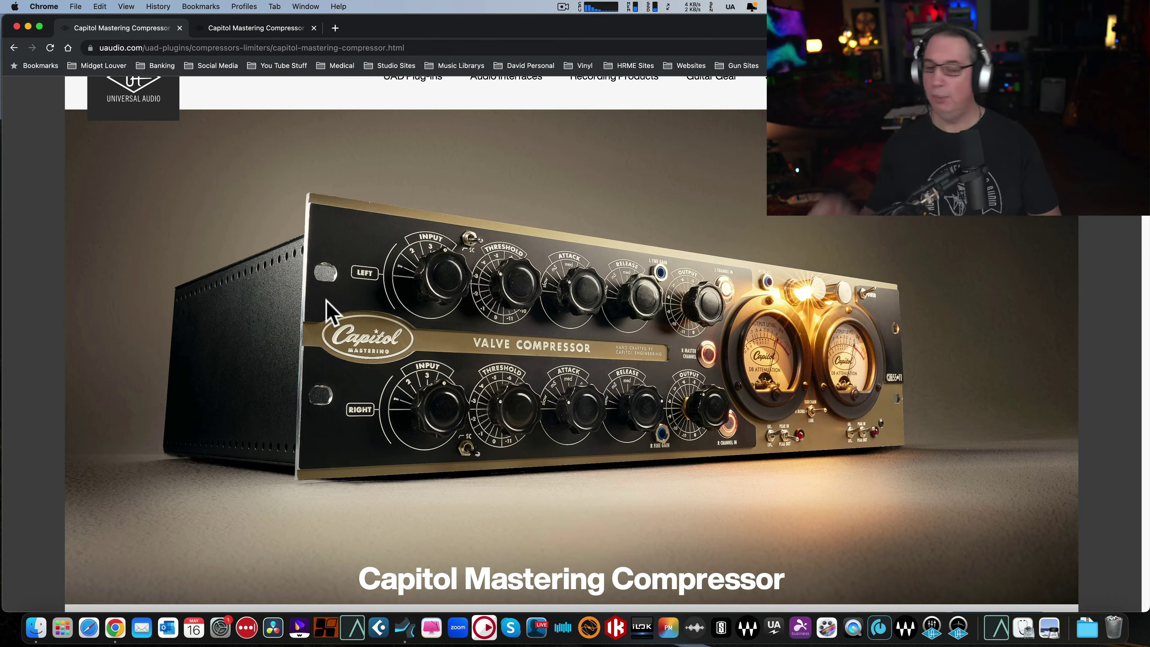
pyautogui.scroll(-5, 320, 374)
pyautogui.scroll(-10, 316, 367)
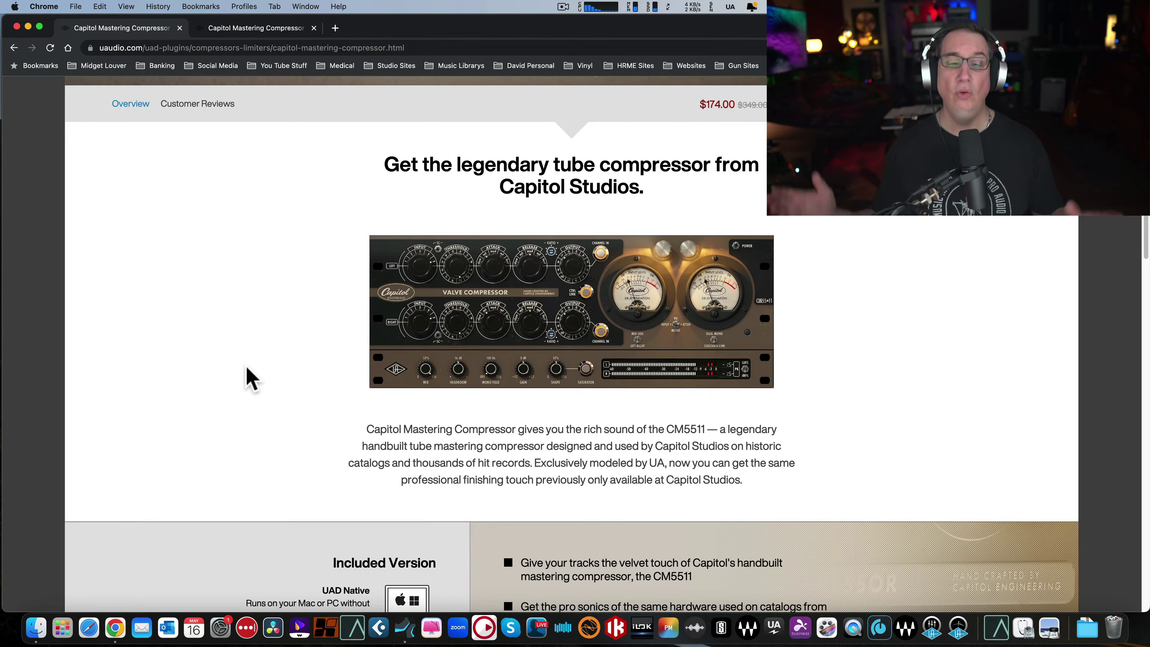
pyautogui.scroll(-5, 244, 358)
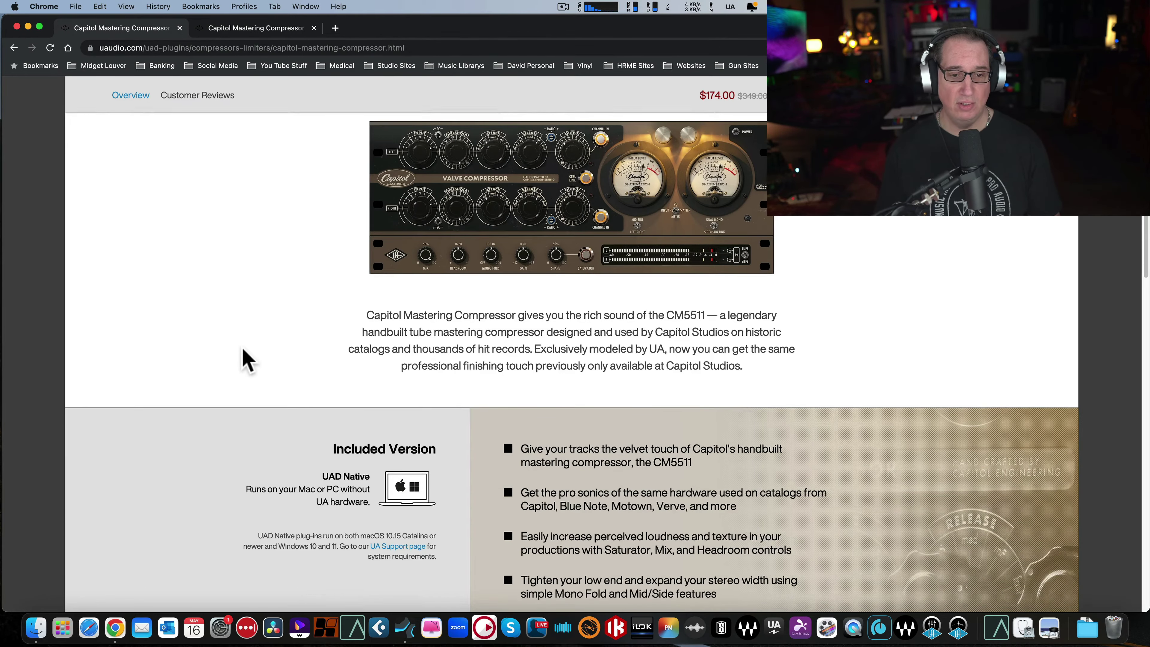
pyautogui.scroll(-20, 244, 358)
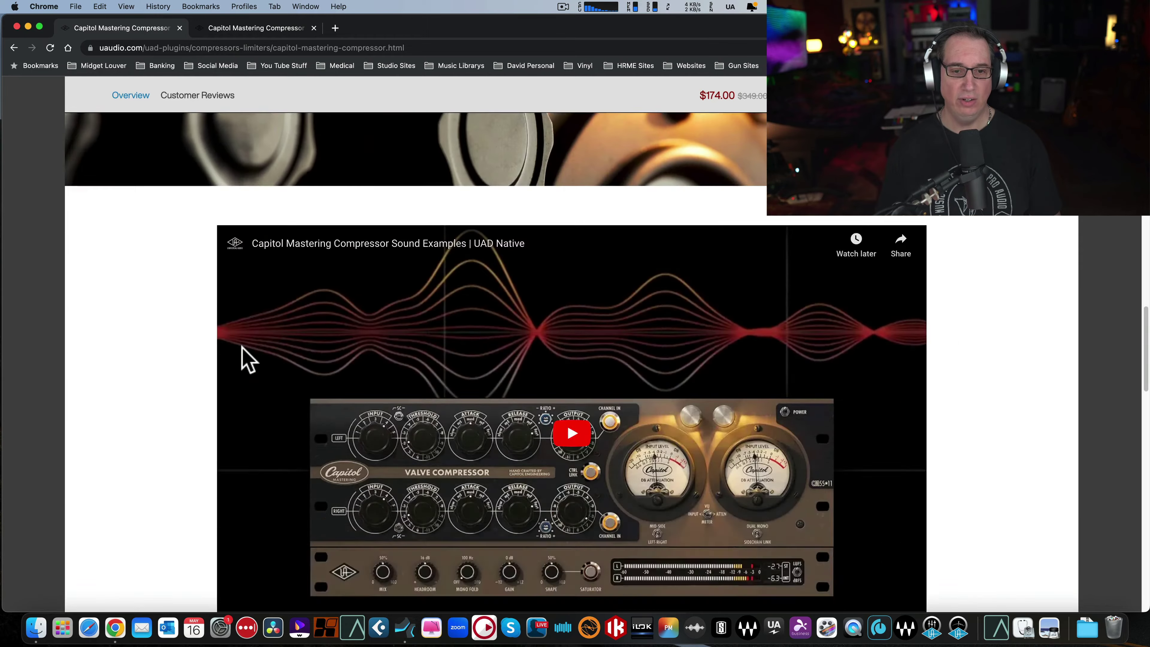
pyautogui.scroll(-12, 246, 358)
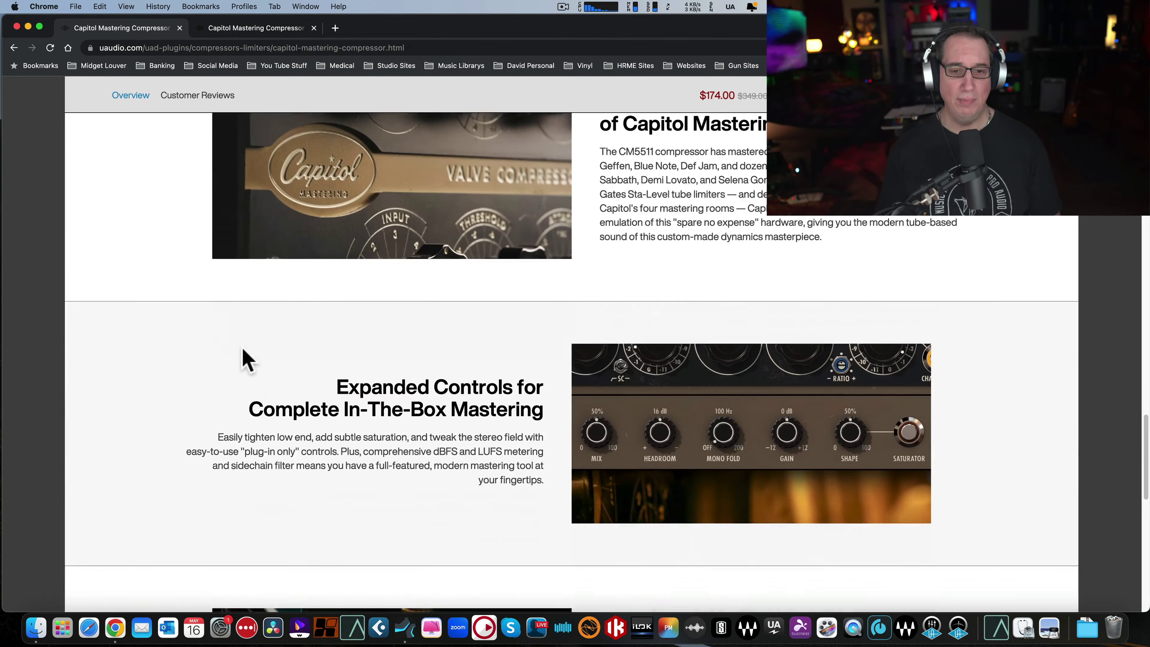
pyautogui.scroll(-14, 247, 357)
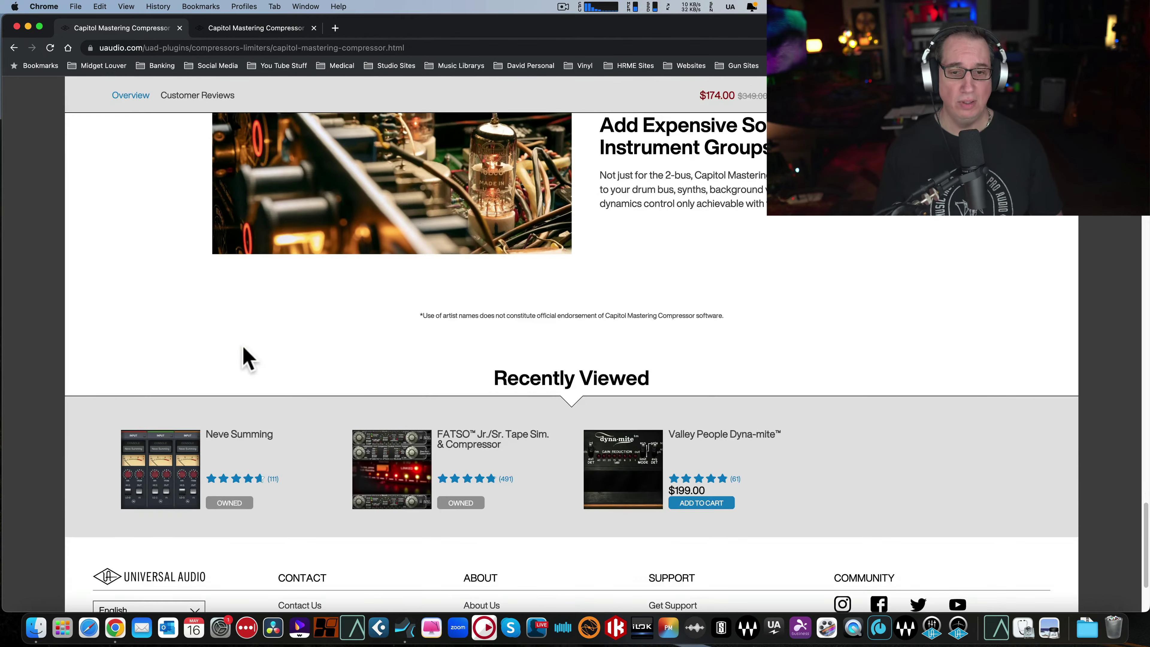
pyautogui.scroll(-1, 244, 357)
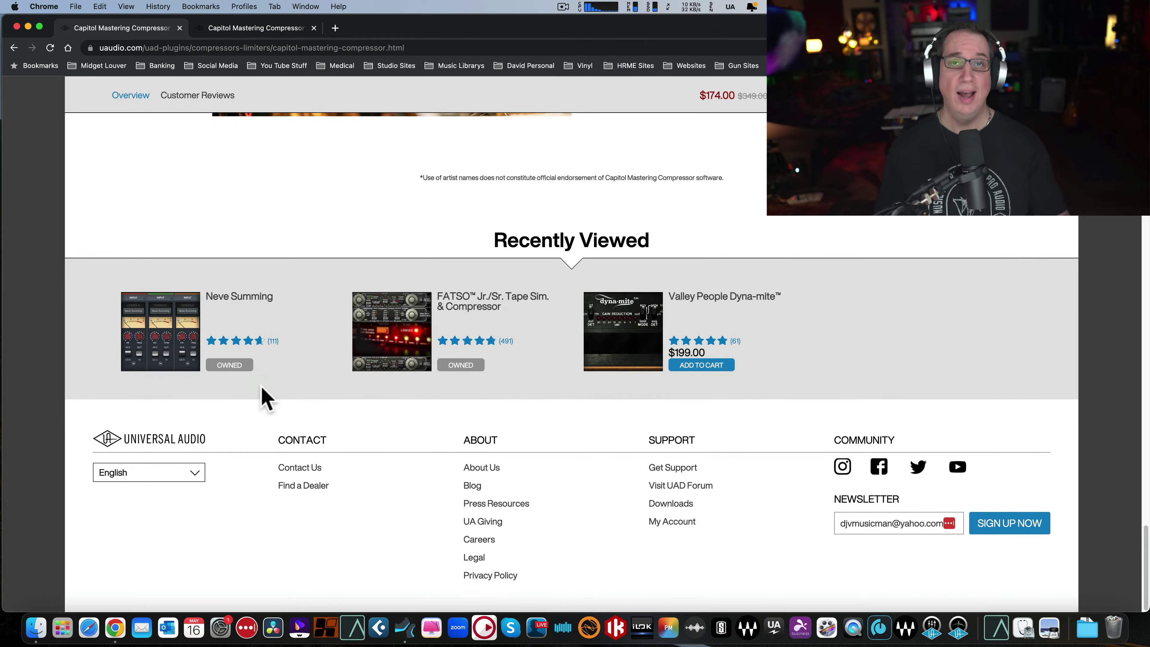
pyautogui.scroll(20, 266, 397)
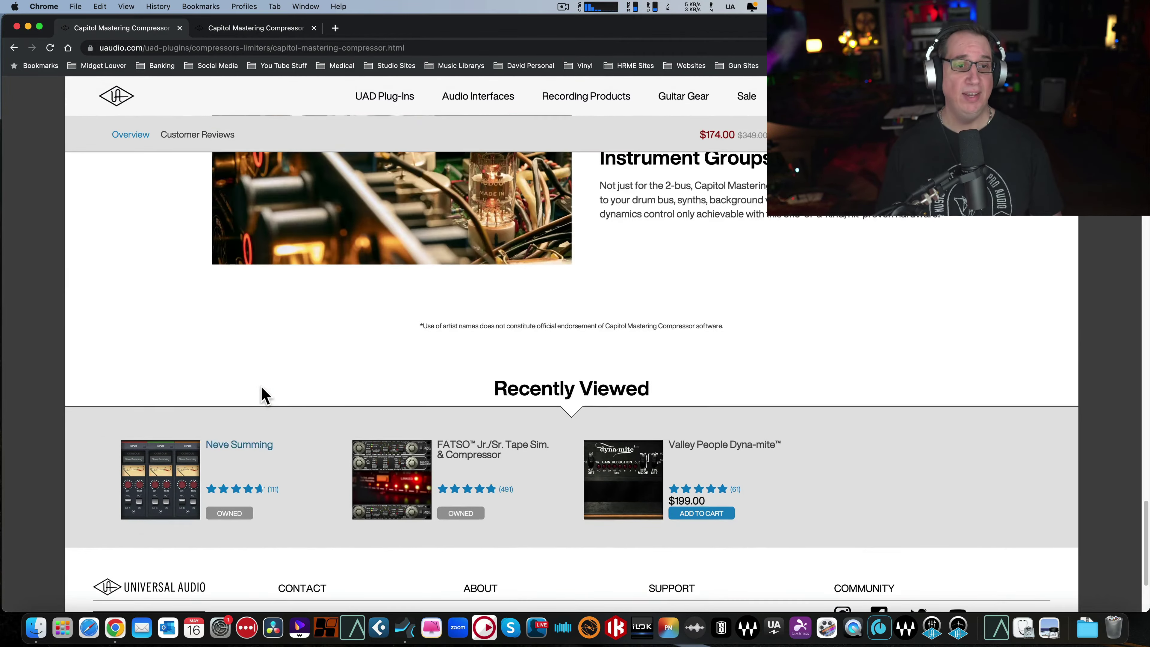
pyautogui.scroll(20, 261, 386)
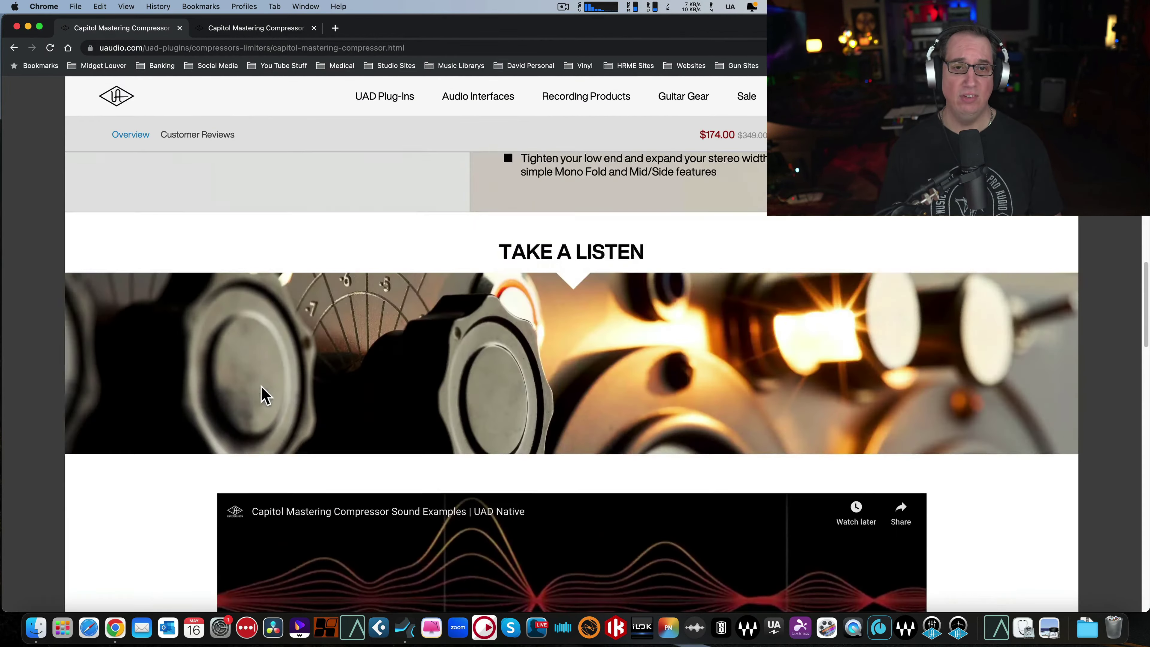
pyautogui.scroll(5, 261, 387)
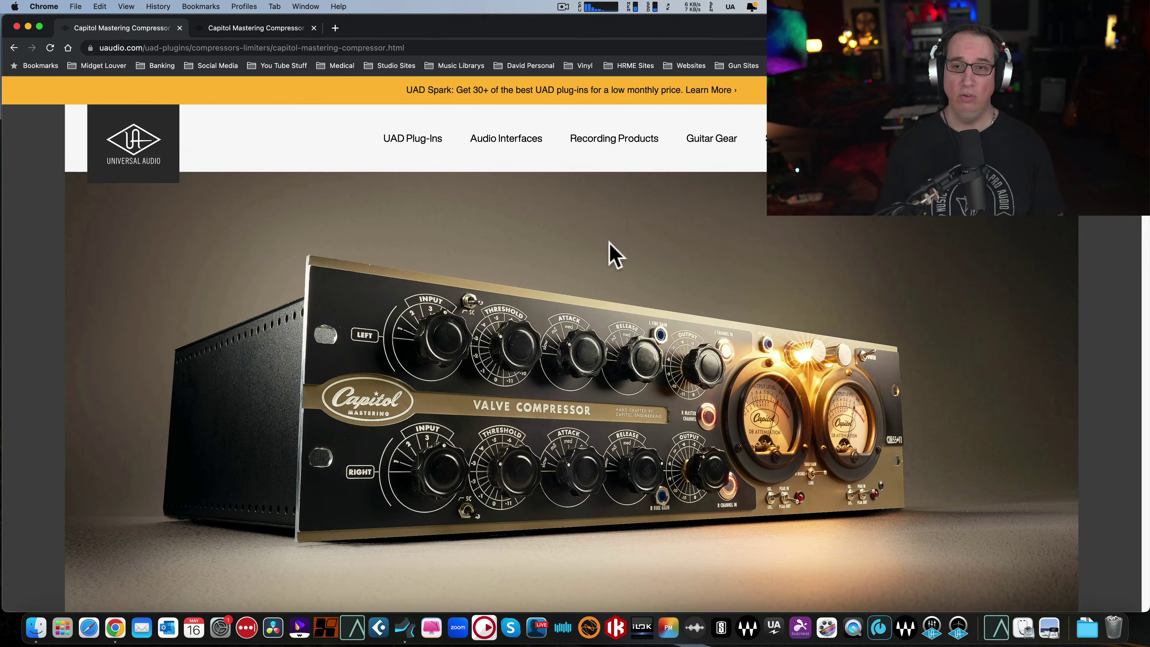
# Examine the pricing and the introductory CM5511 description on the Capitol Mastering Compressor product page.
pyautogui.scroll(-4, 701, 242)
pyautogui.scroll(-6, 702, 242)
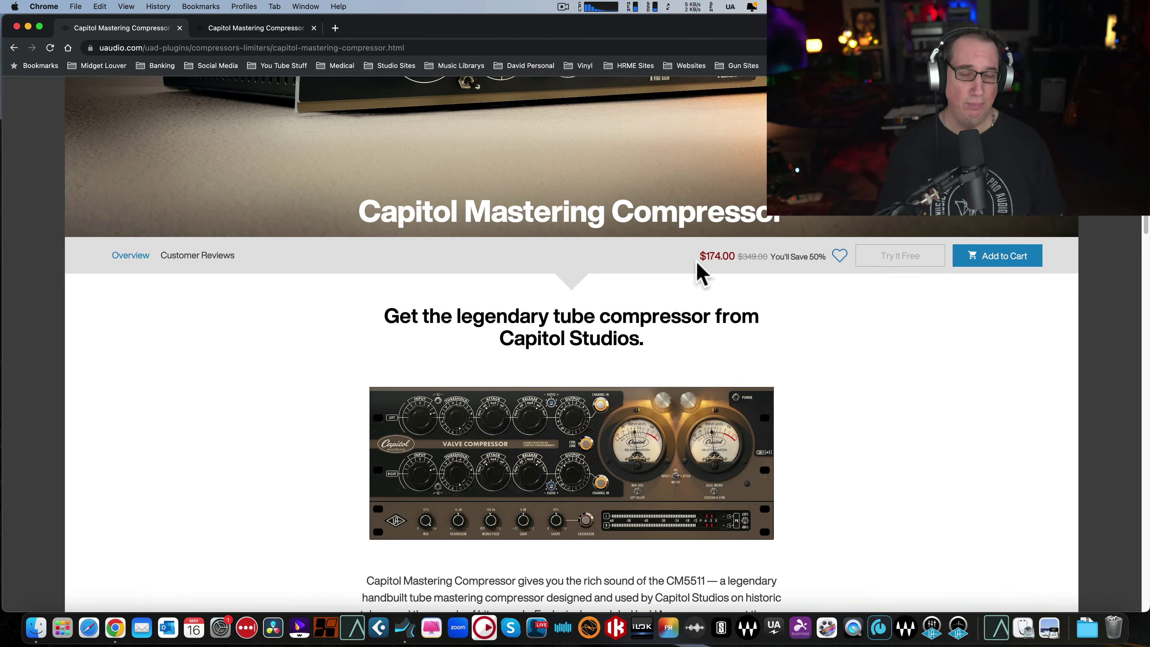
pyautogui.scroll(-2, 498, 319)
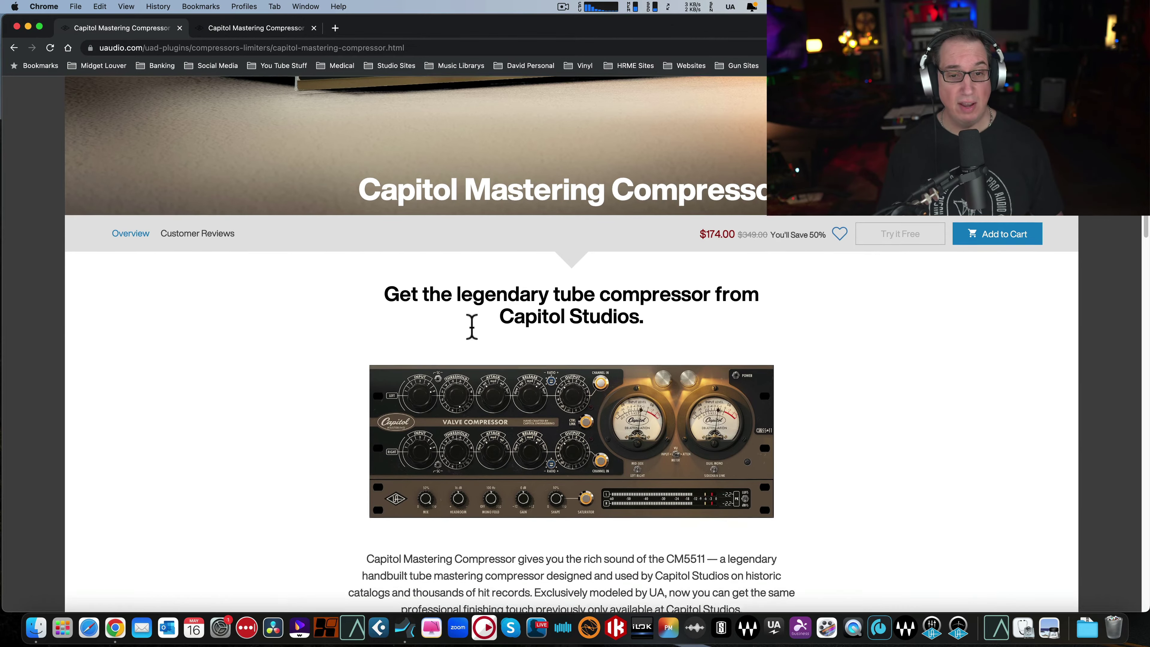
pyautogui.scroll(-1, 423, 389)
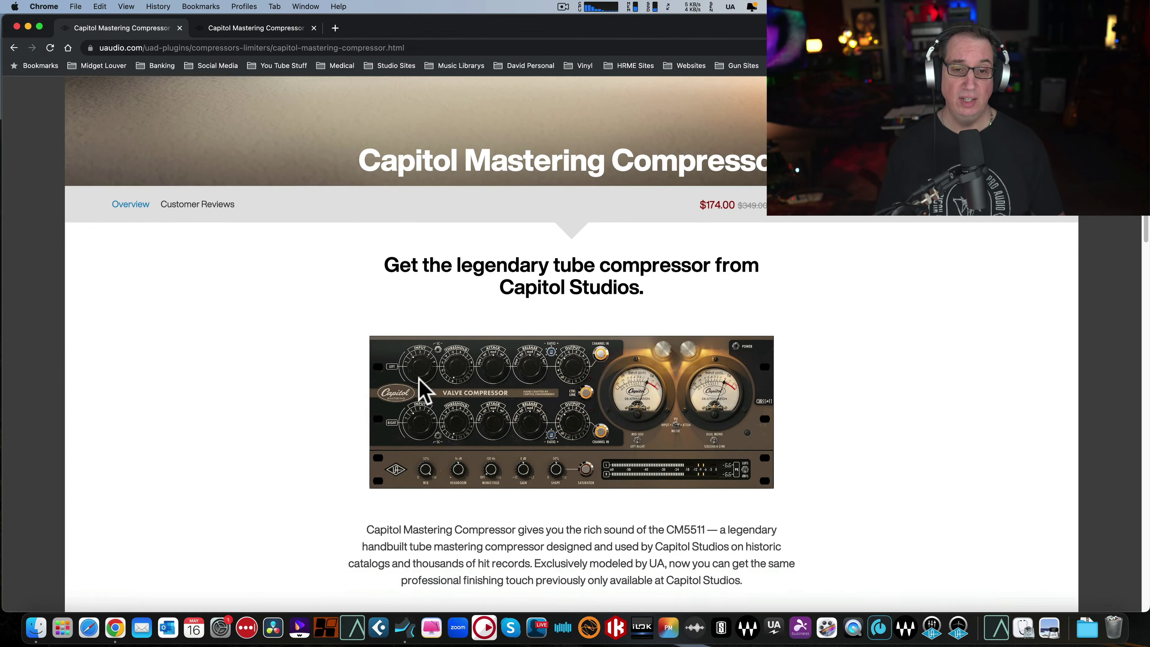
pyautogui.scroll(-8, 421, 387)
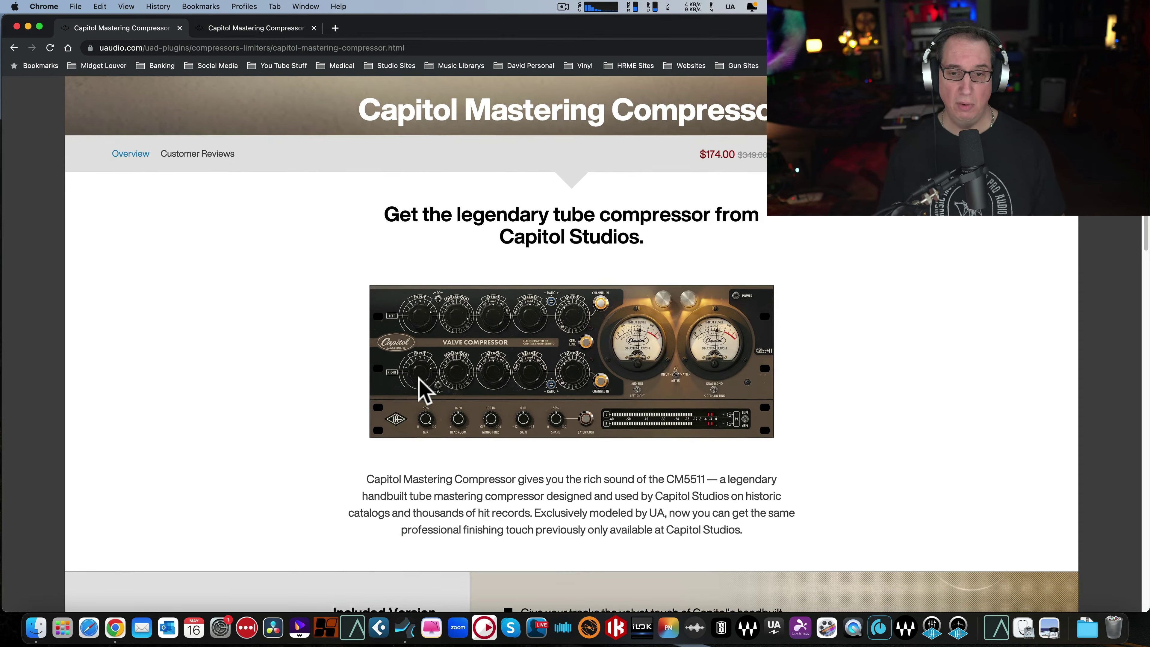
pyautogui.scroll(6, 419, 379)
pyautogui.scroll(3, 384, 289)
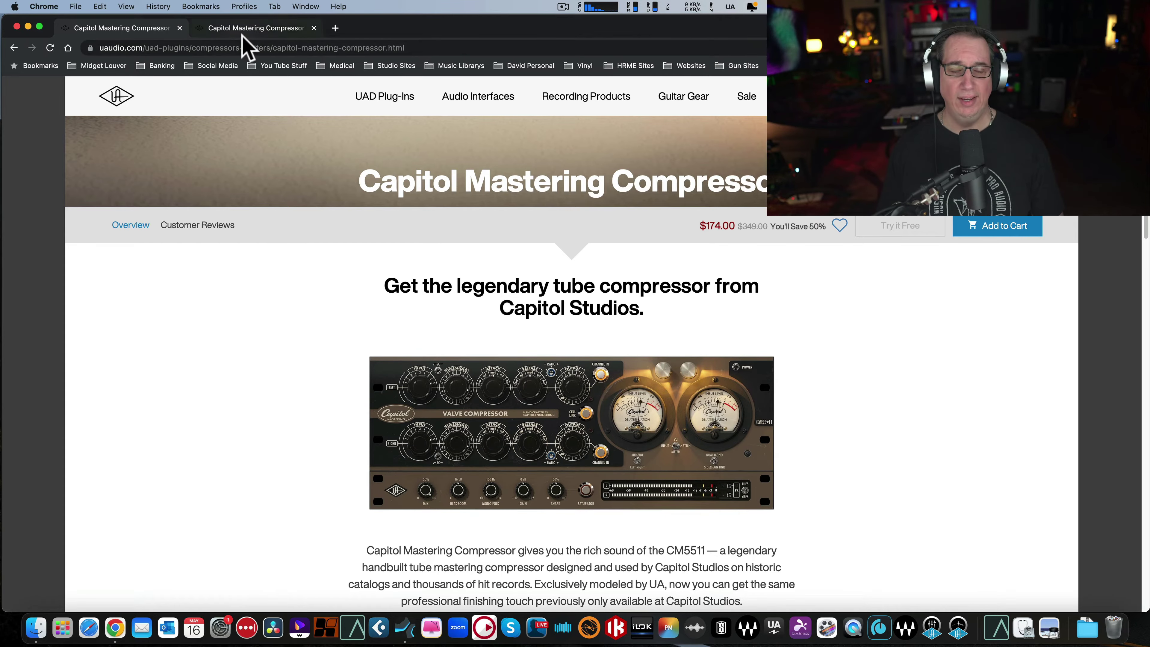
# Show the Capitol Mastering Compressor help article and go back to its Operational Overview section.
pyautogui.click(251, 29)
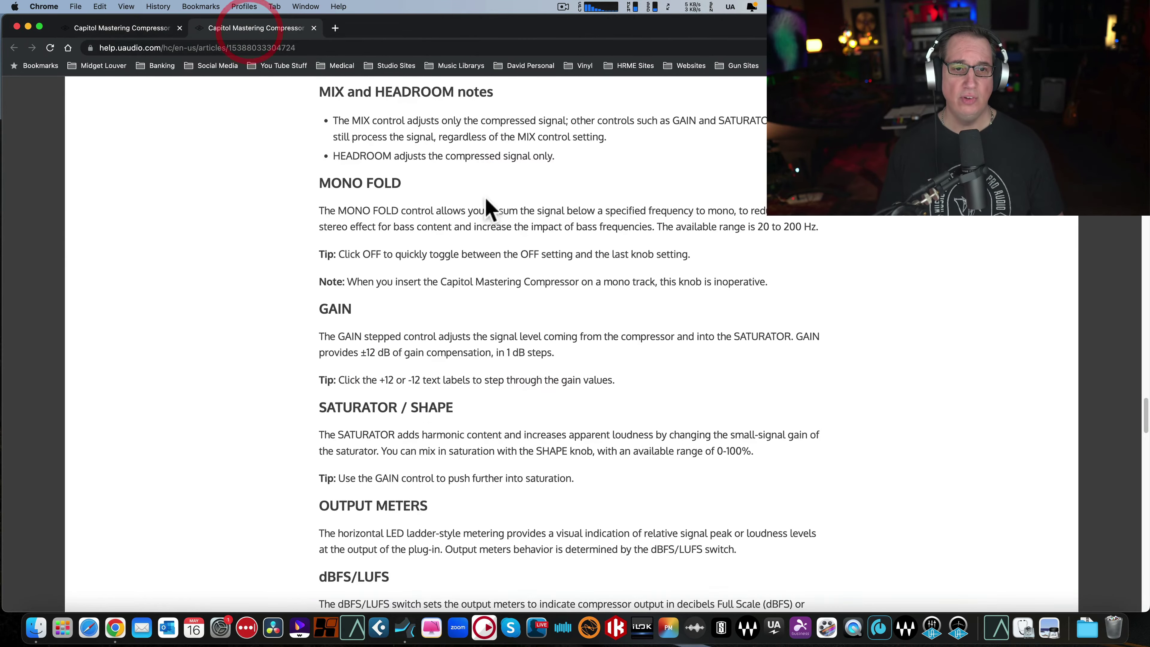
pyautogui.scroll(3, 471, 217)
pyautogui.scroll(20, 455, 235)
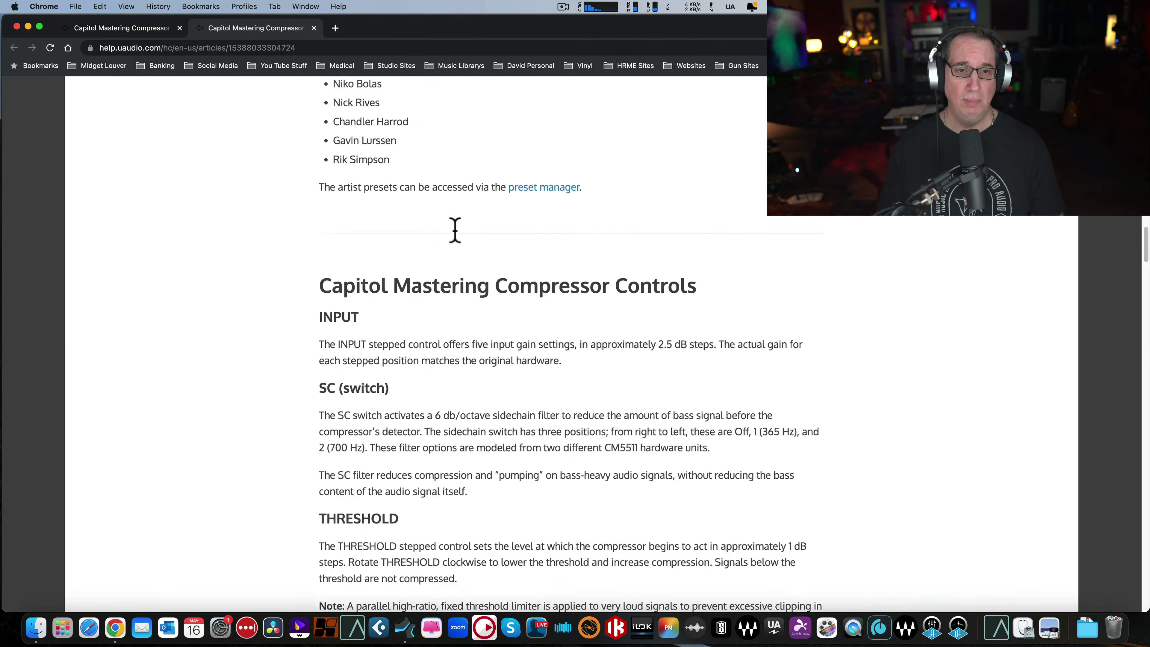
pyautogui.scroll(10, 455, 230)
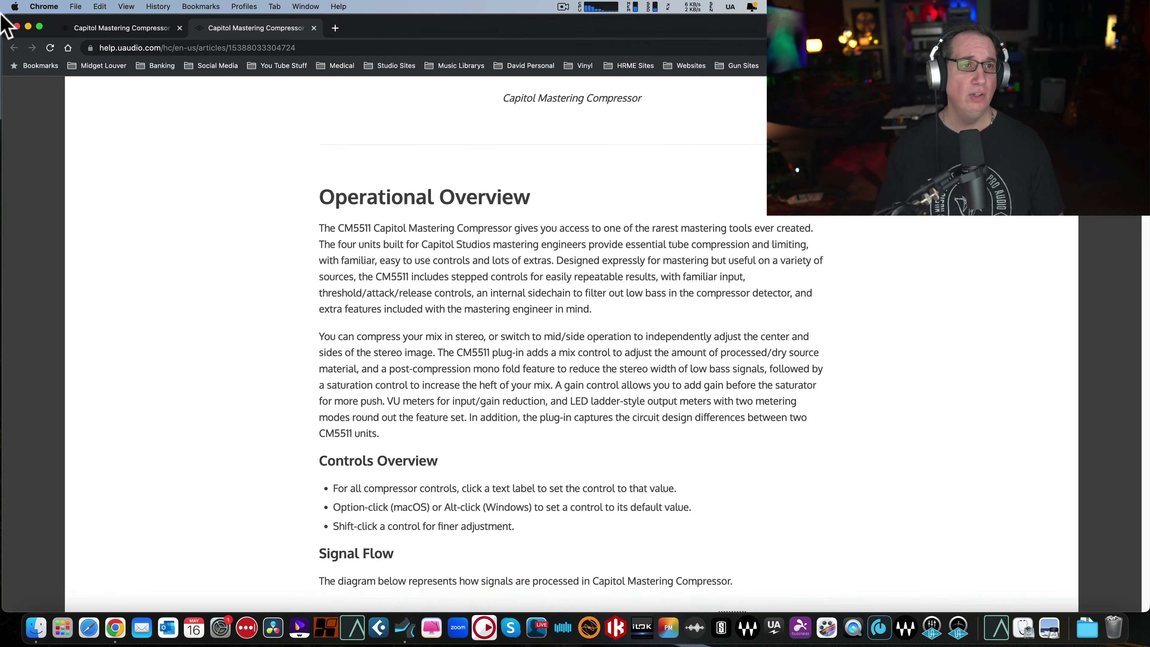
# Return to Studio One, resize the Capitol Mastering Compressor plug-in to 125%, and reposition its enlarged window.
pyautogui.press('super+Tab')
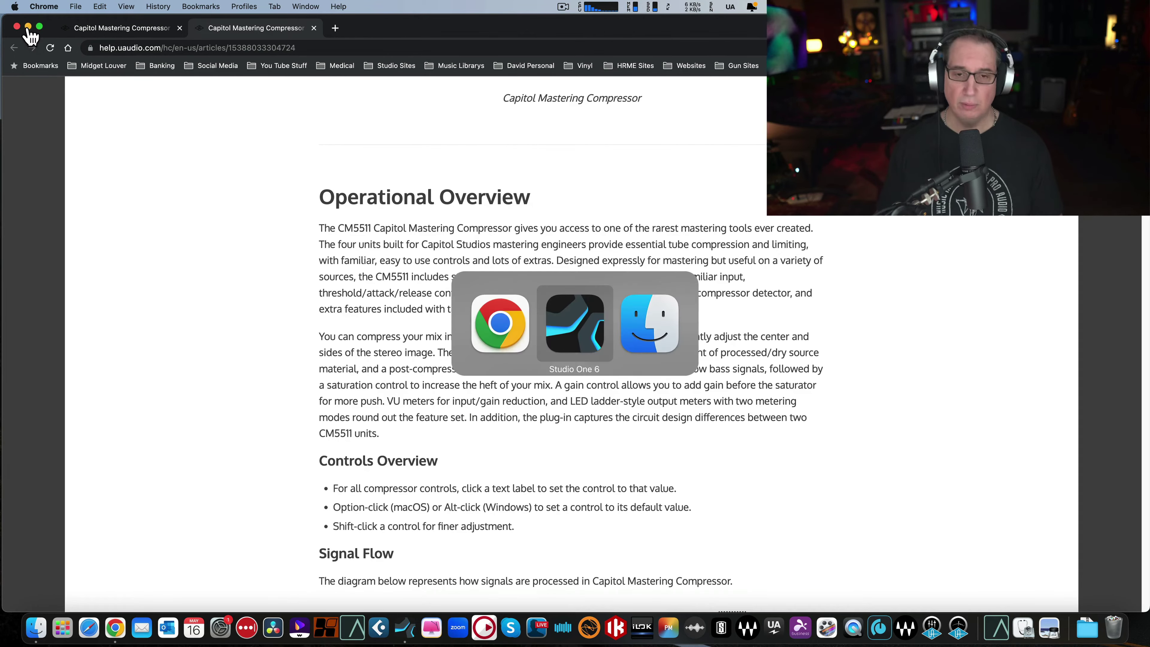
pyautogui.press('XF86MonBrightnessUp')
pyautogui.moveTo(201, 125); pyautogui.dragTo(226, 104)
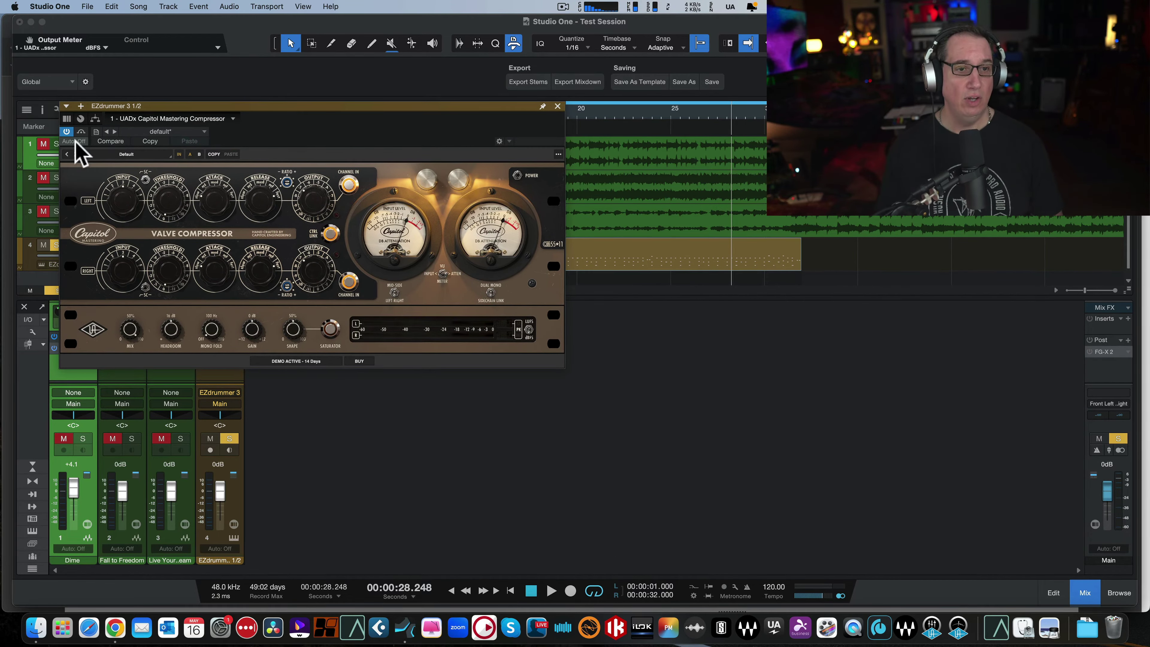
pyautogui.click(558, 154)
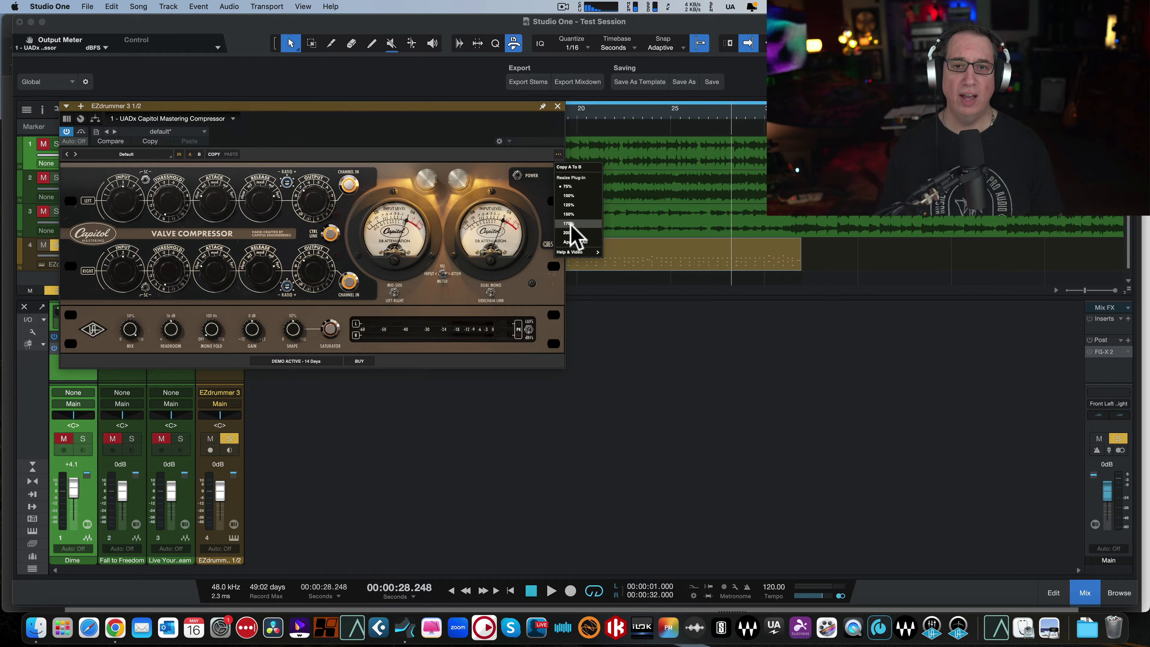
pyautogui.click(568, 206)
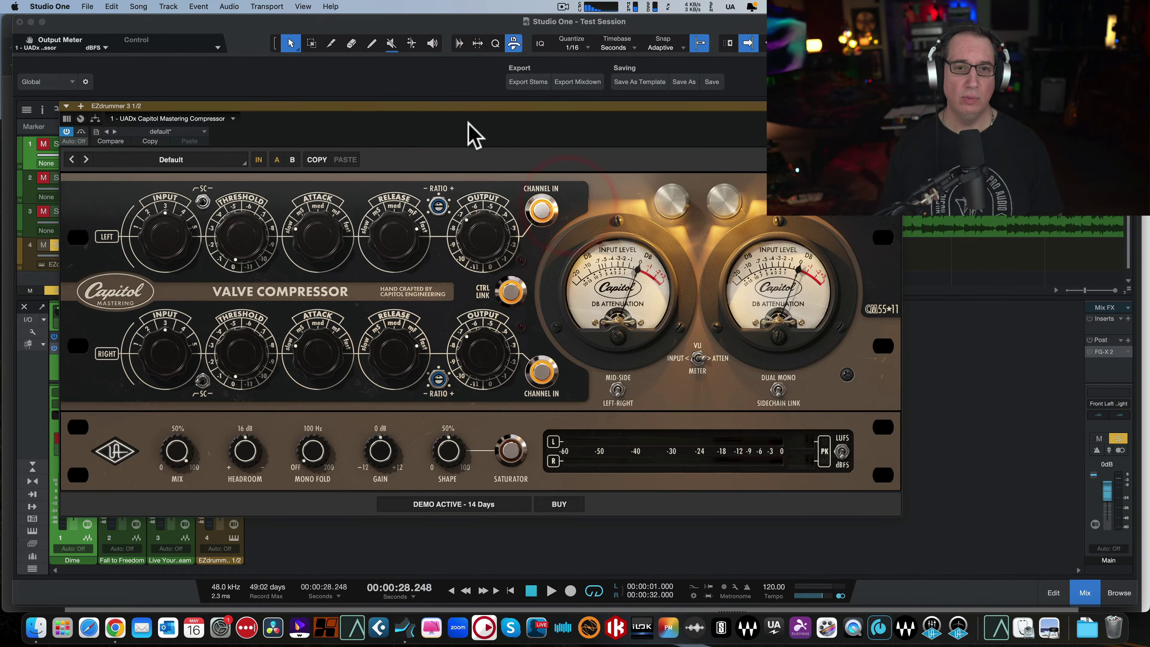
pyautogui.moveTo(389, 93); pyautogui.dragTo(377, 54)
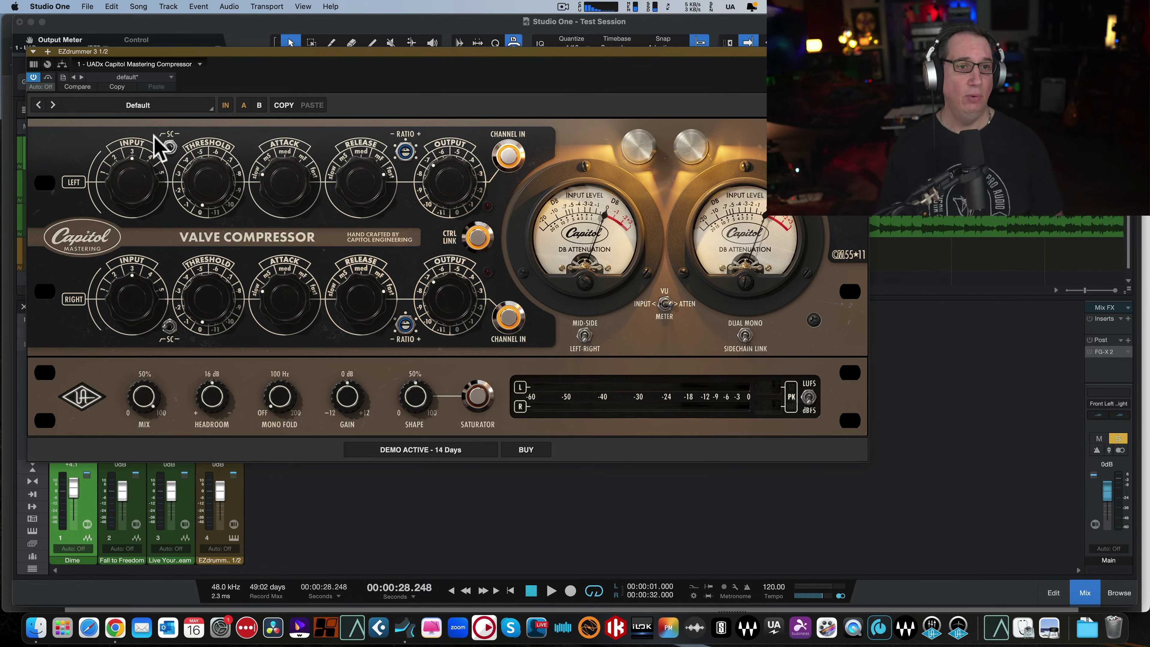
pyautogui.moveTo(292, 44); pyautogui.dragTo(283, 32)
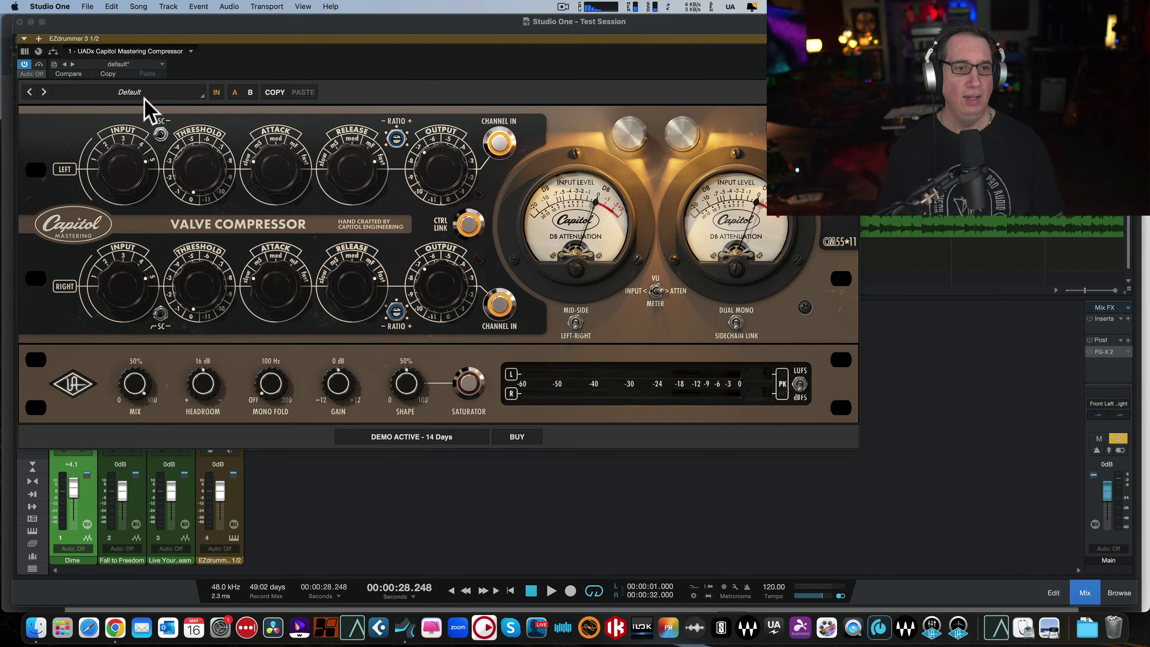
# Cycle the left channel's SC sidechain filter switch through its positions on the Capitol Mastering Compressor.
pyautogui.moveTo(141, 149)
pyautogui.mouseDown()
pyautogui.moveTo(129, 206)
pyautogui.moveTo(137, 137)
pyautogui.mouseUp()
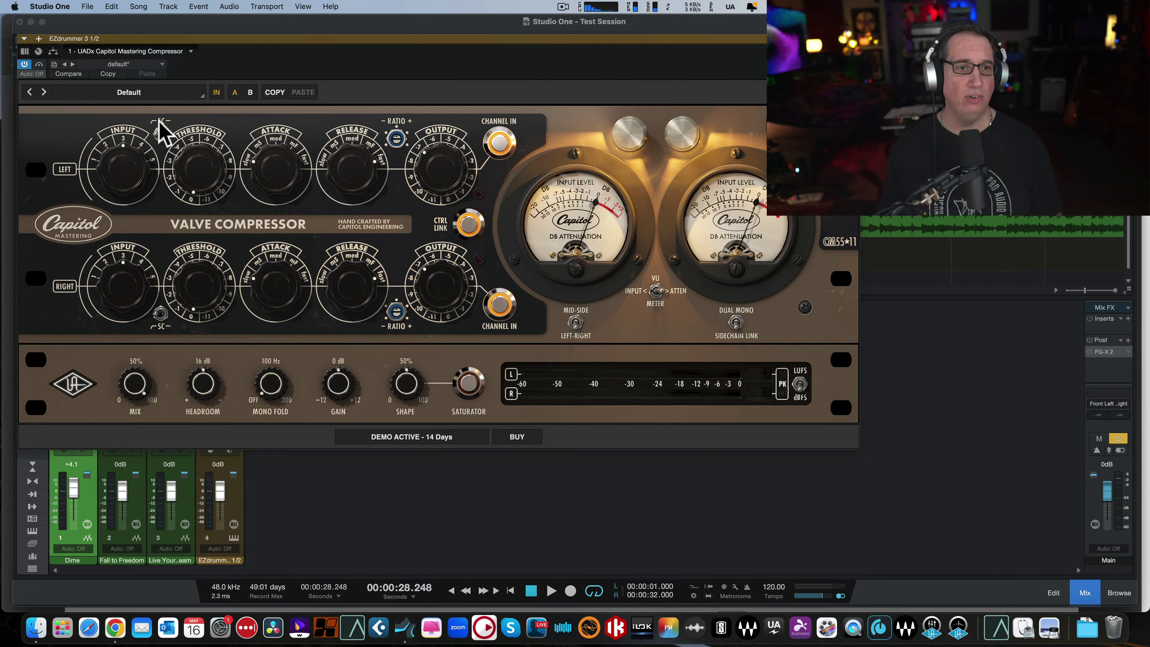
pyautogui.click(162, 134)
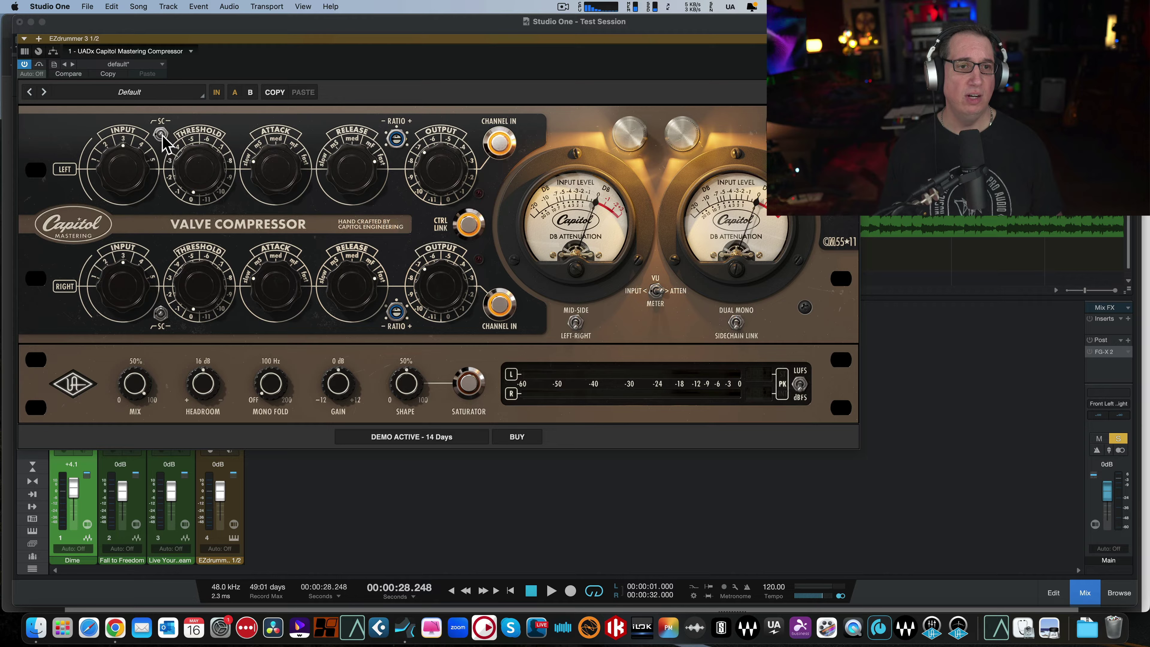
pyautogui.click(162, 135)
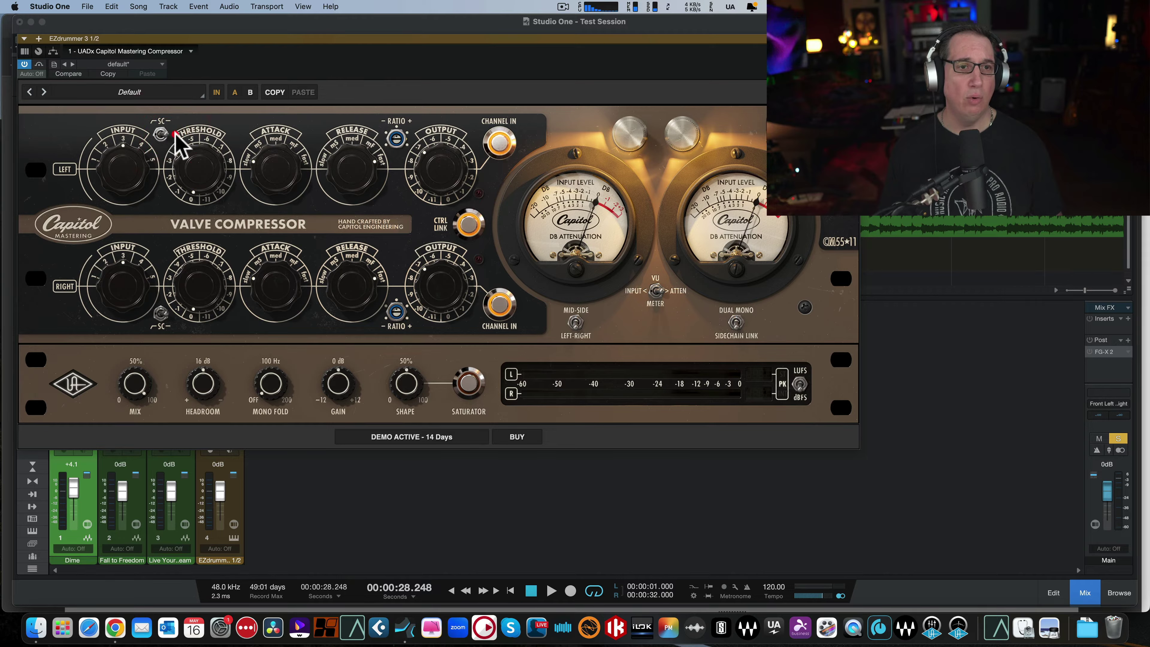
pyautogui.click(175, 133)
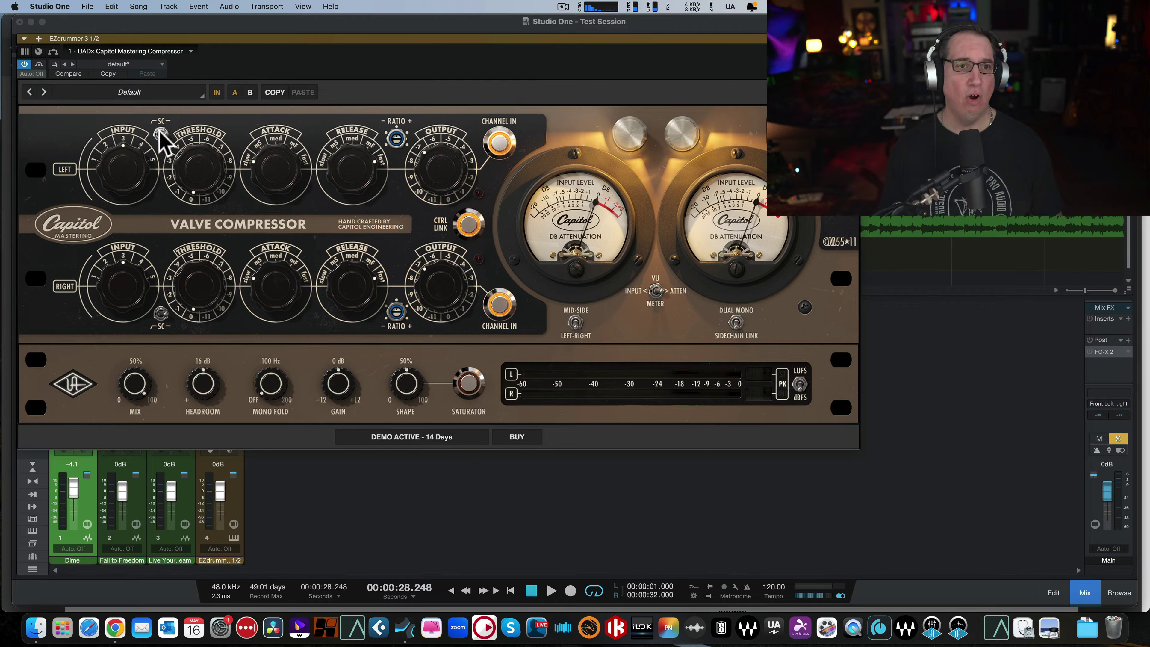
pyautogui.click(162, 135)
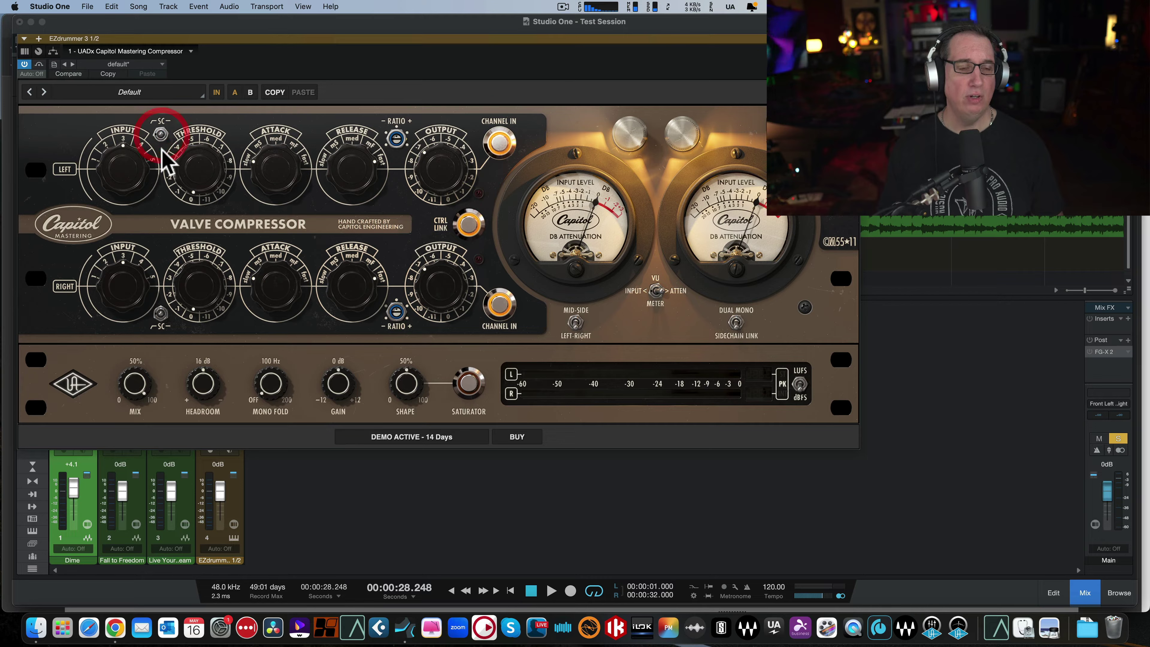
pyautogui.click(160, 134)
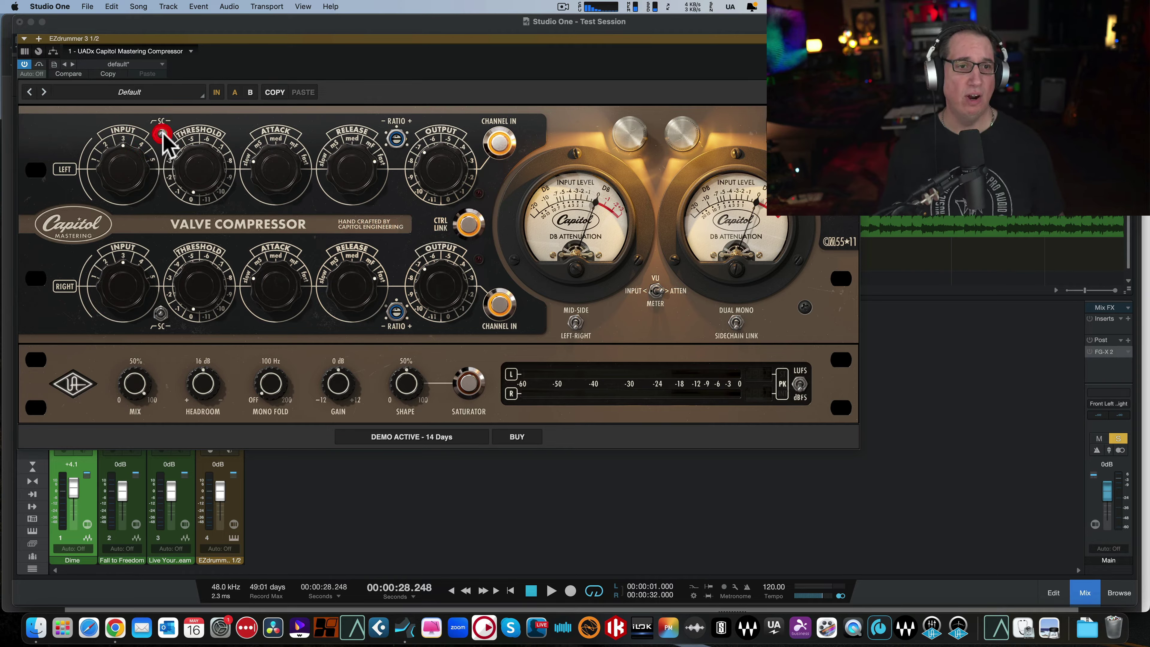
pyautogui.click(214, 145)
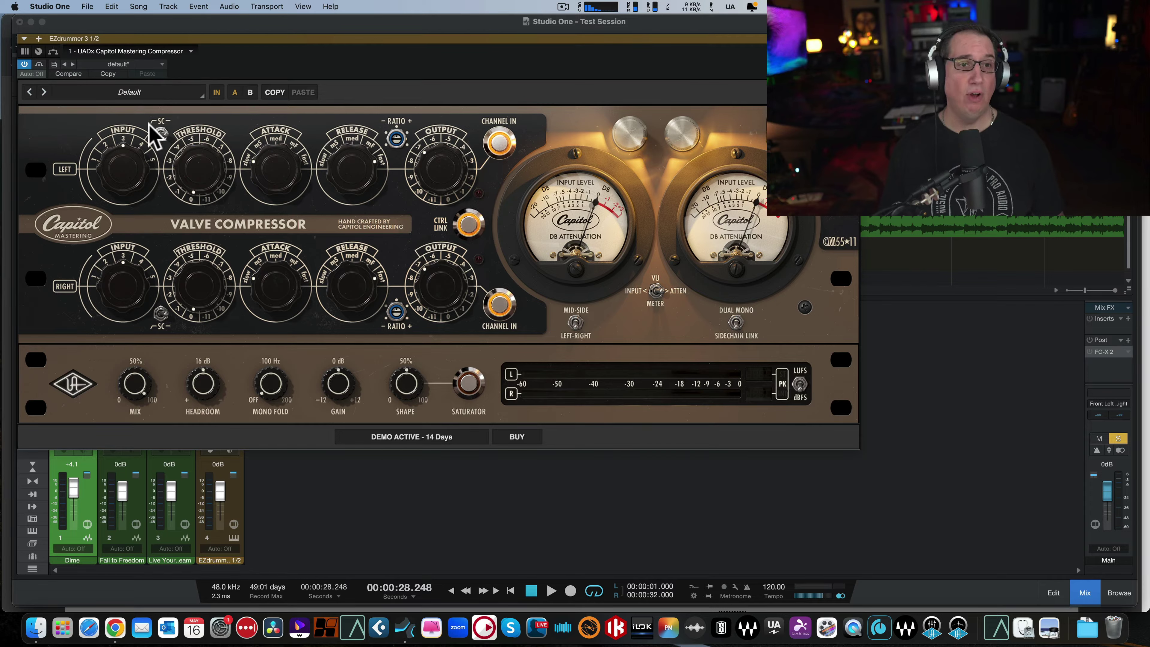
pyautogui.click(161, 135)
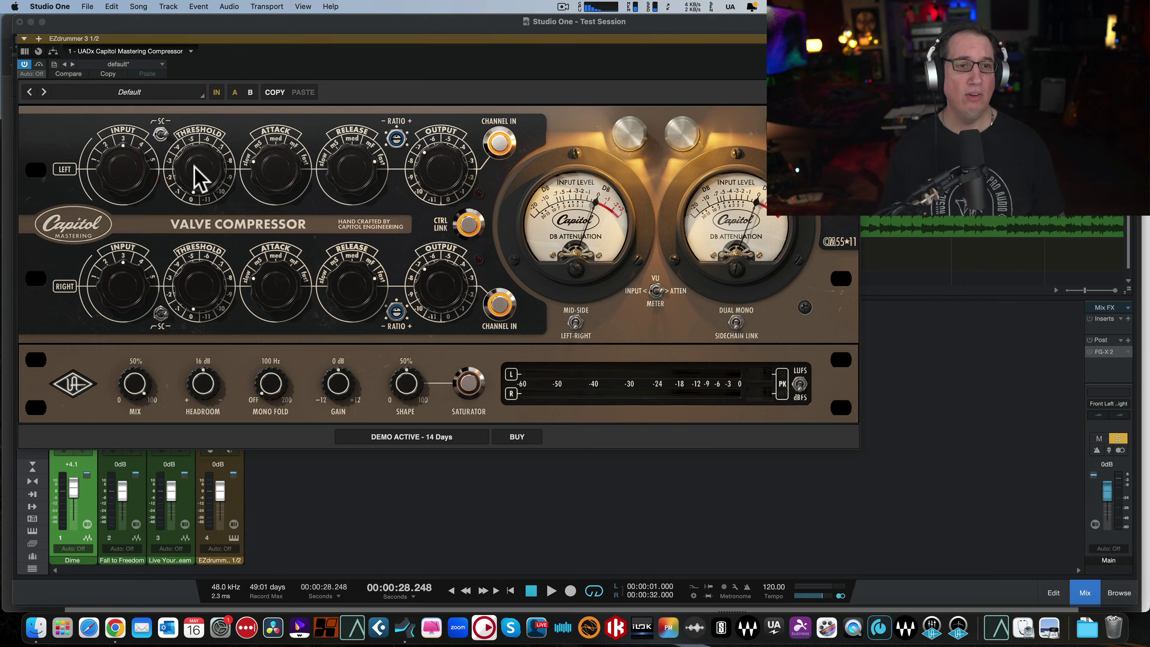
pyautogui.click(180, 224)
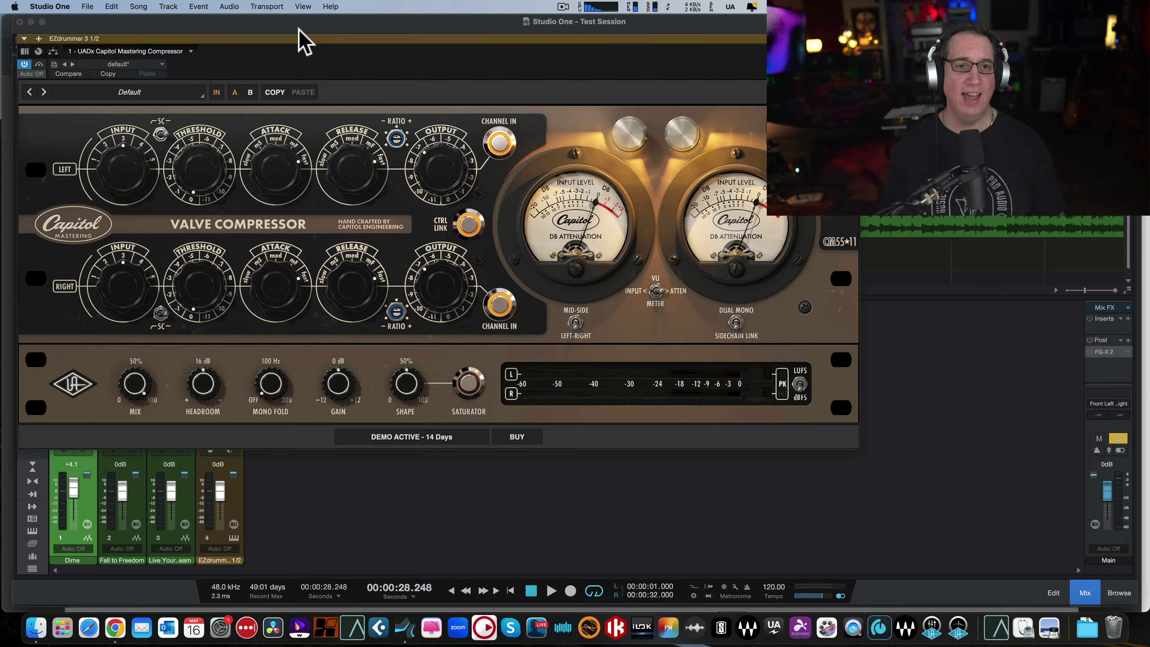
pyautogui.click(252, 176)
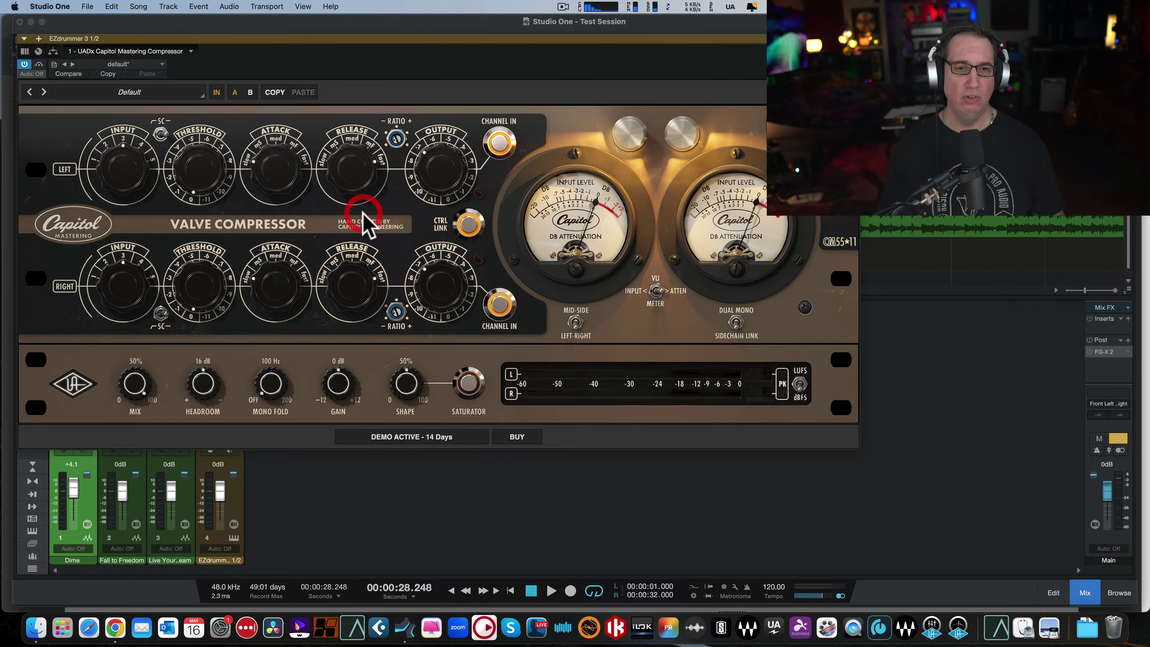
# Switch to Chrome and look up the RATIO settings in the Capitol Mastering Compressor help article.
pyautogui.press('super+Tab')
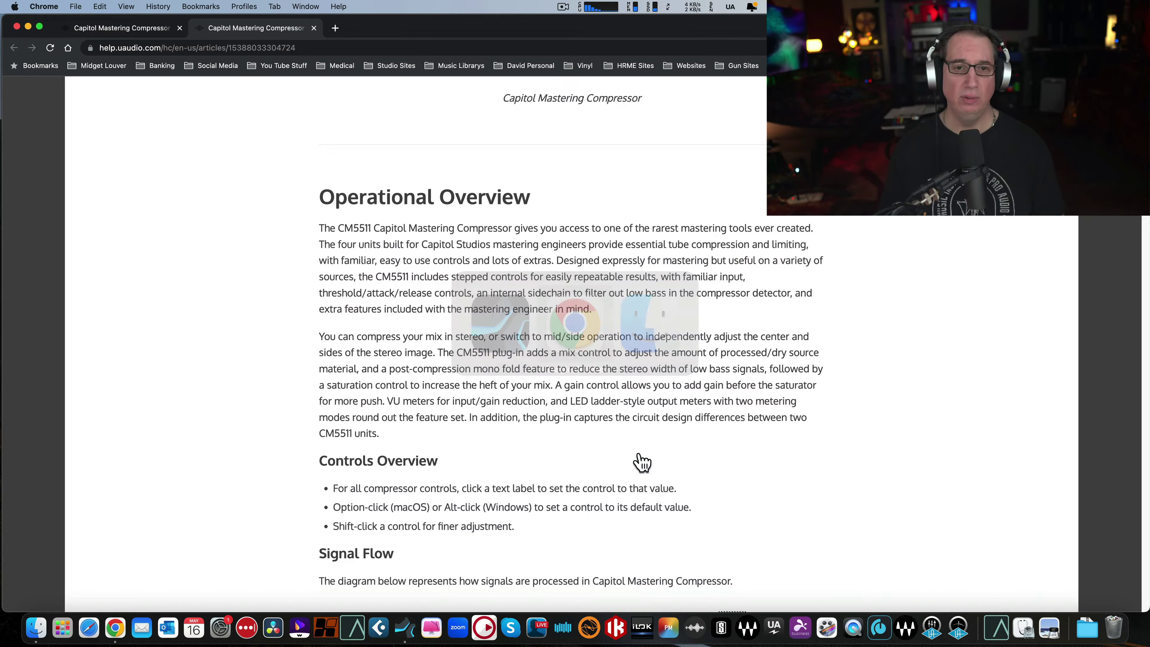
pyautogui.scroll(-3, 425, 331)
pyautogui.press('F1')
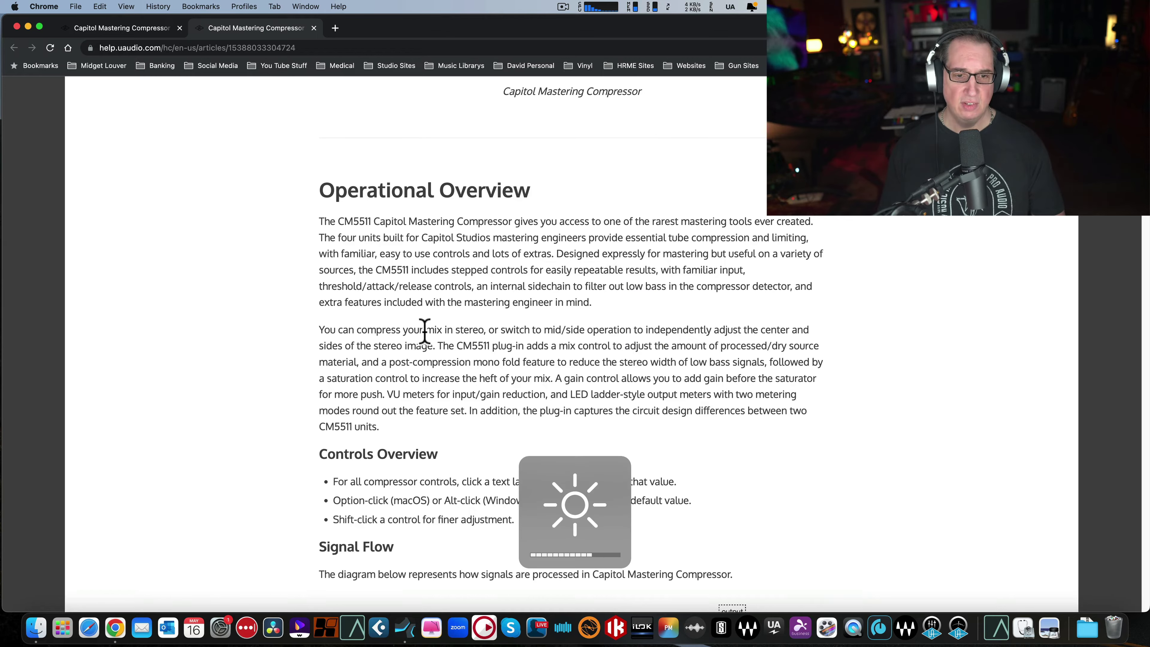
pyautogui.scroll(-15, 425, 337)
pyautogui.scroll(-10, 428, 341)
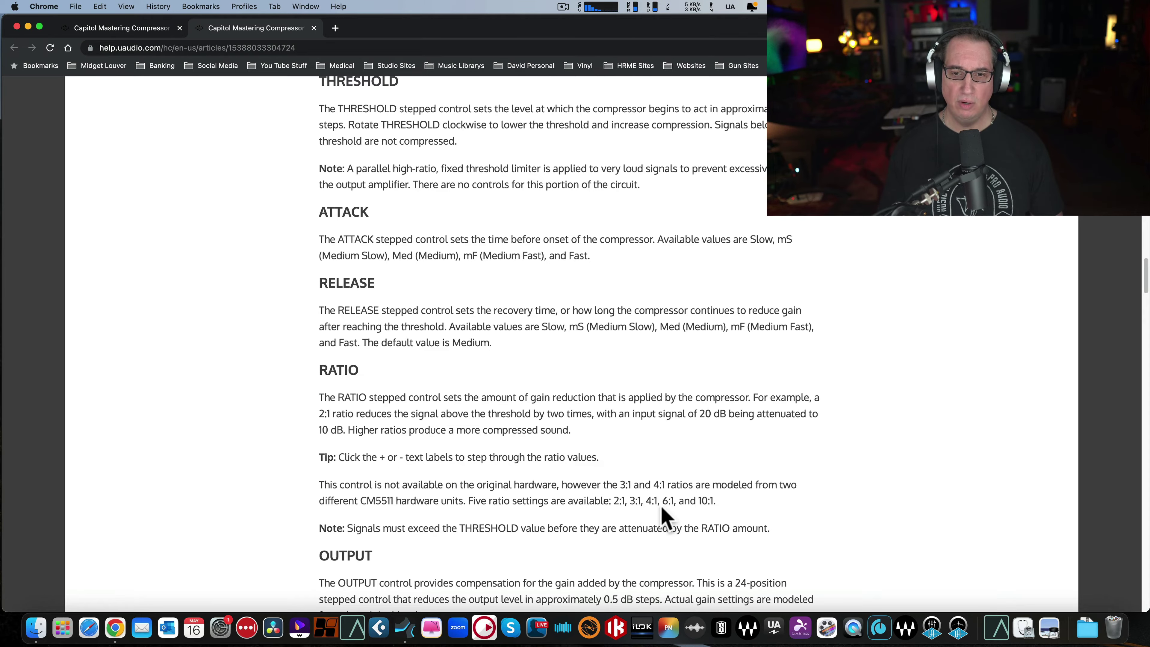
# Return to Studio One and step the left channel's ratio down and back up on the Capitol Mastering Compressor.
pyautogui.press('super+Tab')
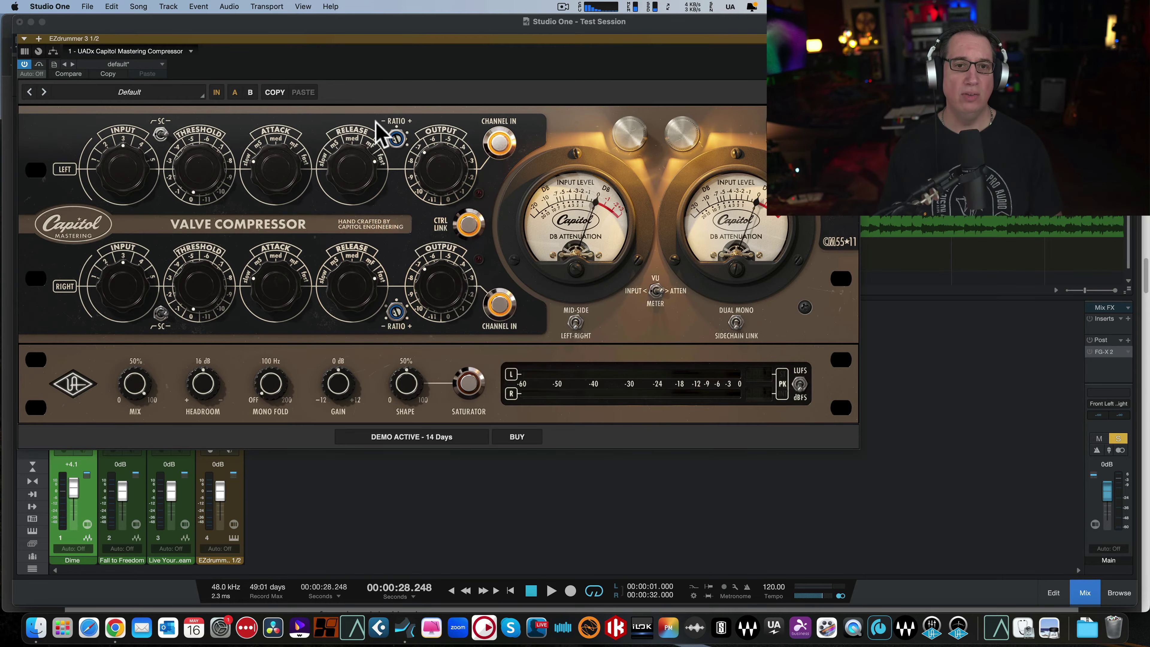
pyautogui.click(385, 120)
pyautogui.click(408, 122)
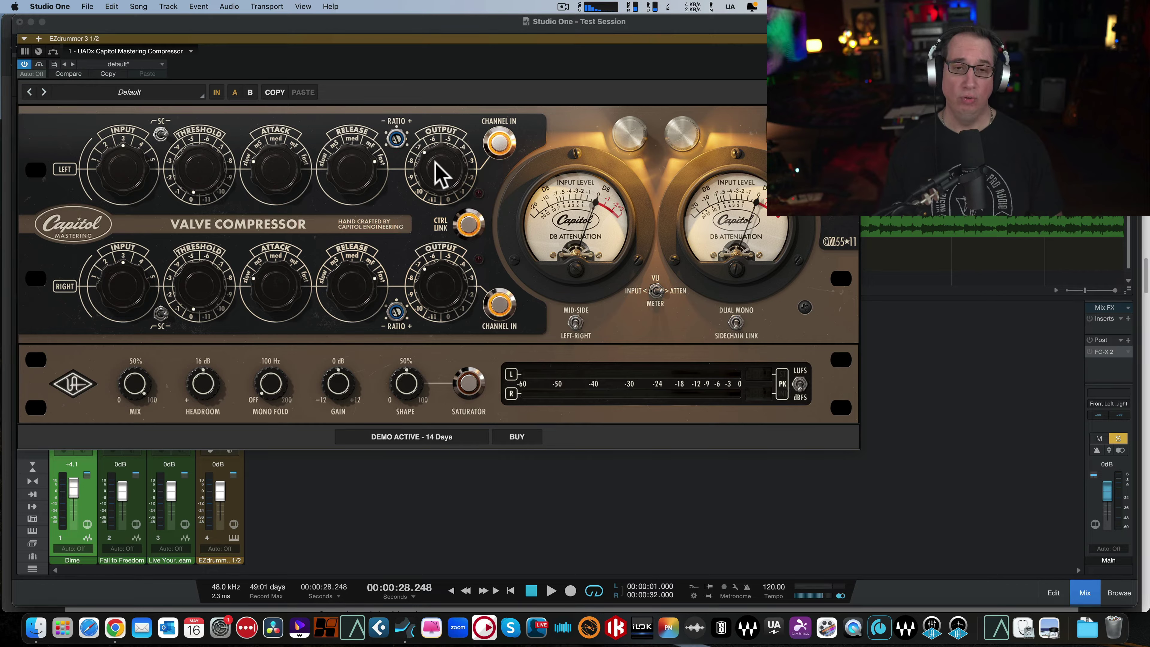
# Toggle Channel In off and on with Ctrl Link enabled, try the left channel alone with Ctrl Link disabled, and restore both switches.
pyautogui.click(497, 144)
pyautogui.click(498, 144)
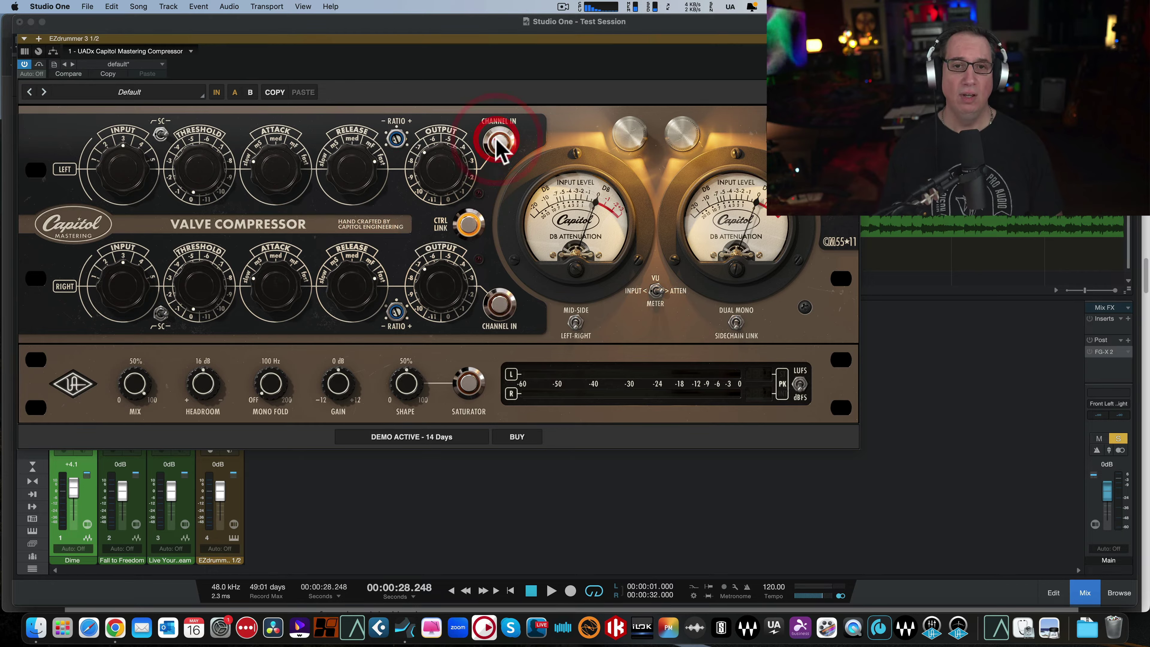
pyautogui.click(498, 144)
pyautogui.click(497, 144)
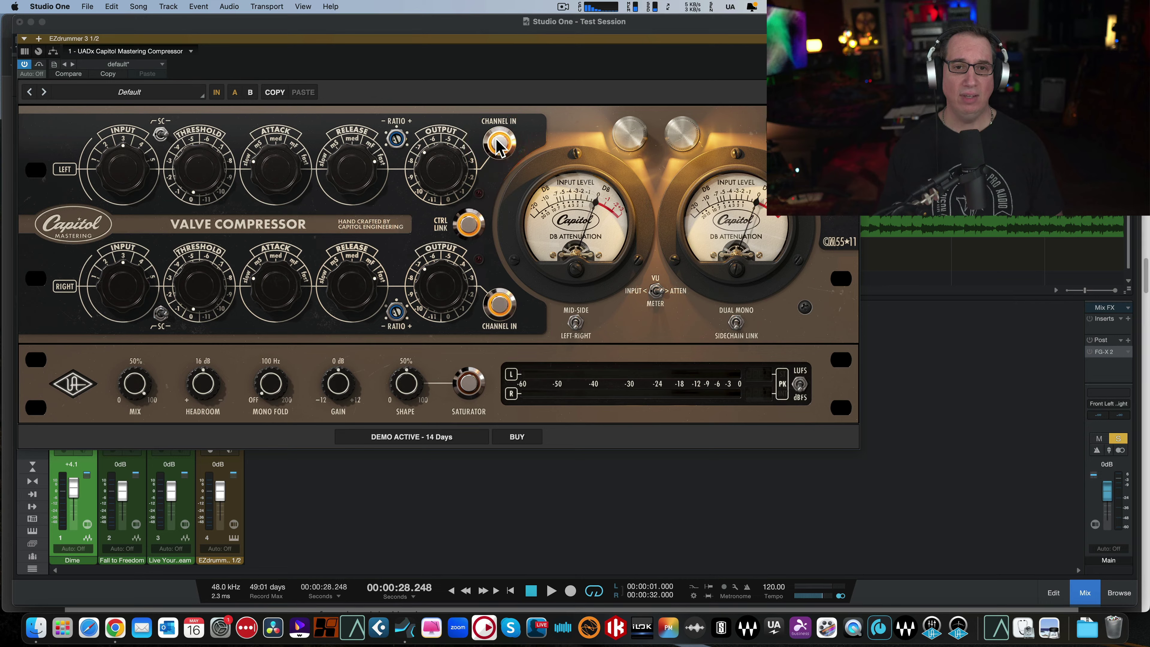
pyautogui.click(468, 222)
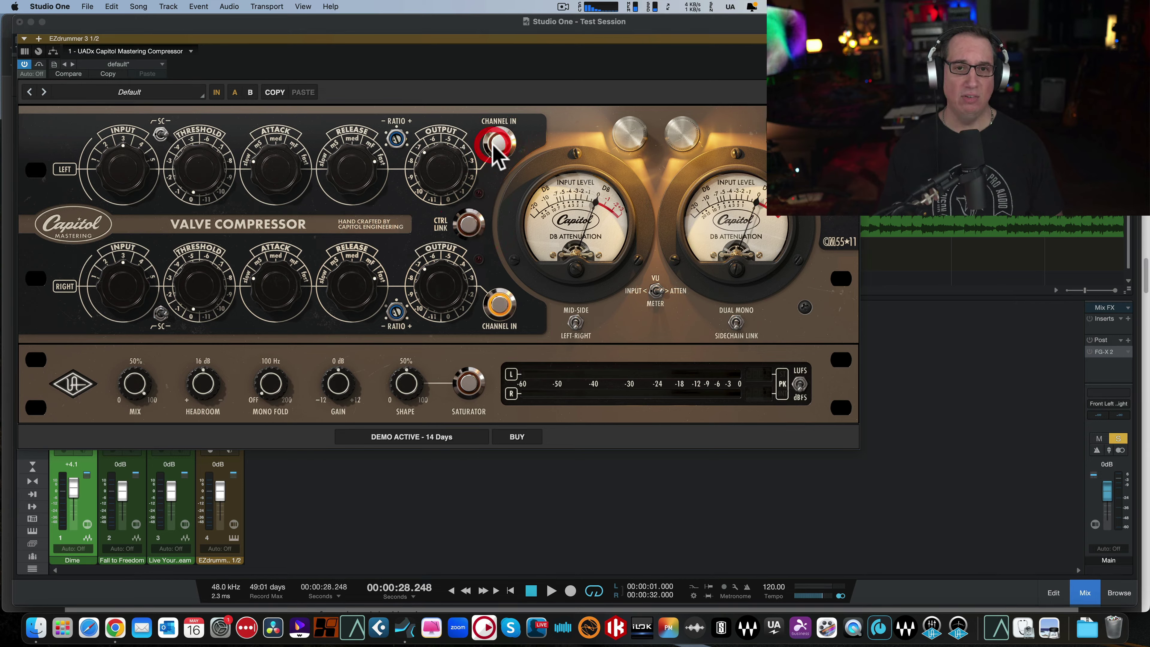
pyautogui.click(468, 222)
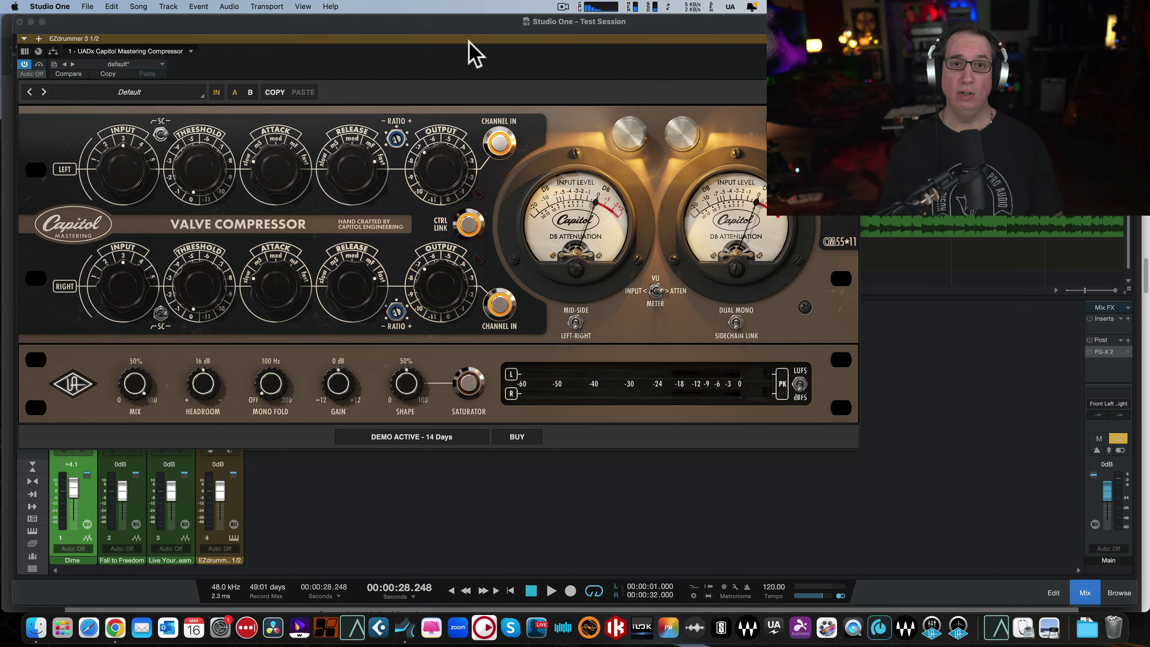
# Shift the plug-in window slightly and switch the VU meters to input level and back to attenuation.
pyautogui.moveTo(469, 42); pyautogui.dragTo(456, 39)
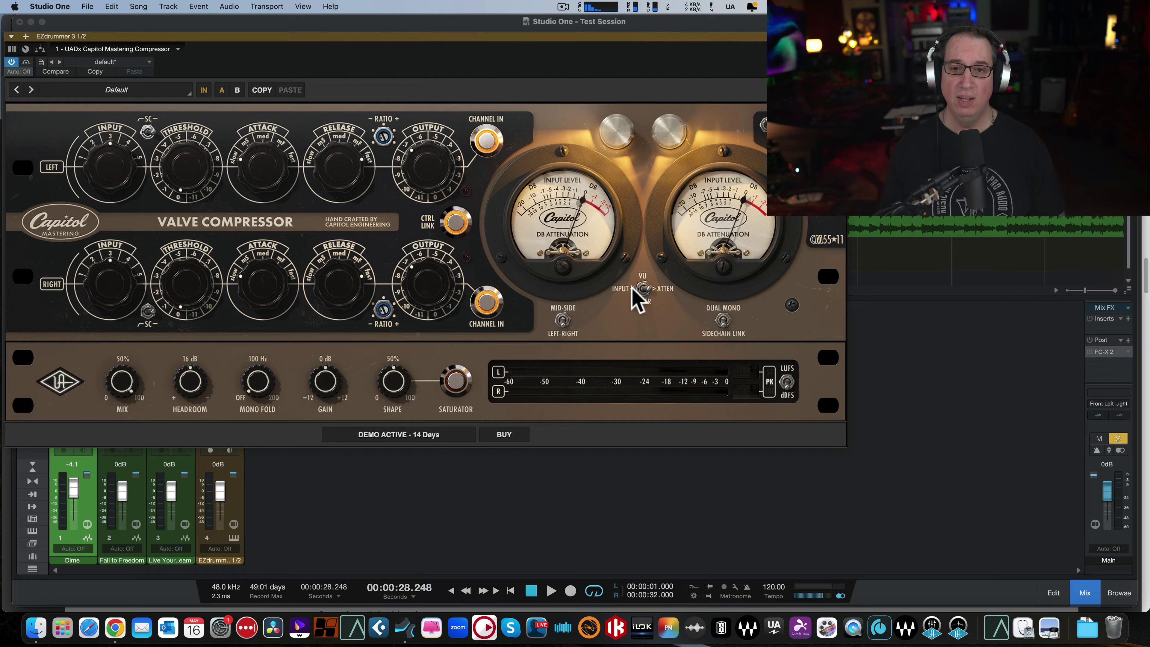
pyautogui.click(640, 289)
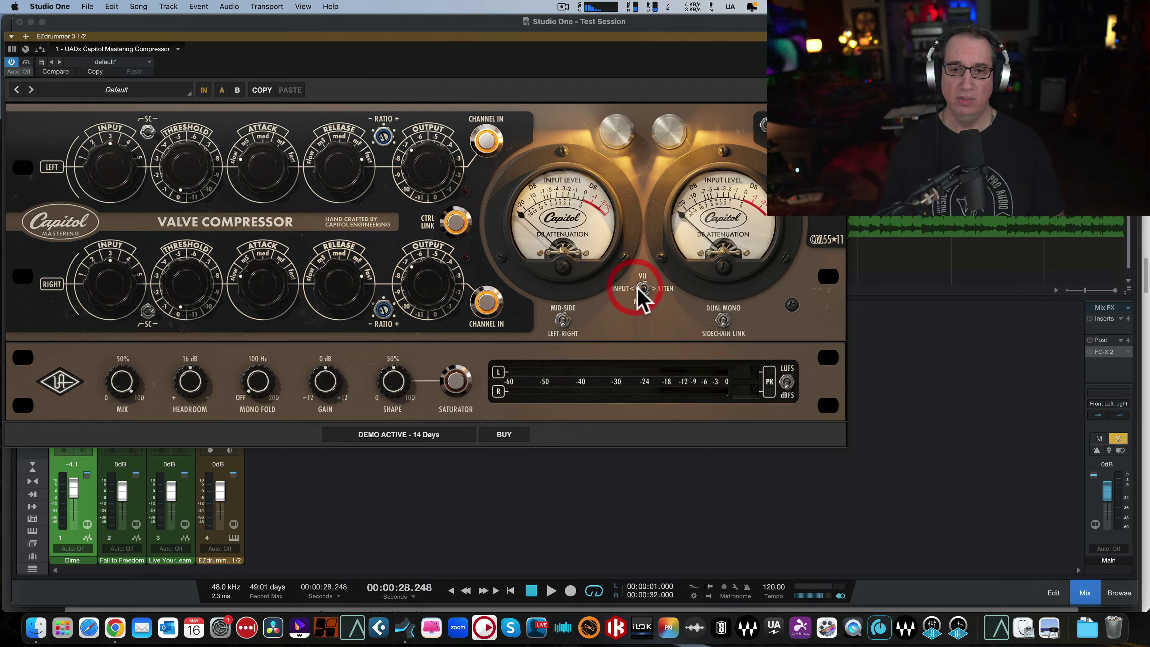
pyautogui.click(643, 289)
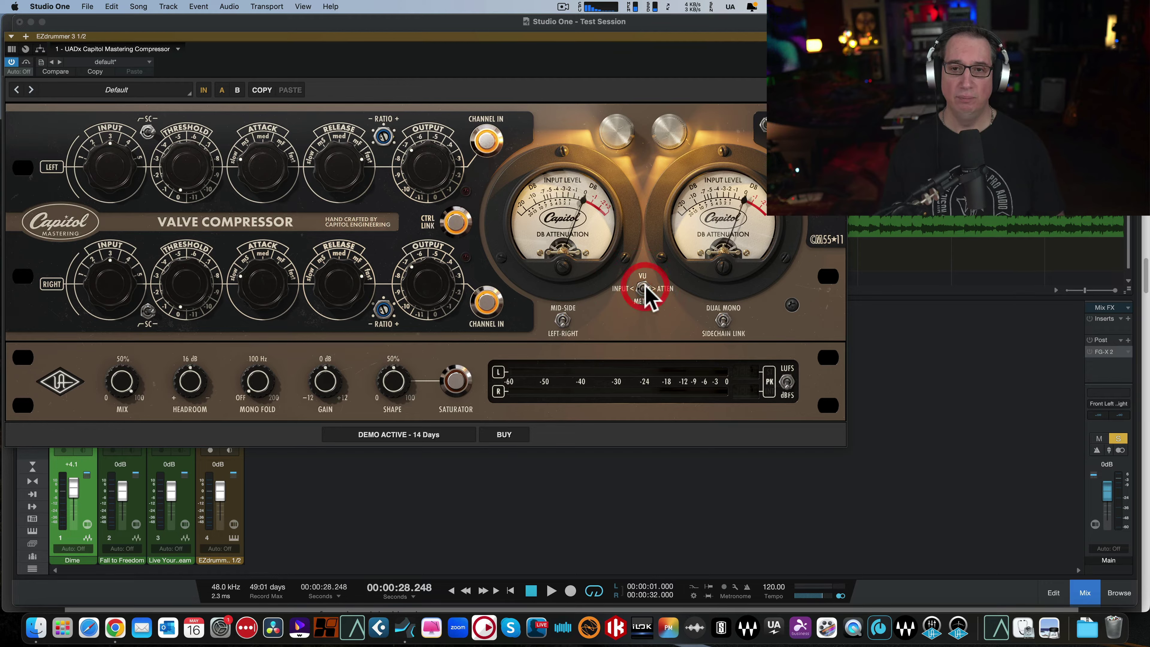
# Try the Mid-Side/Left-Right, Dual Mono/Sidechain Link and power switches on the compressor.
pyautogui.click(562, 321)
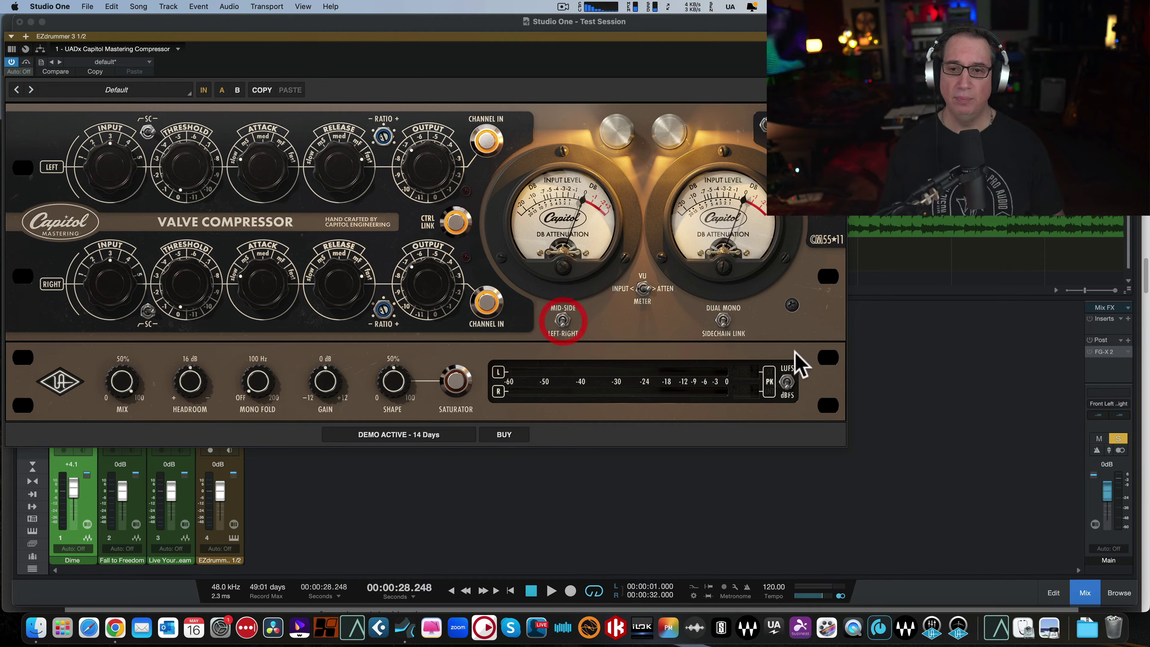
pyautogui.click(725, 320)
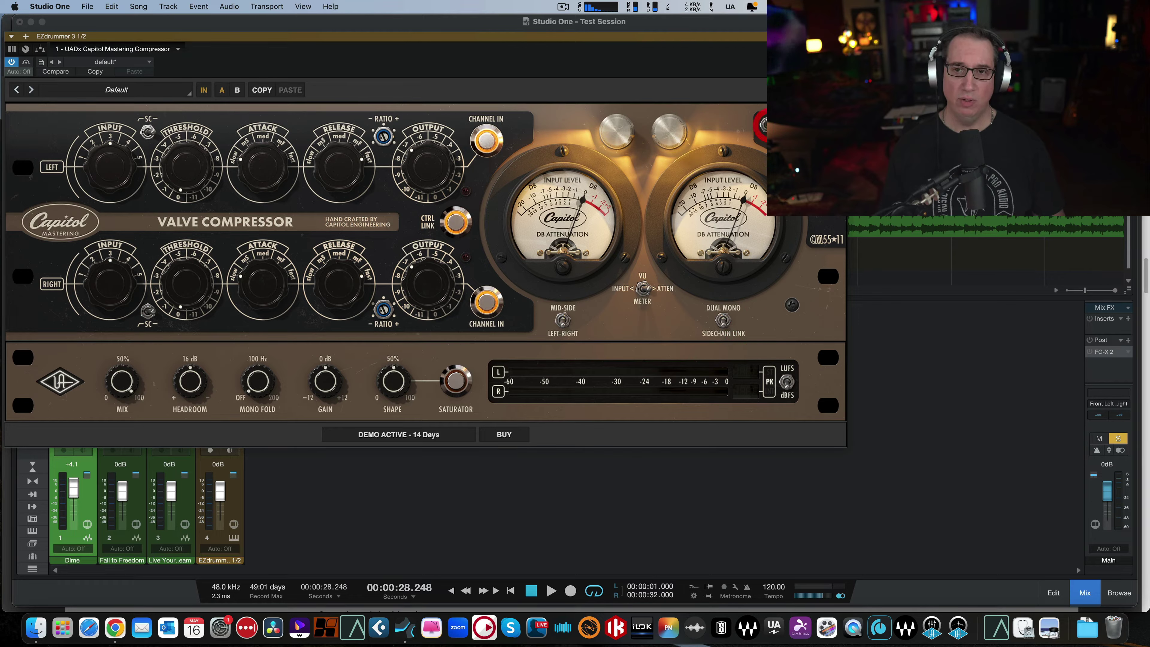
pyautogui.click(763, 132)
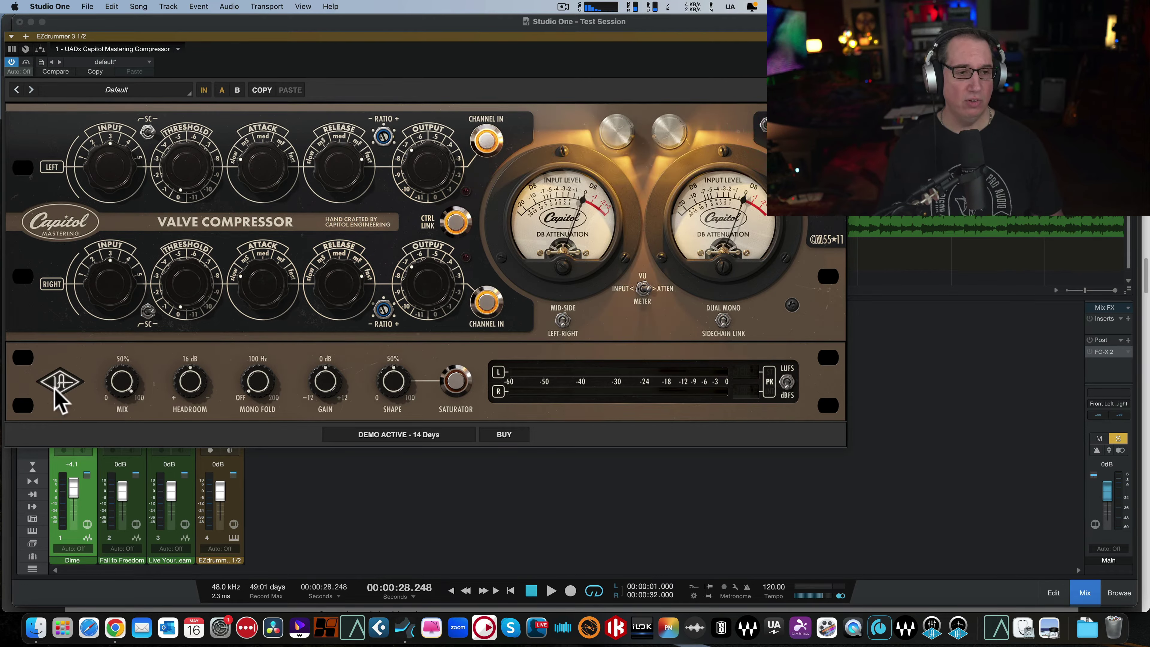
pyautogui.click(59, 397)
pyautogui.click(59, 398)
pyautogui.click(59, 398)
pyautogui.click(59, 398)
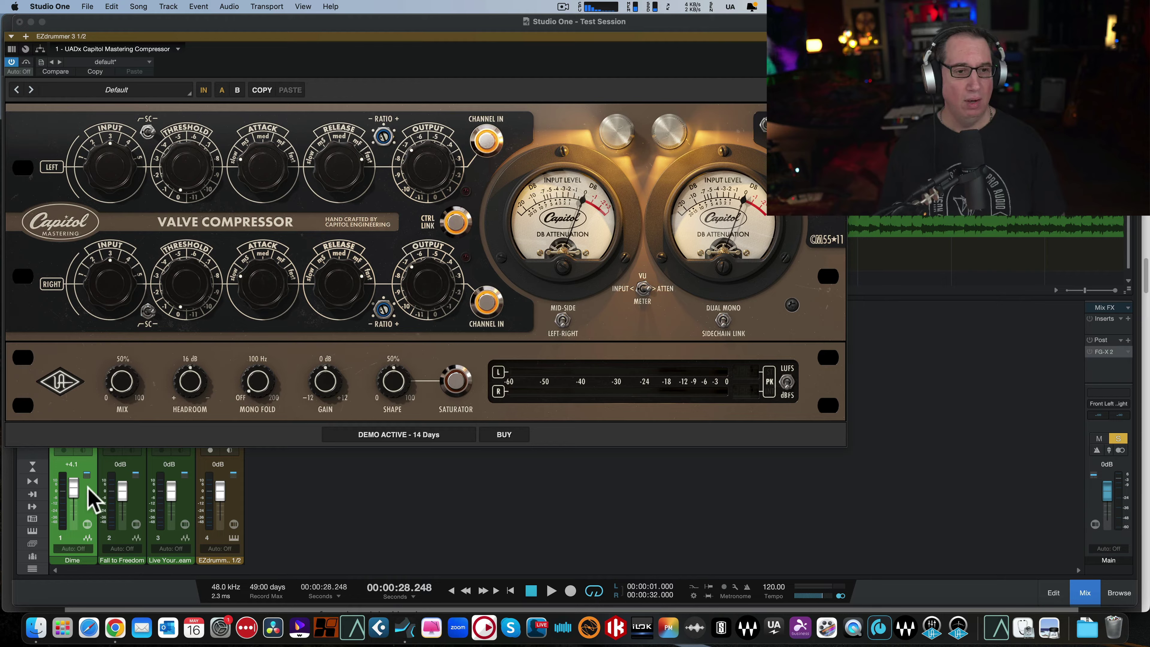
pyautogui.moveTo(100, 365); pyautogui.dragTo(139, 327)
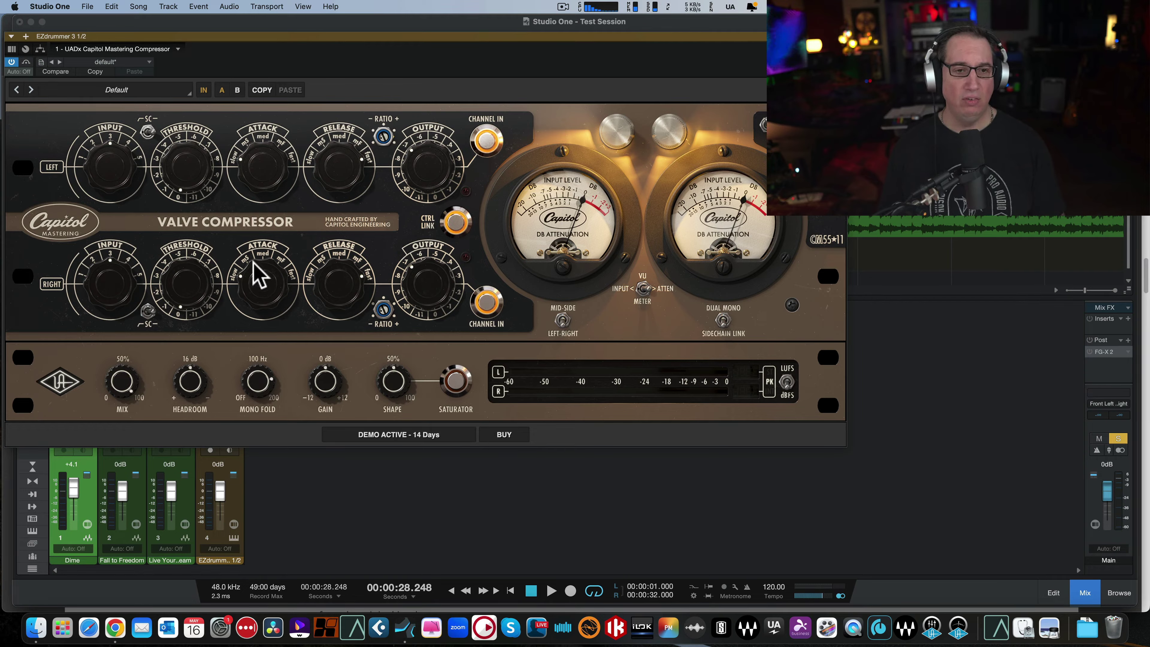
pyautogui.click(239, 208)
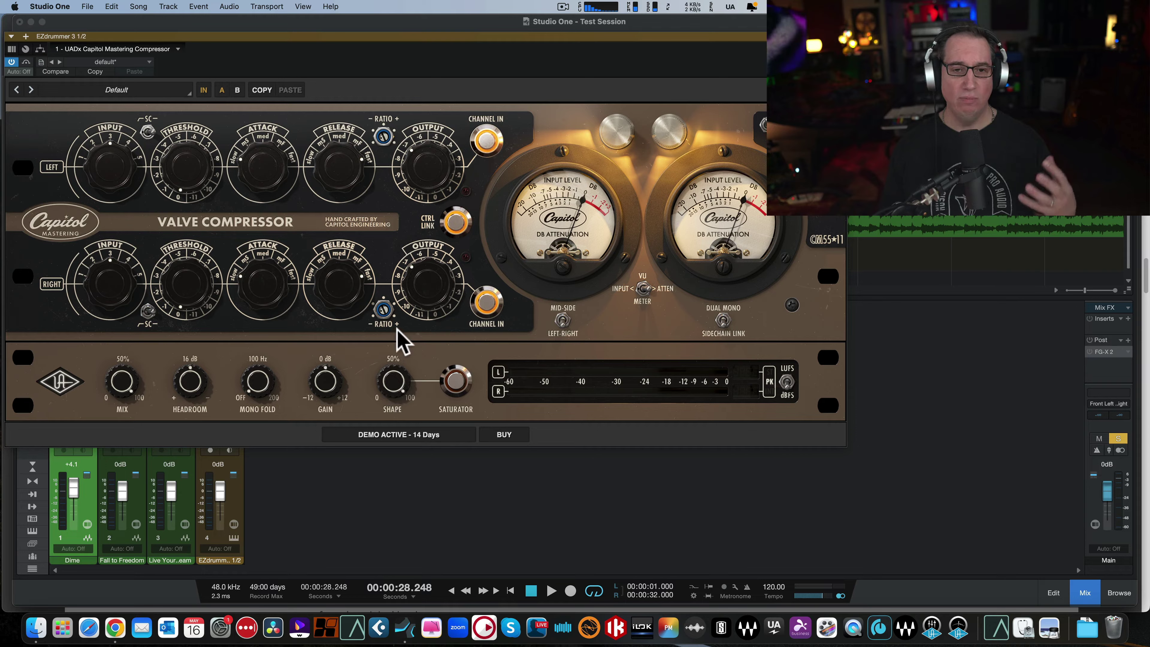
pyautogui.click(456, 381)
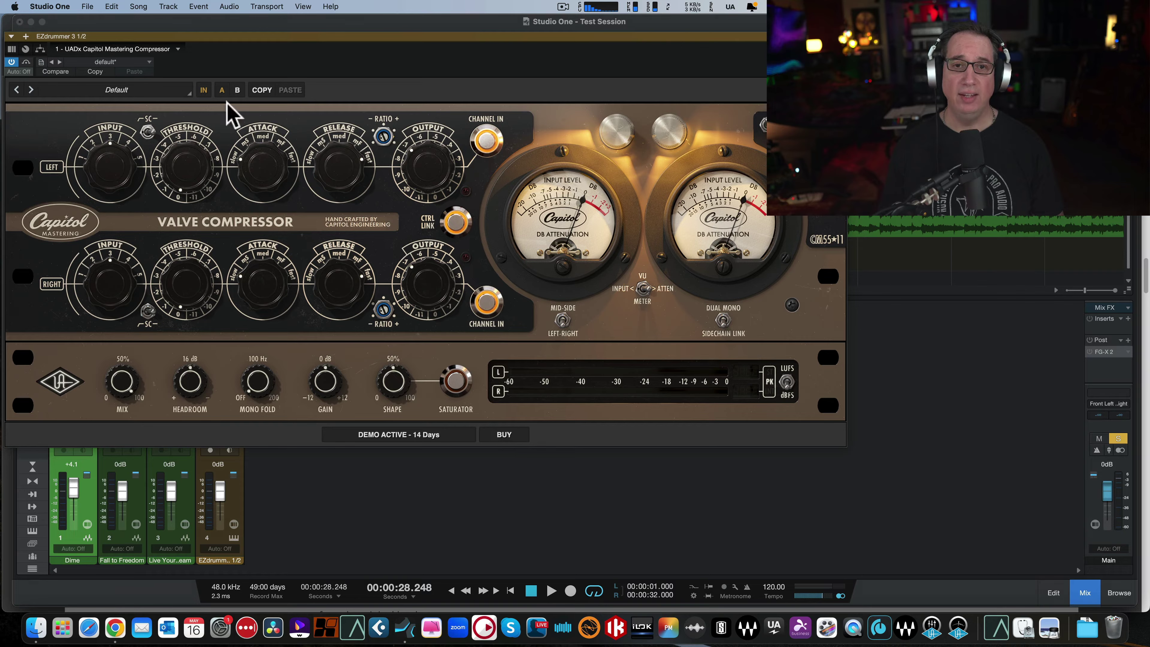
# Browse the plug-in's presets filtered by the Drum Bus tag, and close the preset browser without loading one.
pyautogui.moveTo(214, 35); pyautogui.dragTo(212, 27)
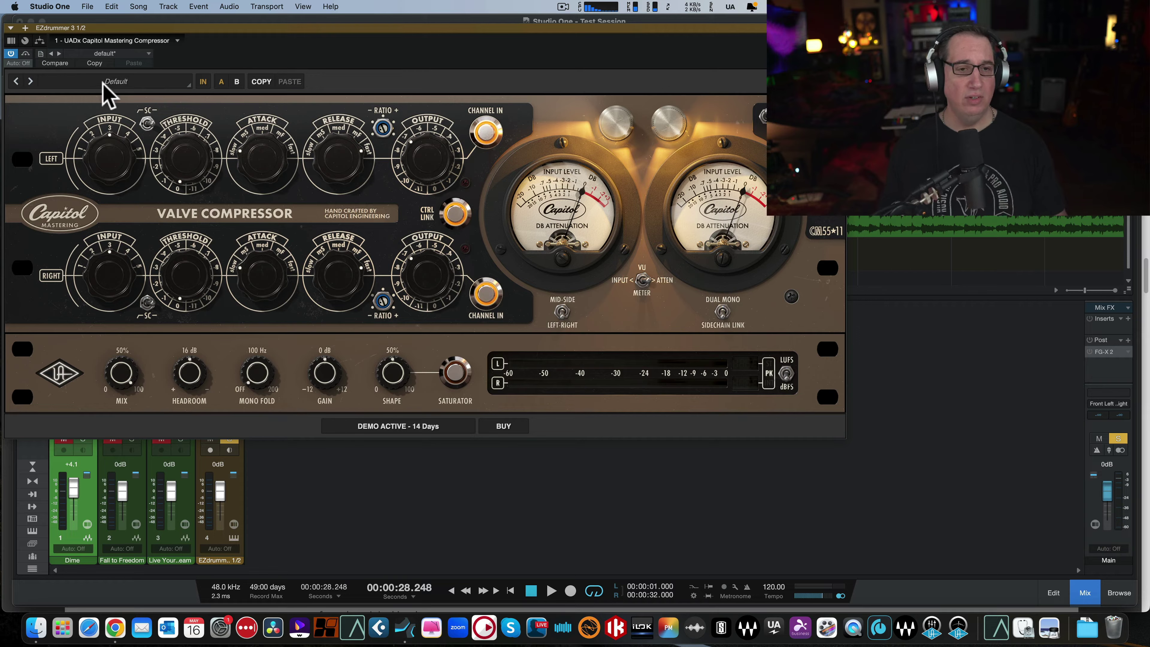
pyautogui.click(113, 82)
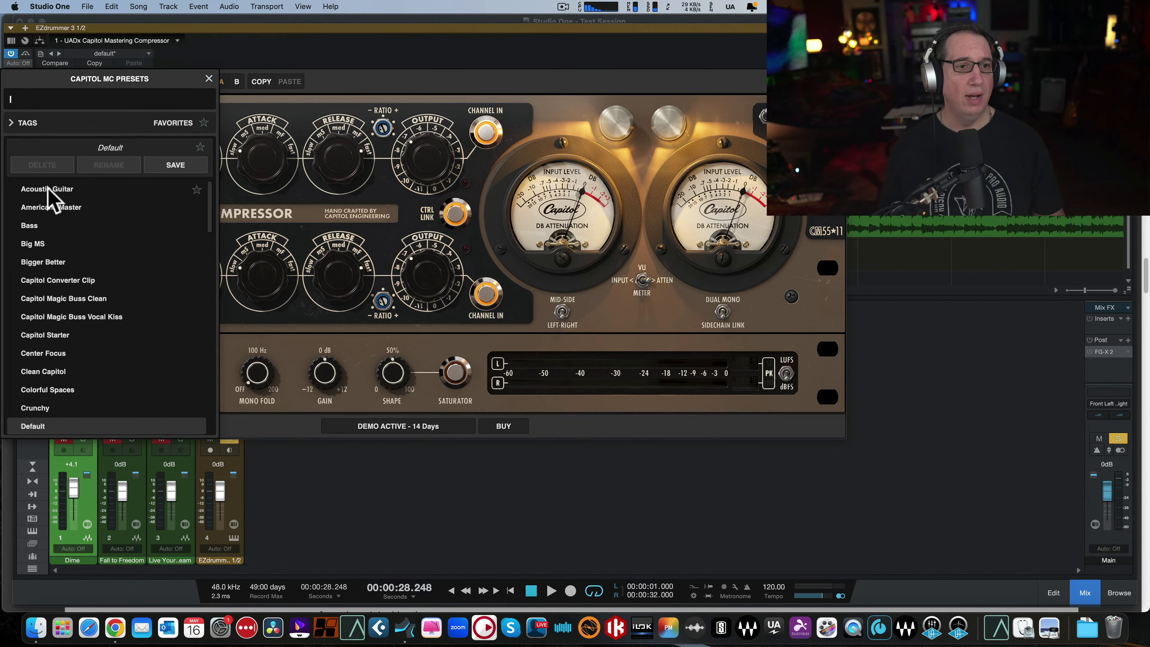
pyautogui.click(11, 123)
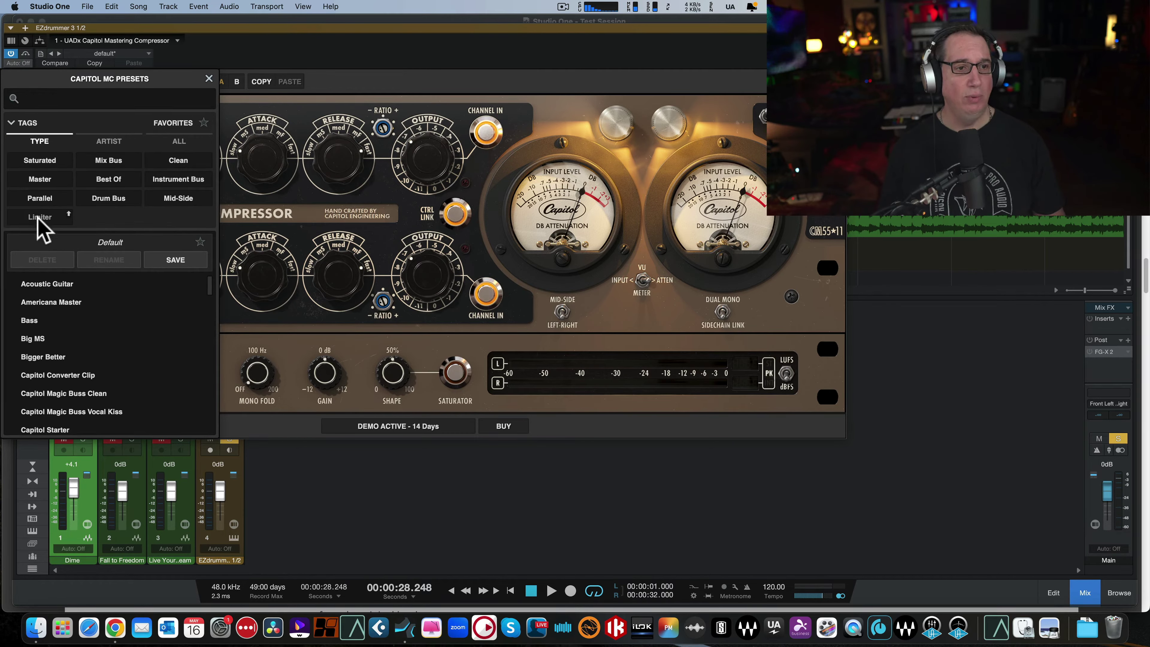
pyautogui.click(95, 200)
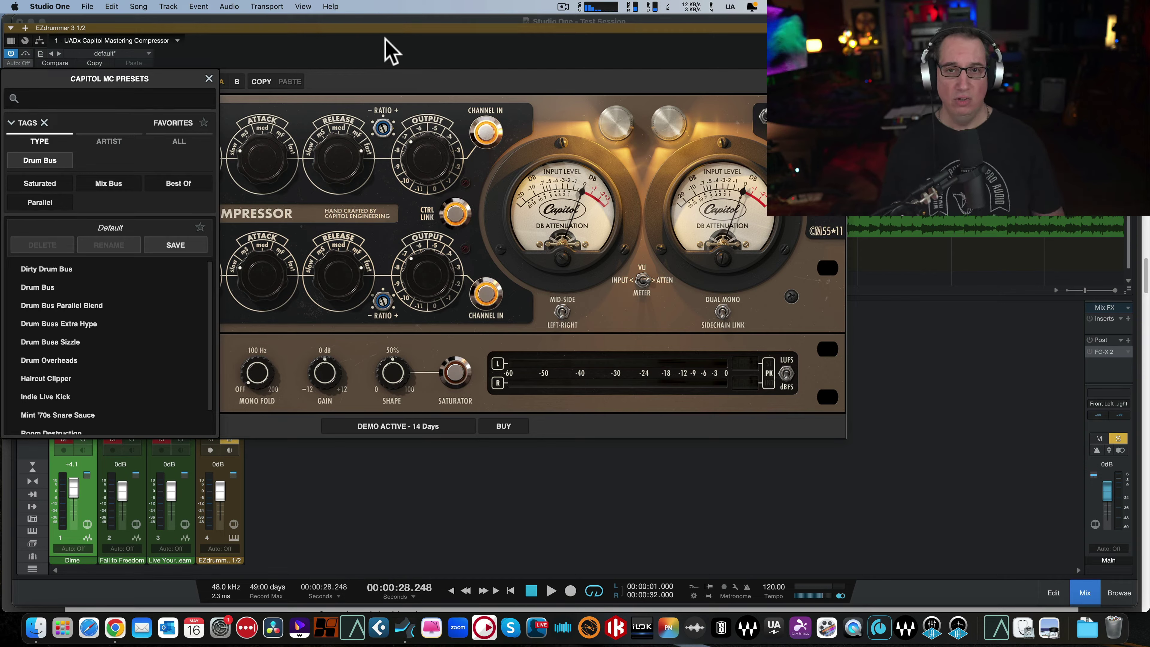
pyautogui.click(410, 39)
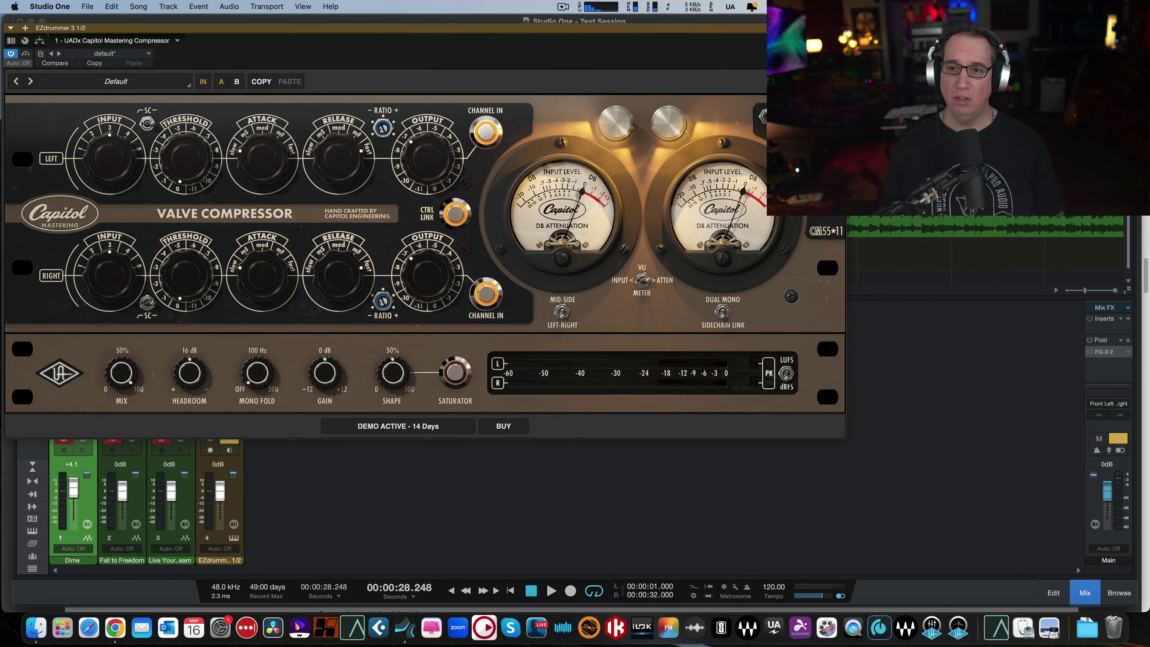
# Shrink the compressor's interface back to its smaller size and close the plug-in window.
pyautogui.rightClick(829, 218)
pyautogui.click(862, 181)
pyautogui.click(671, 35)
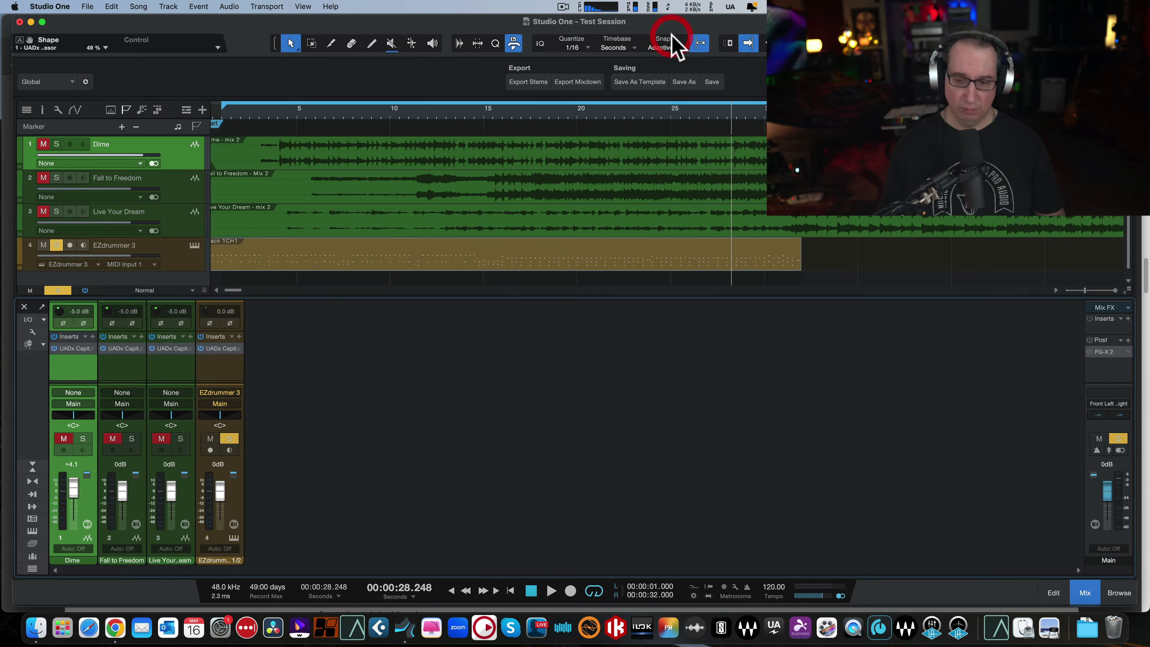
# Play the soloed EZdrummer 3 track from the start of the song for a few seconds and stop.
pyautogui.press('Return')
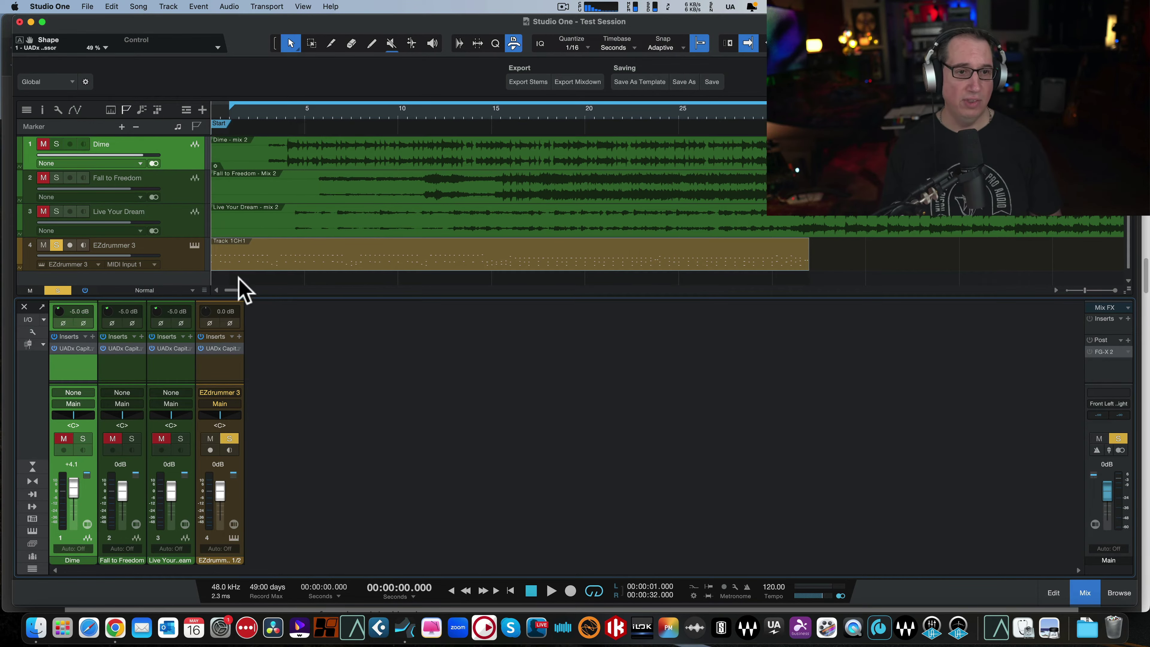
pyautogui.press('space')
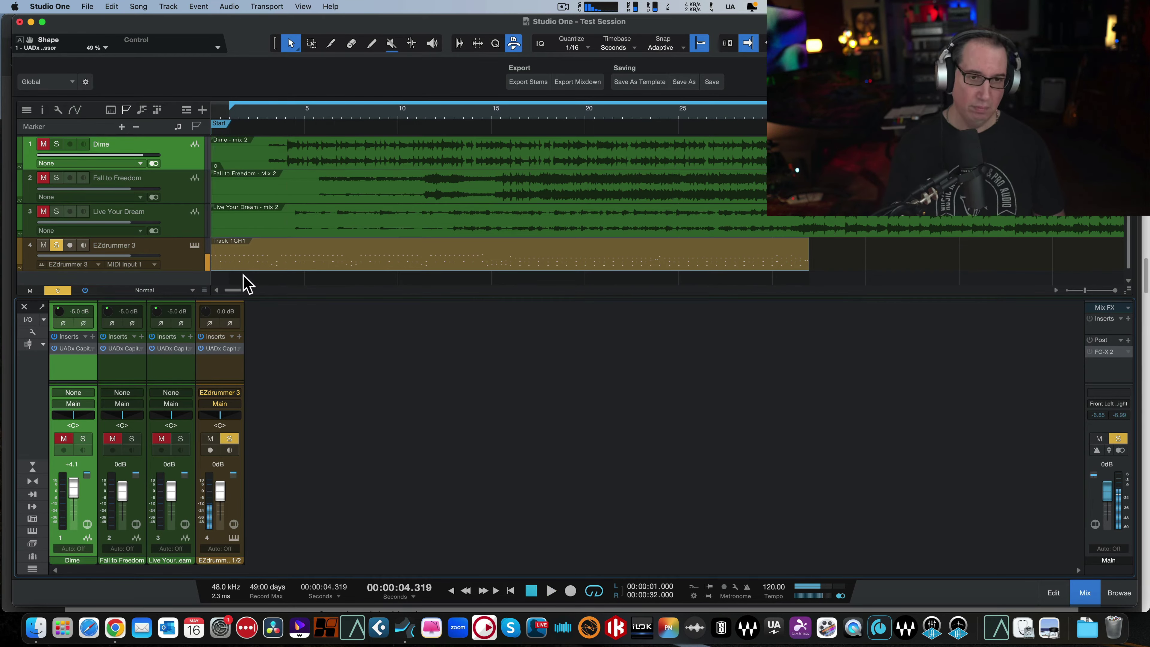
pyautogui.press('space')
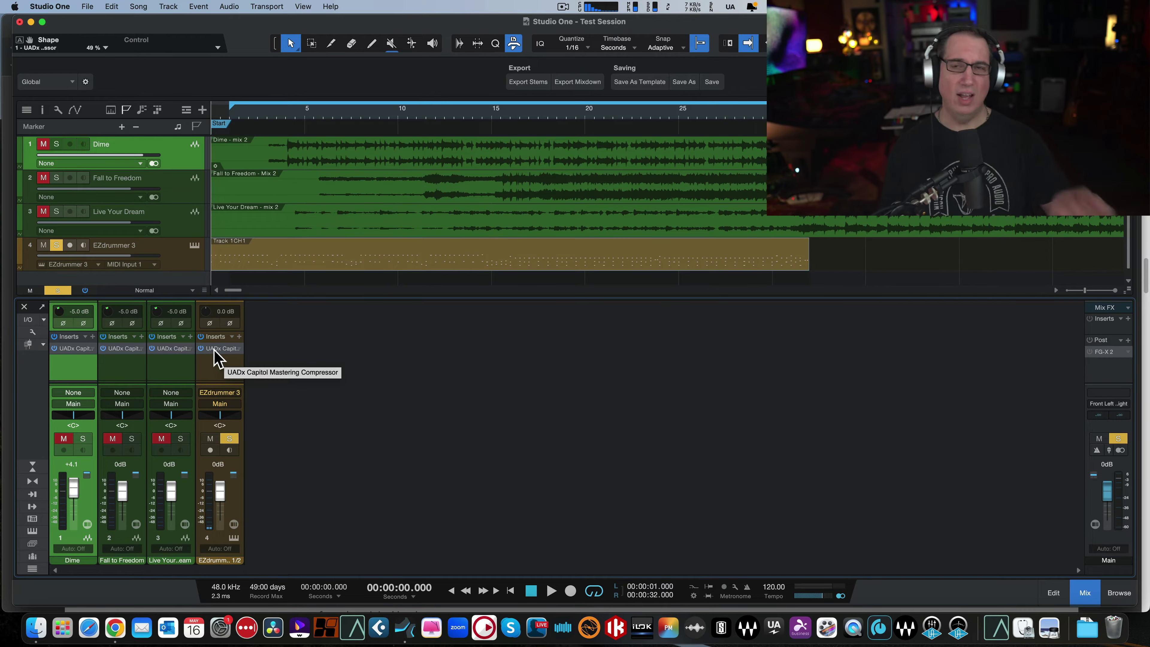
# Load the Dirty Drum Bus preset from the Drum Bus tag into the EZdrummer channel's Capitol Mastering Compressor and start playback to audition it.
pyautogui.click(214, 351)
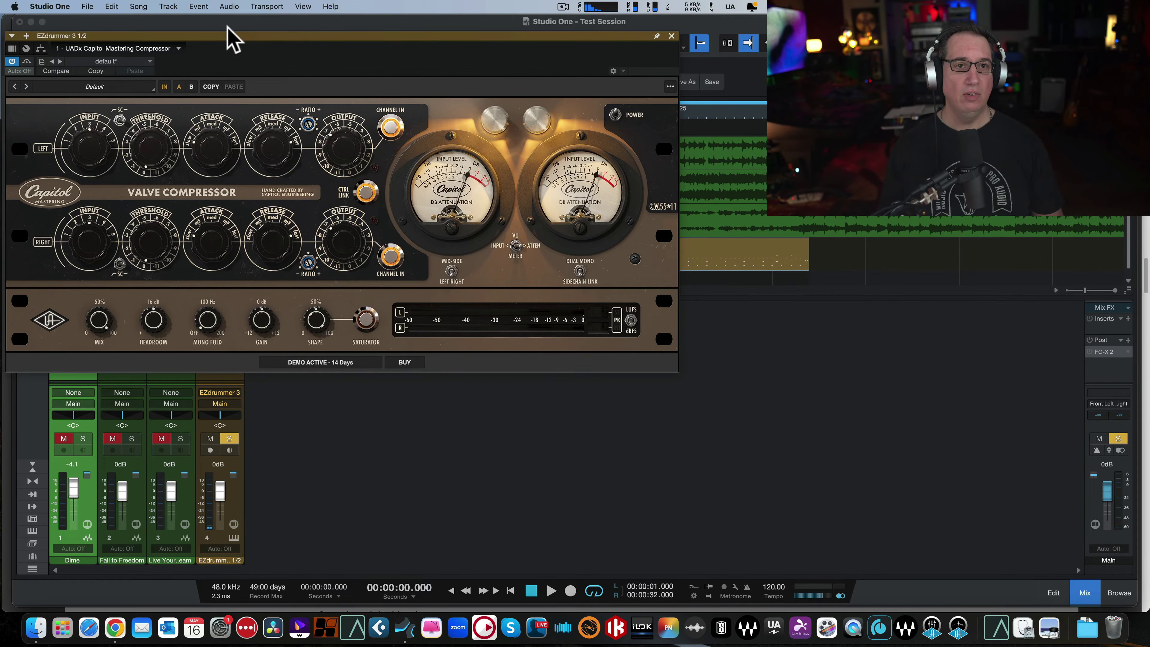
pyautogui.moveTo(231, 39); pyautogui.dragTo(244, 60)
pyautogui.click(107, 108)
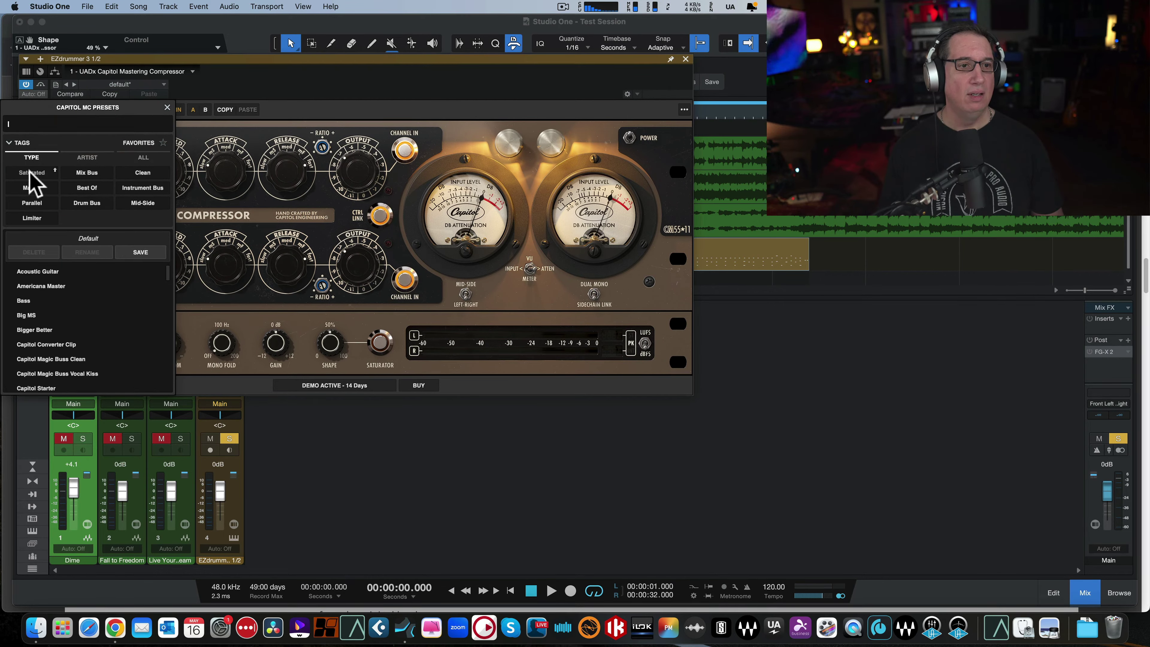
pyautogui.click(87, 203)
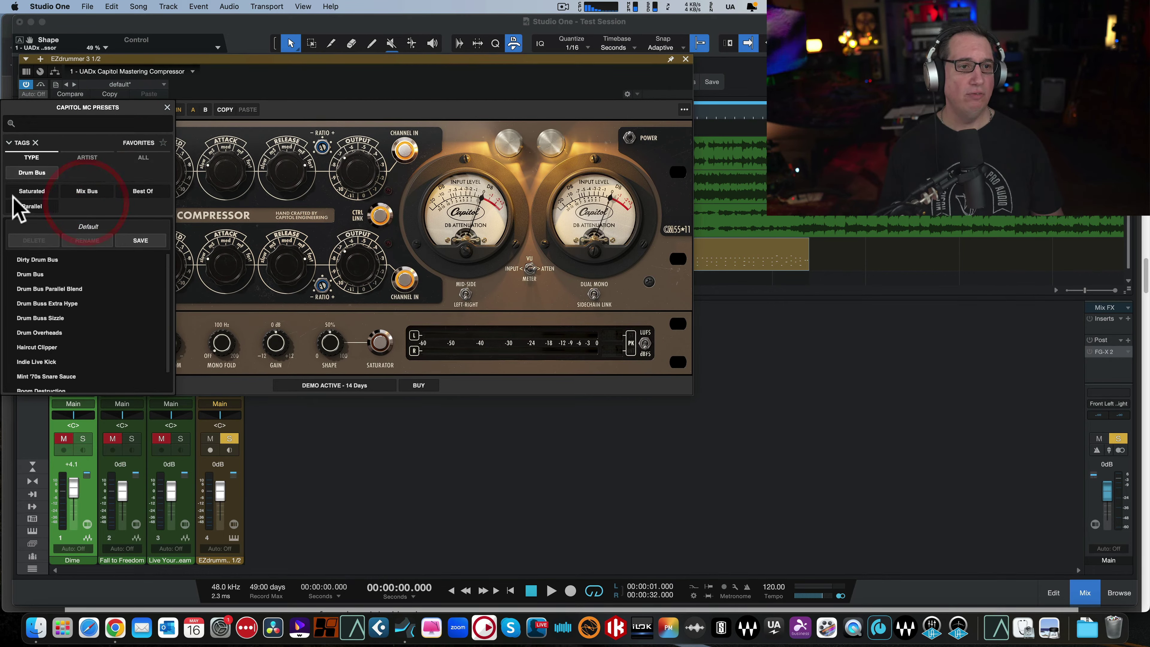
pyautogui.click(37, 259)
pyautogui.press('space')
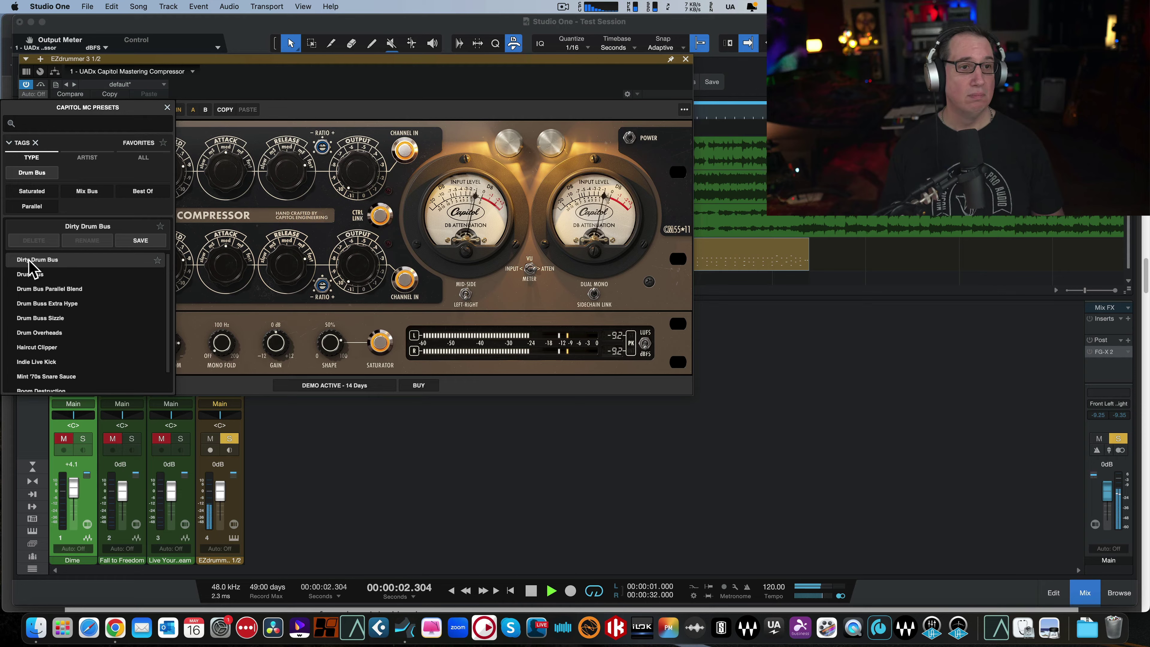
pyautogui.click(277, 89)
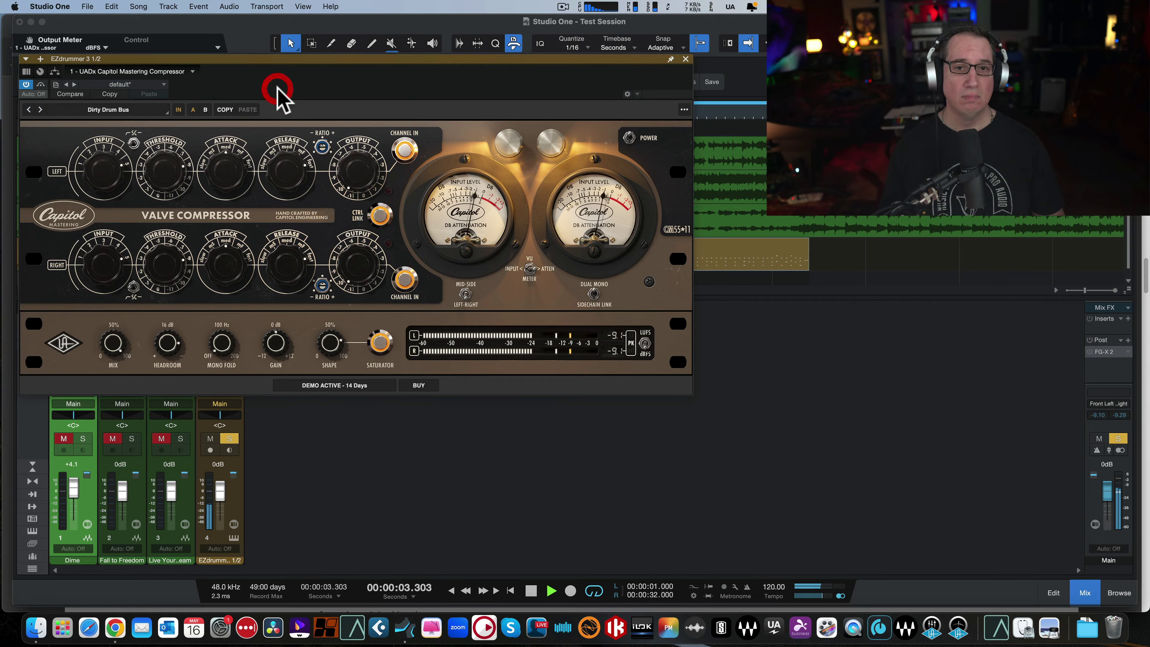
# Raise the compressor's Mix to about 62% during playback and compare the drums with the plug-in powered off and on.
pyautogui.click(61, 347)
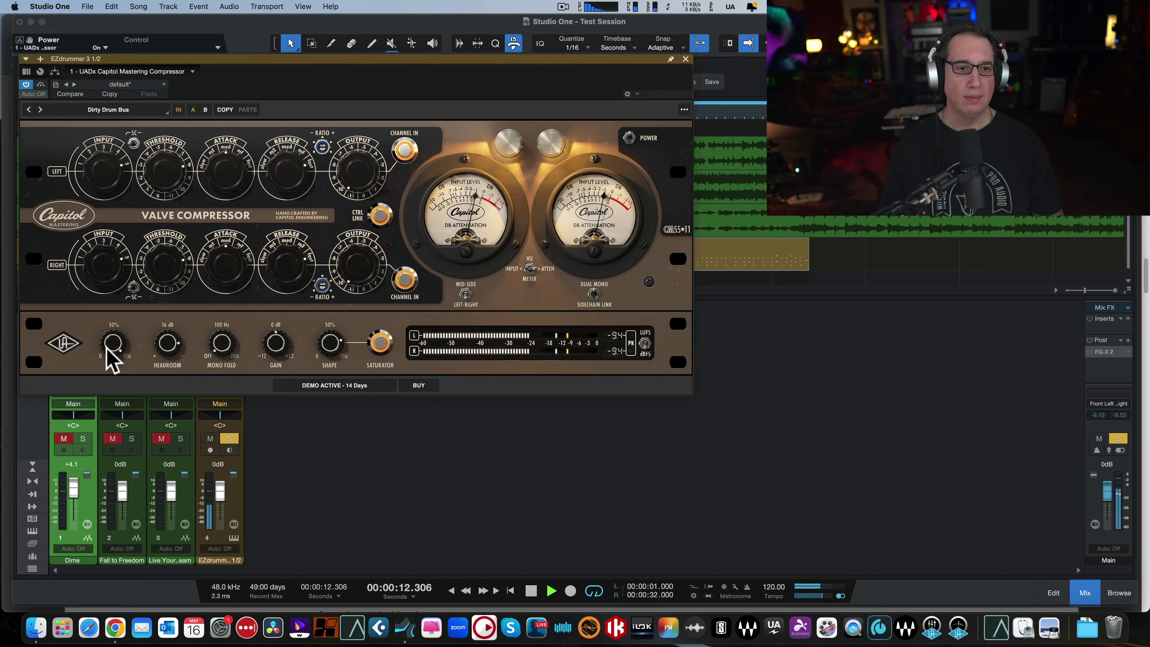
pyautogui.moveTo(116, 349); pyautogui.dragTo(110, 367)
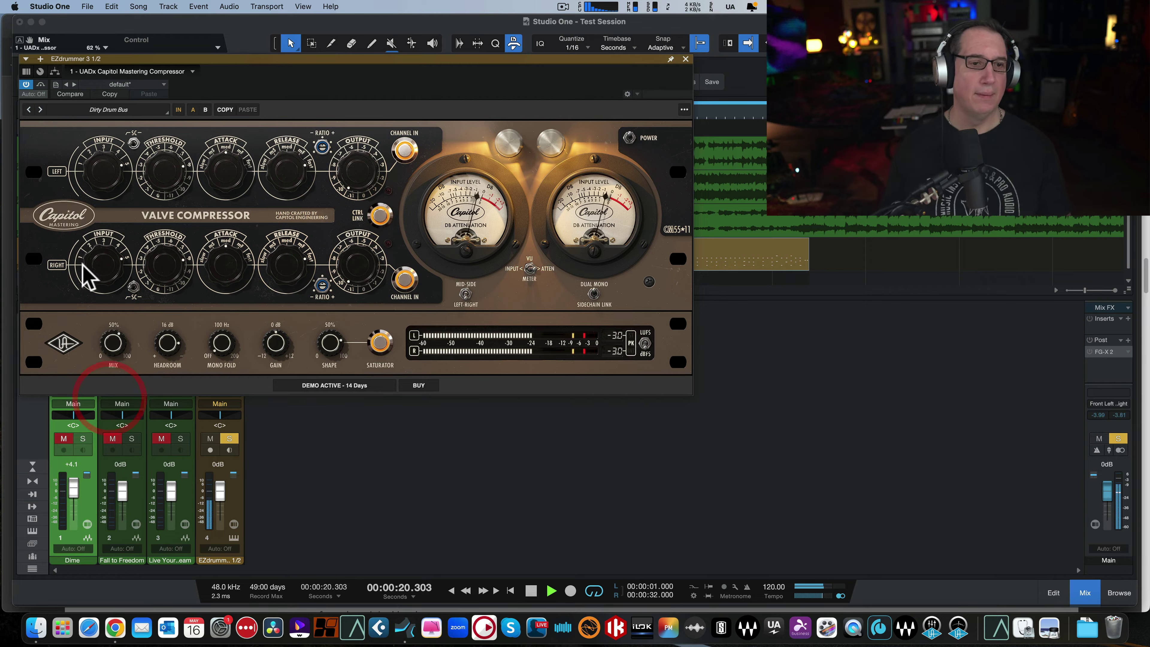
pyautogui.click(63, 343)
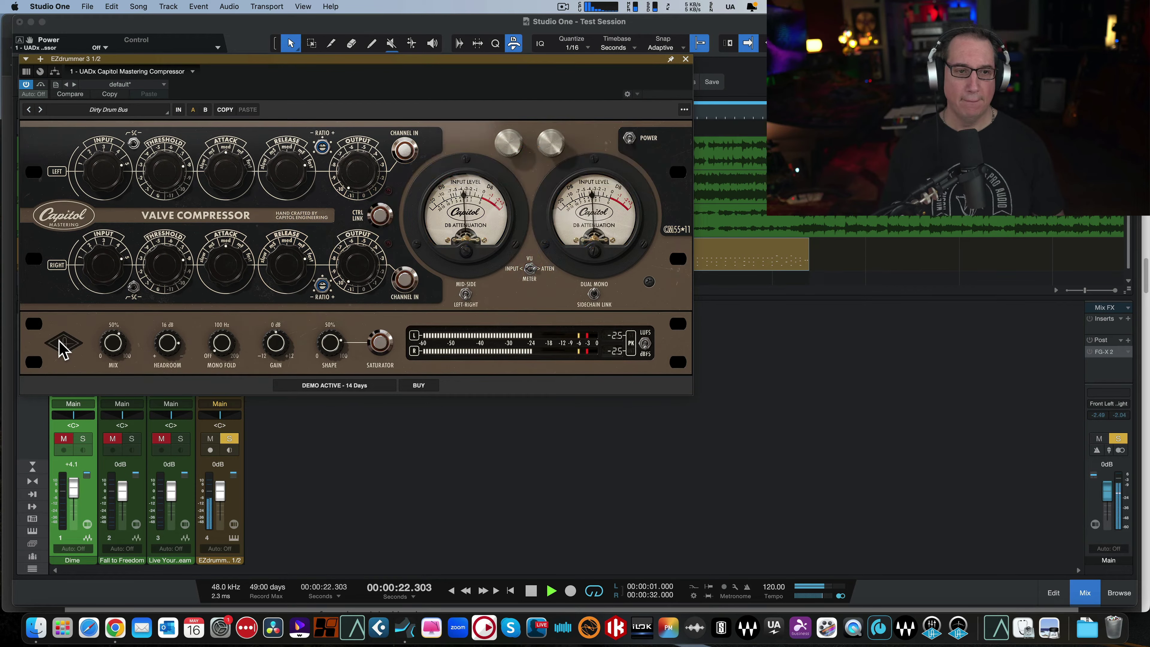
pyautogui.click(64, 344)
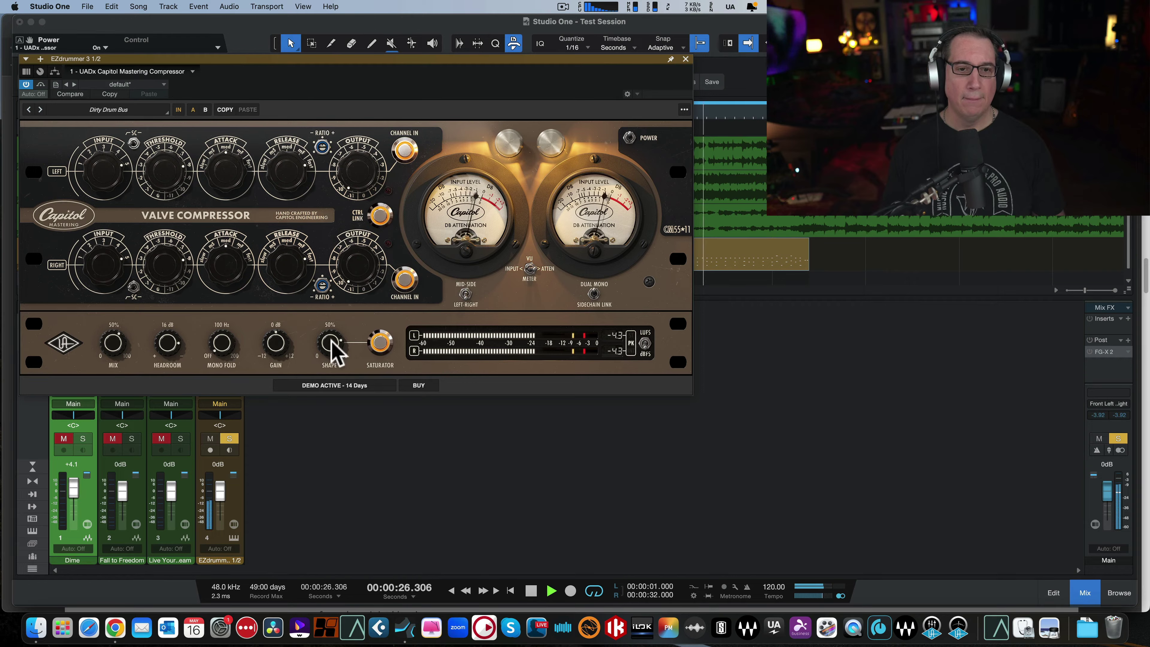
# Adjust the compressor's Gain and compare the drums with the plug-in powered off and on.
pyautogui.moveTo(276, 351); pyautogui.dragTo(269, 348)
pyautogui.click(62, 344)
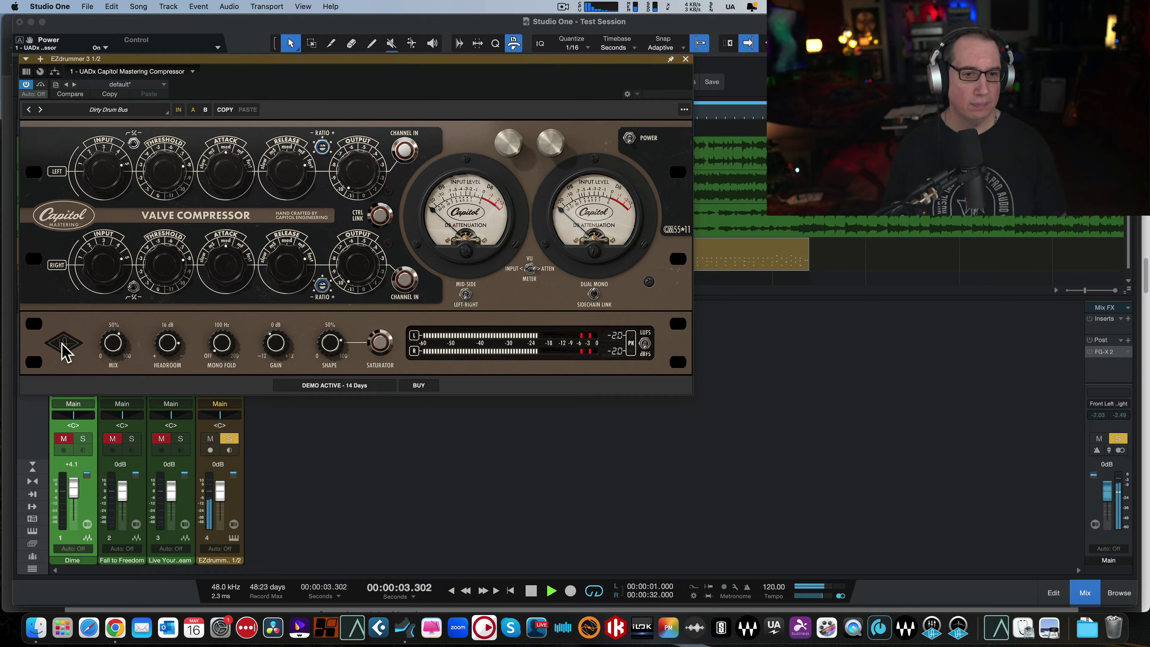
pyautogui.click(62, 344)
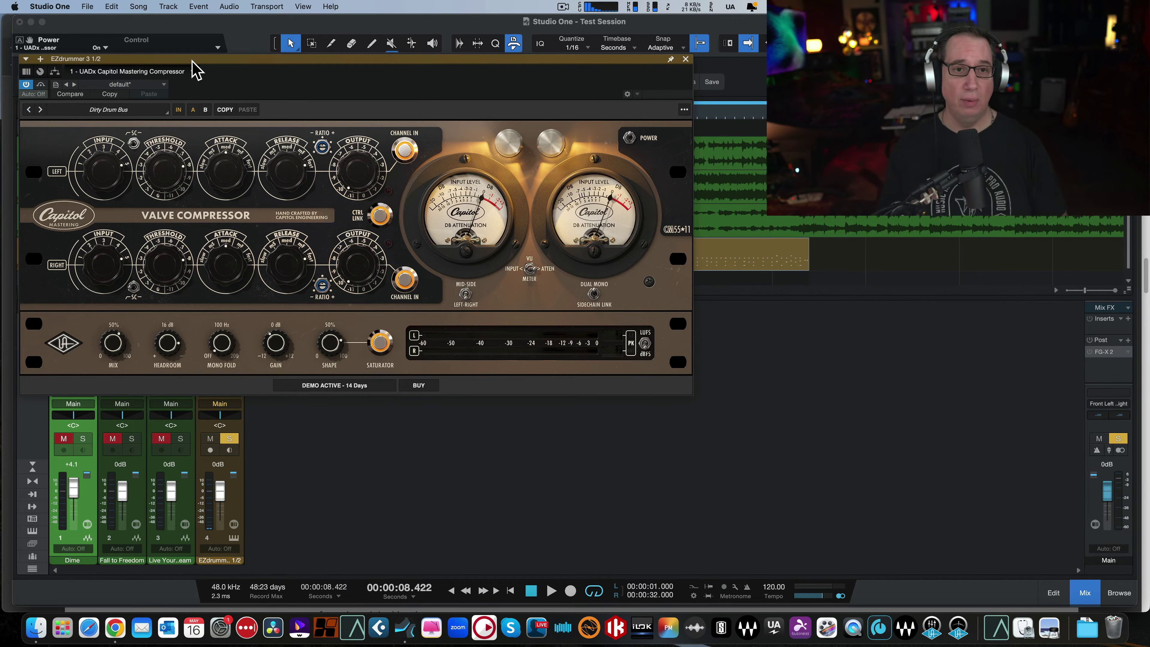
# Restart playback, raise the saturator's Shape to 100% and switch the Saturator off.
pyautogui.moveTo(191, 61); pyautogui.dragTo(191, 62)
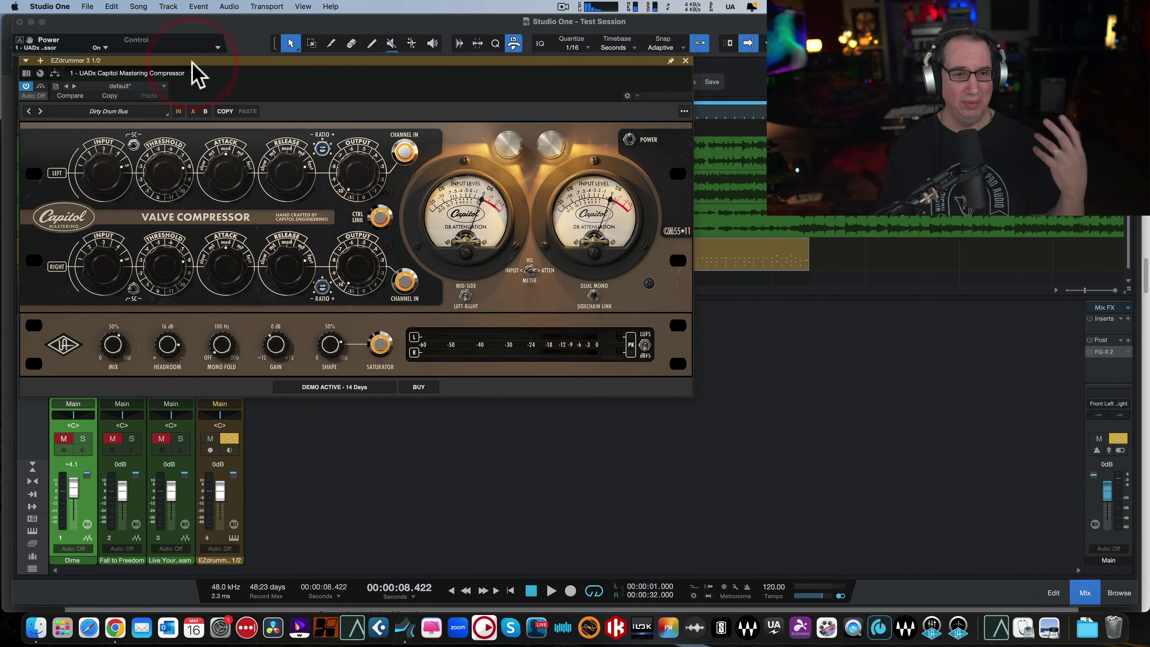
pyautogui.press('space')
pyautogui.click(329, 346)
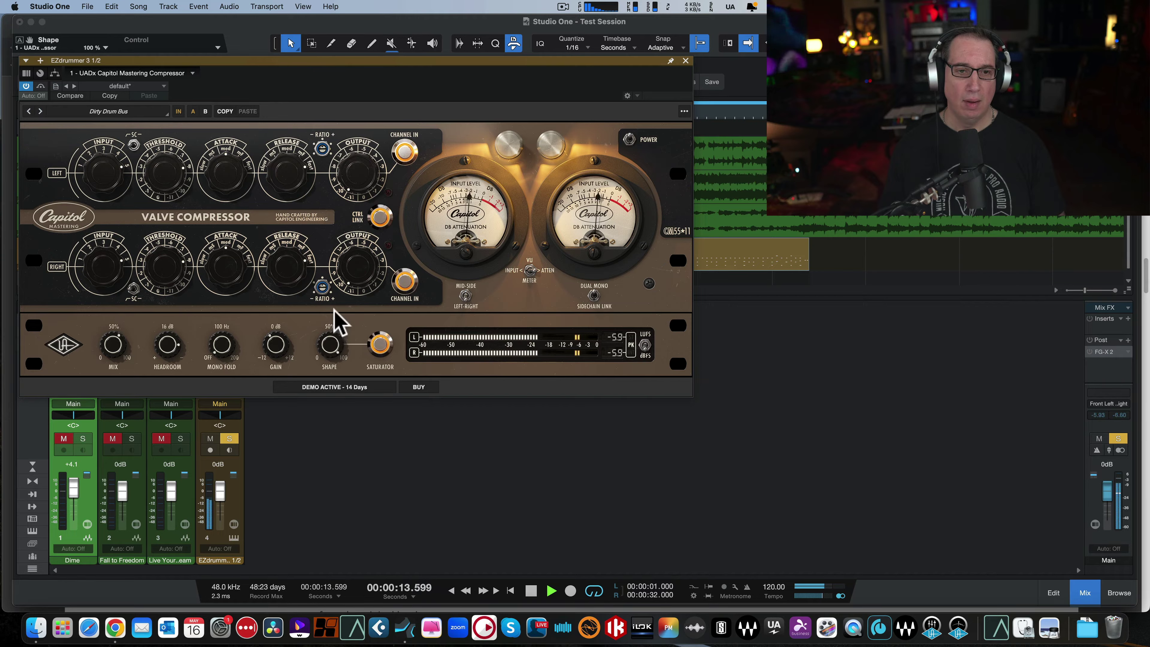
pyautogui.click(380, 349)
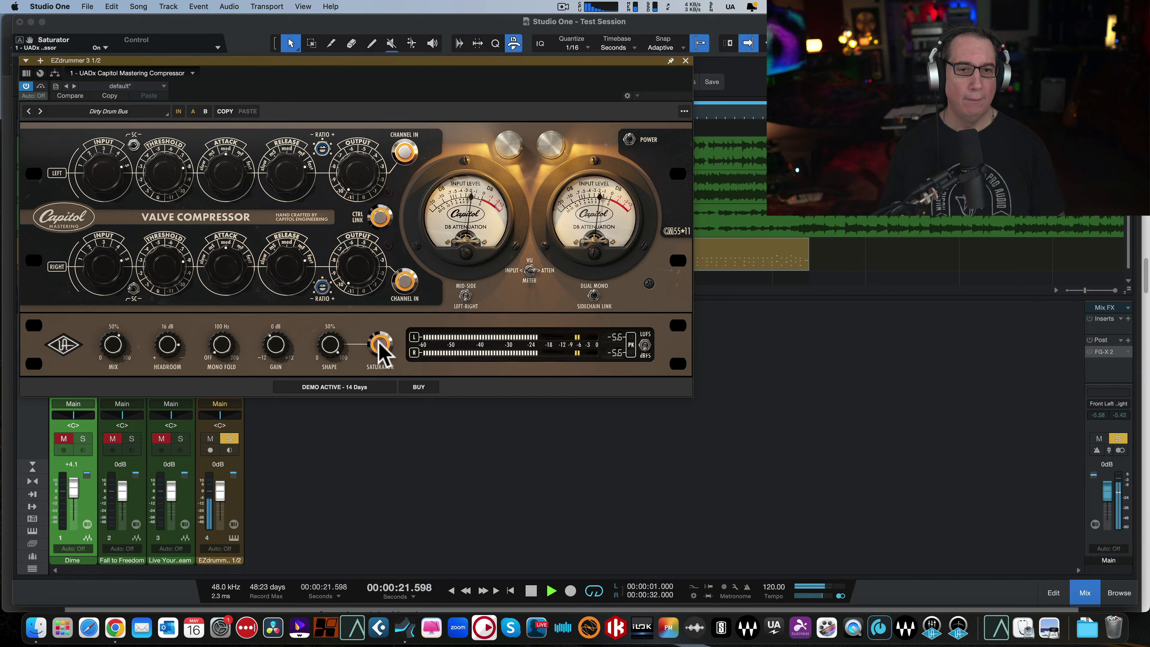
pyautogui.click(380, 346)
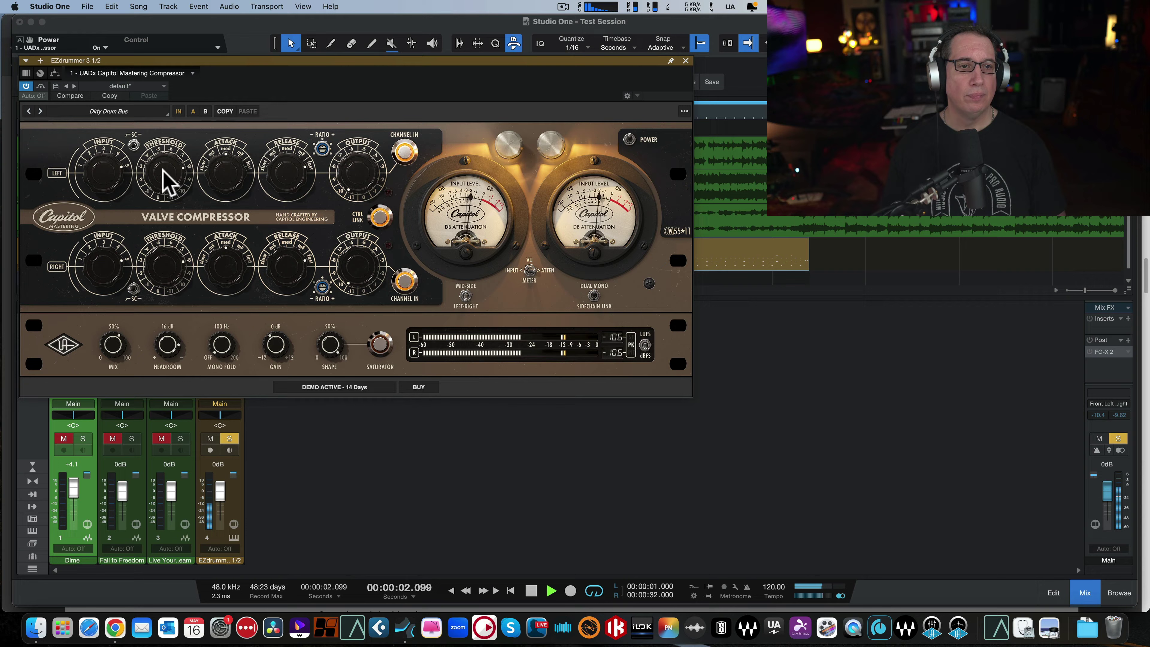
# Set the linked Threshold to -2 dB and the Attack to slow, and compare the drums with the compressor off and on.
pyautogui.moveTo(161, 180); pyautogui.dragTo(145, 225)
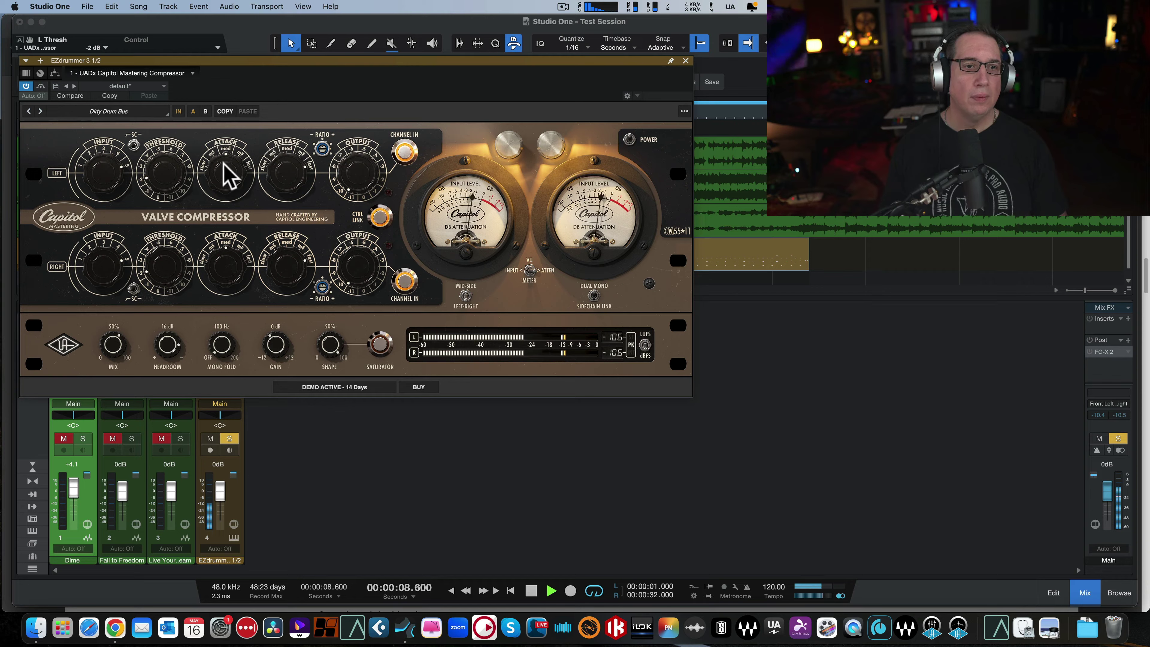
pyautogui.moveTo(200, 213); pyautogui.dragTo(237, 209)
pyautogui.click(64, 344)
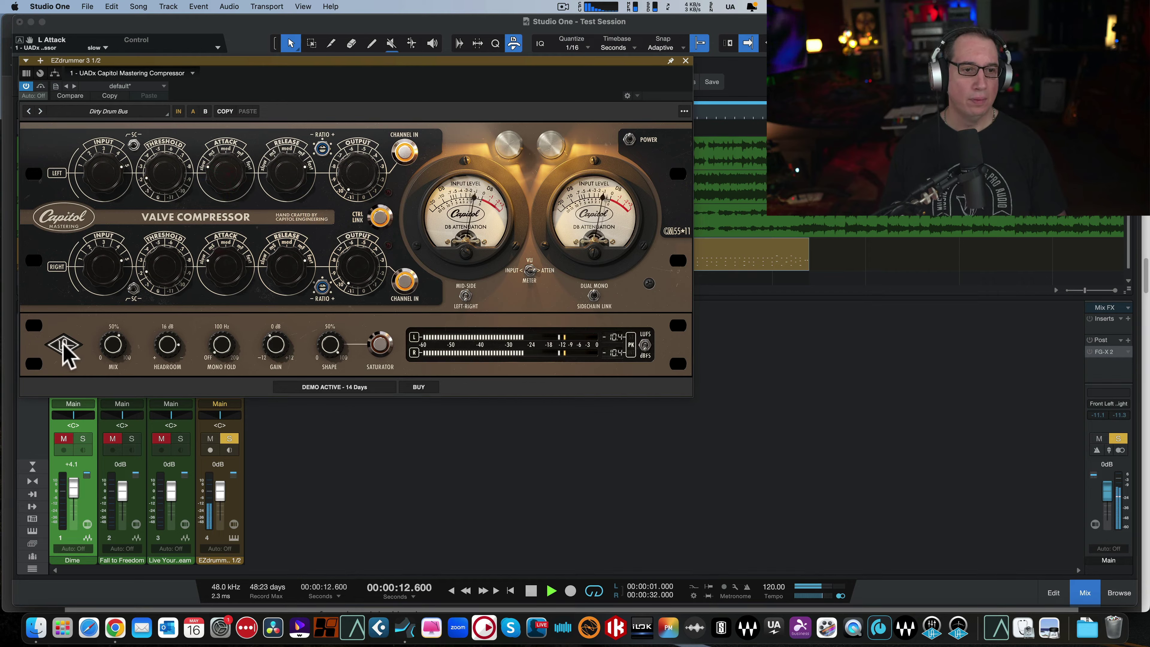
pyautogui.click(63, 344)
# Set the linked Input to 4 and compare the drums with the compressor powered off and on.
pyautogui.moveTo(95, 172); pyautogui.dragTo(97, 204)
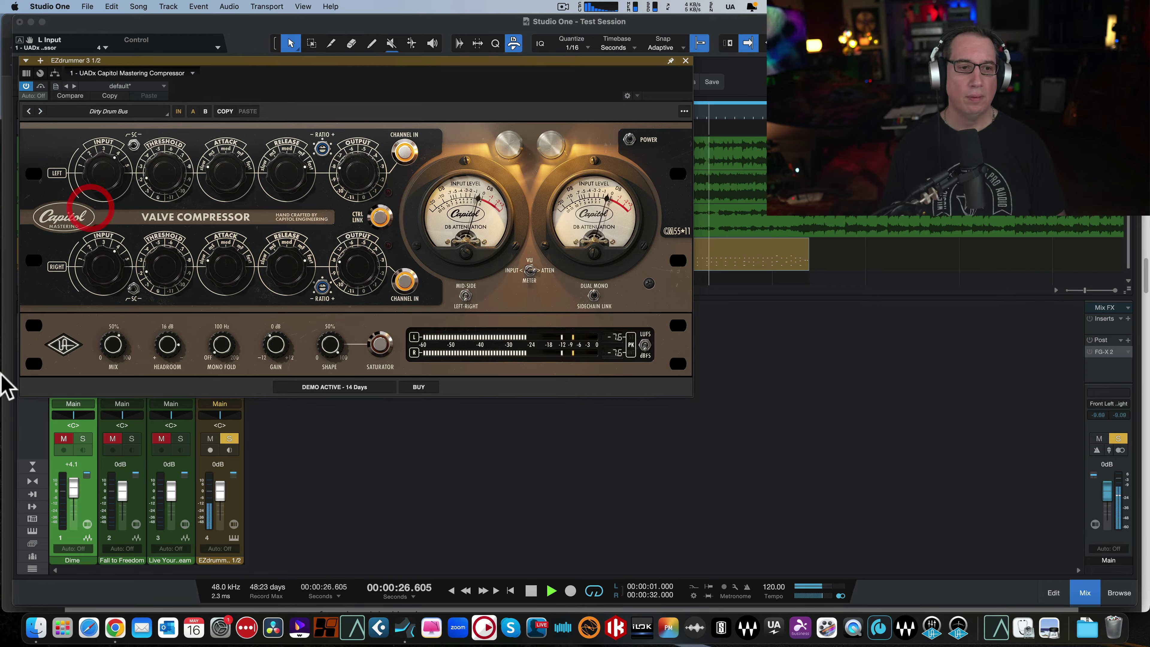
pyautogui.click(68, 349)
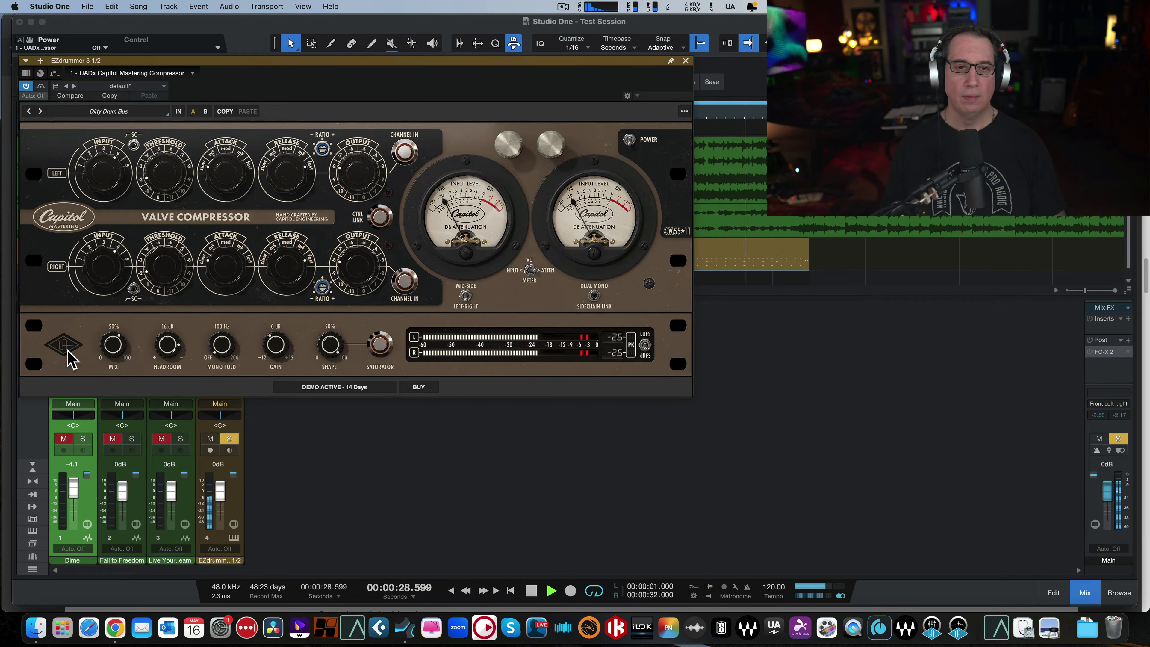
pyautogui.click(66, 352)
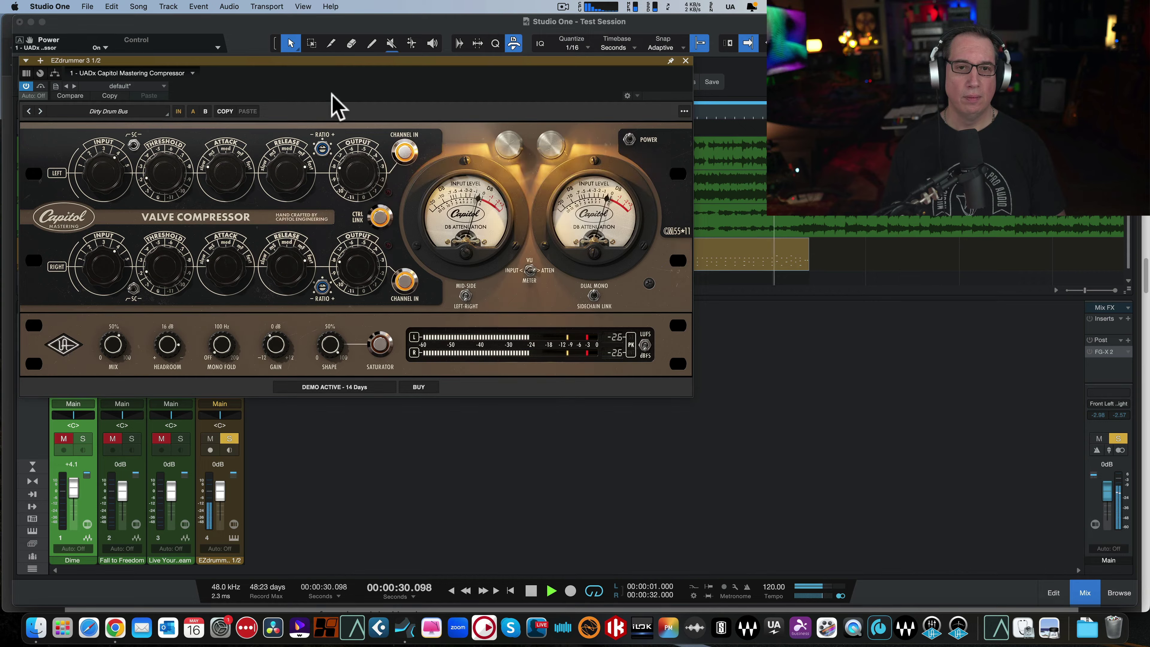
# Set the linked Ratio to 2:1 and compare the drums using both the compressor's power switch and the host's master bypass.
pyautogui.click(322, 150)
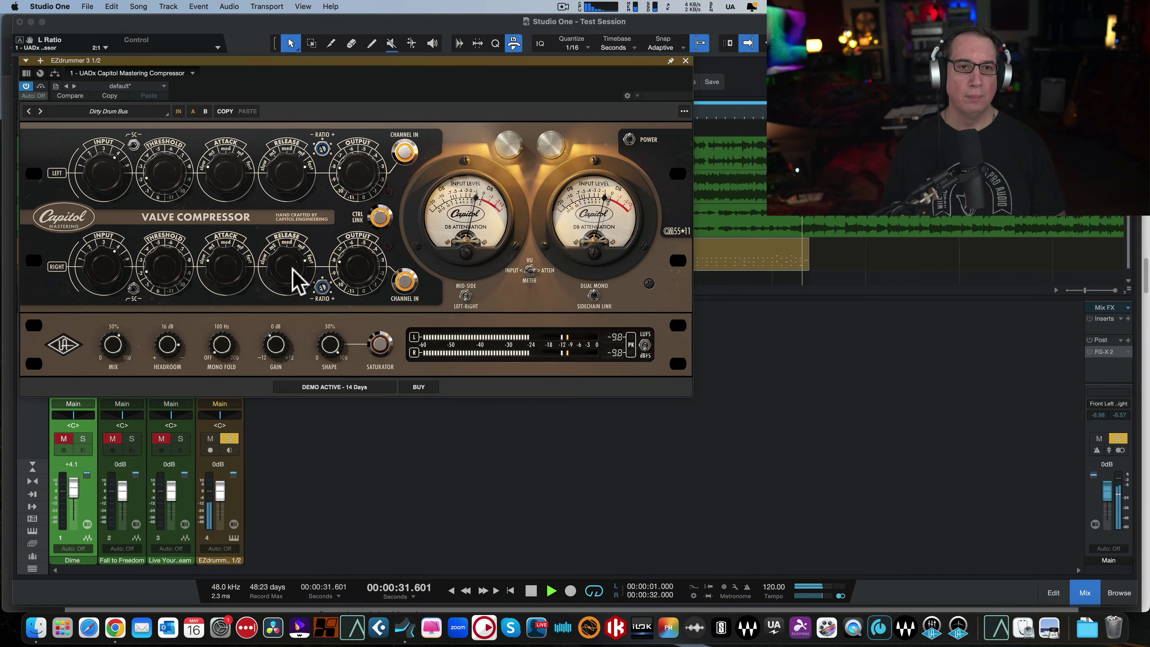
pyautogui.click(65, 350)
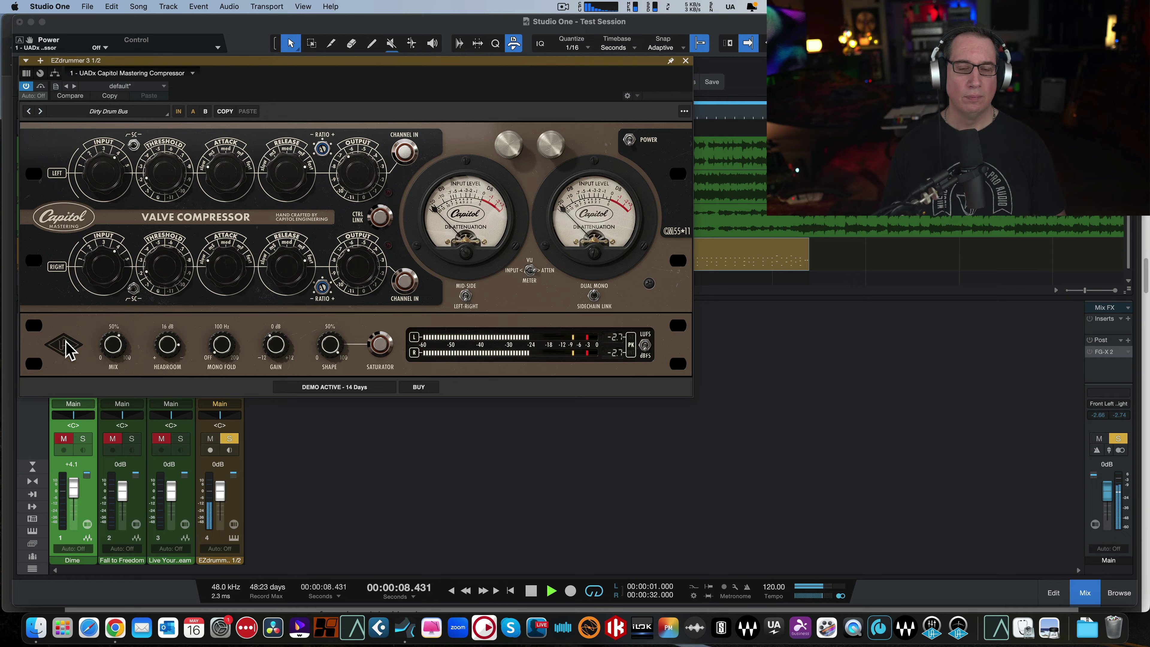
pyautogui.click(67, 348)
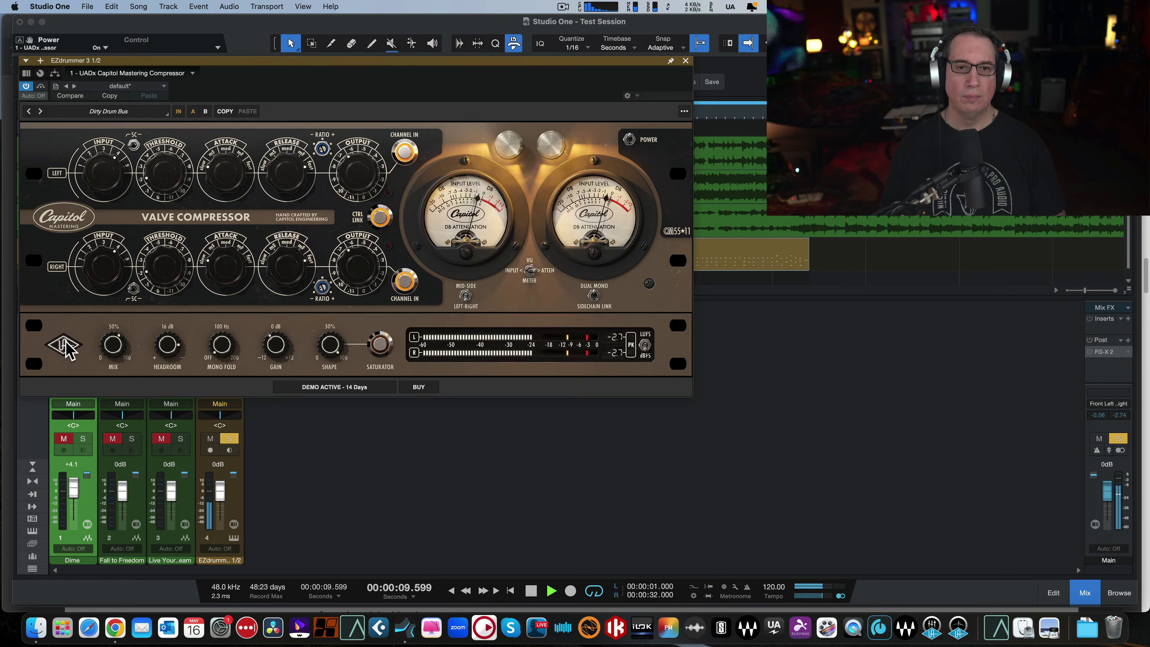
pyautogui.click(41, 86)
pyautogui.click(42, 87)
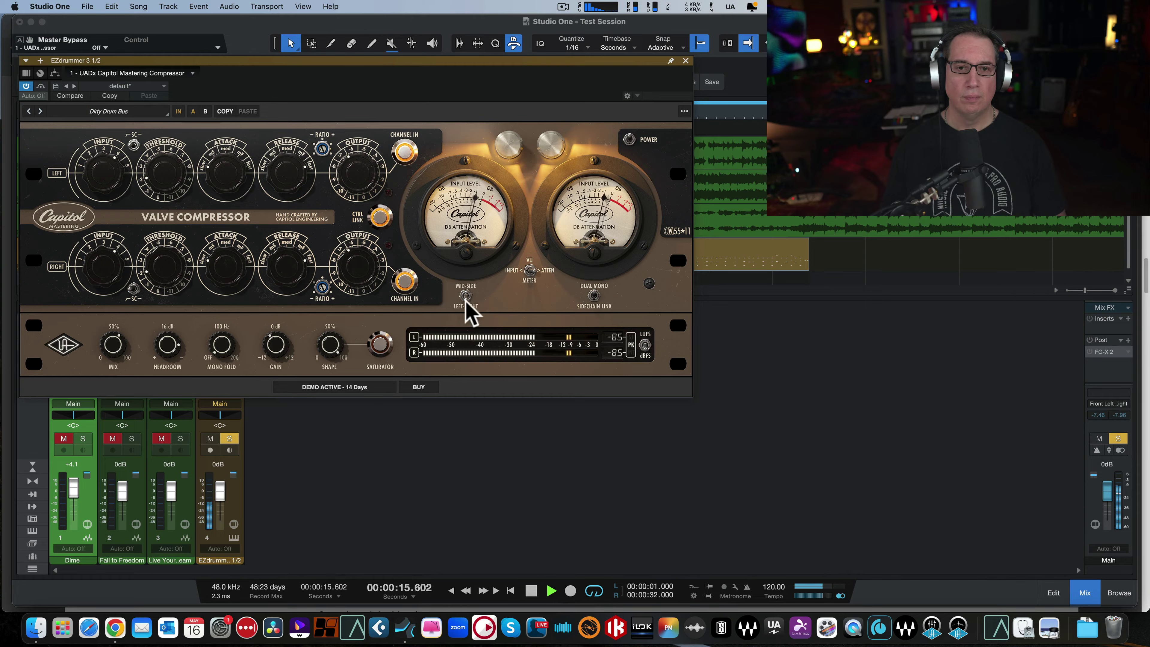
pyautogui.click(63, 346)
pyautogui.click(63, 346)
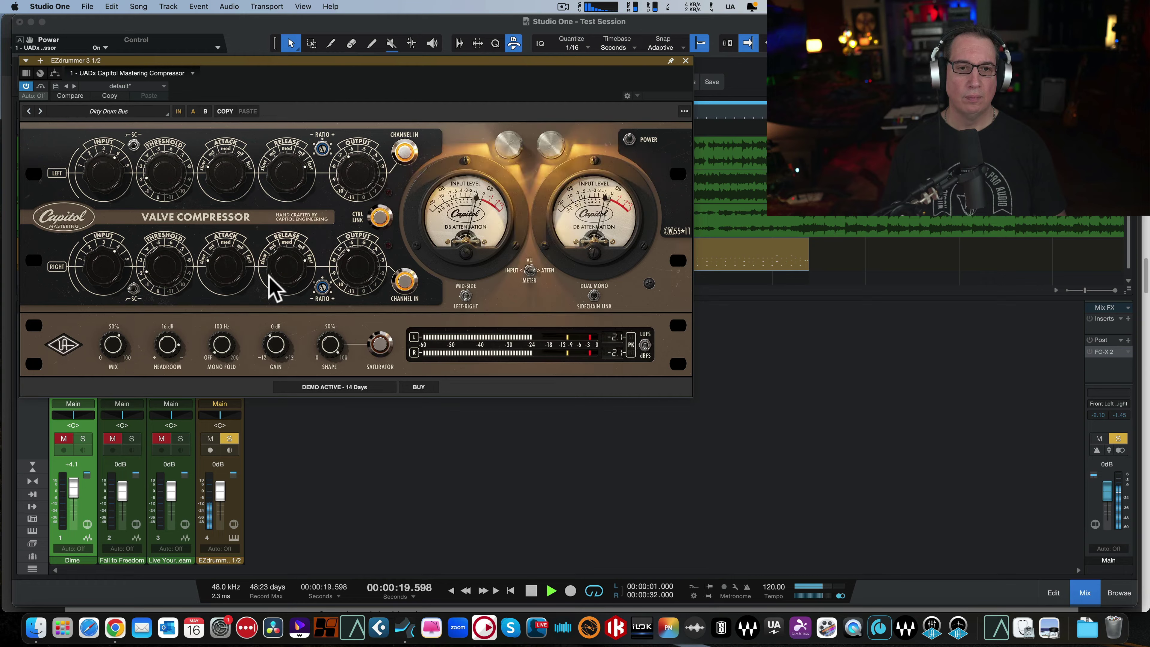
# Set the linked Output to -4.5 dB, compare the drums with the compressor off and on, and stop playback.
pyautogui.moveTo(352, 275); pyautogui.dragTo(357, 262)
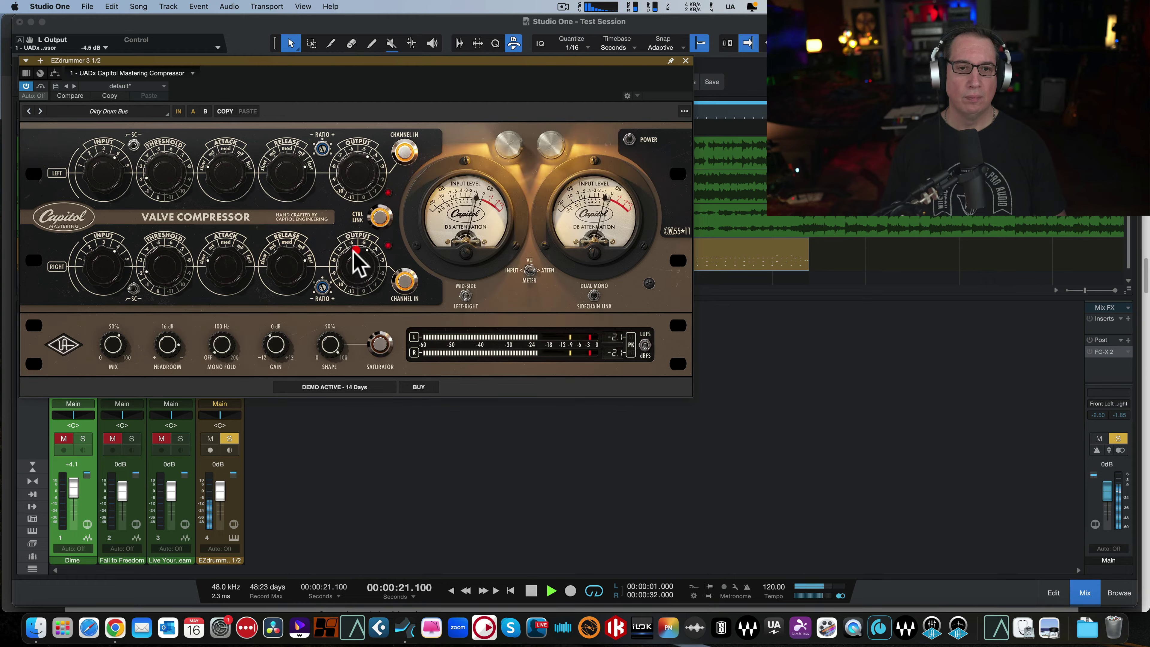
pyautogui.click(70, 350)
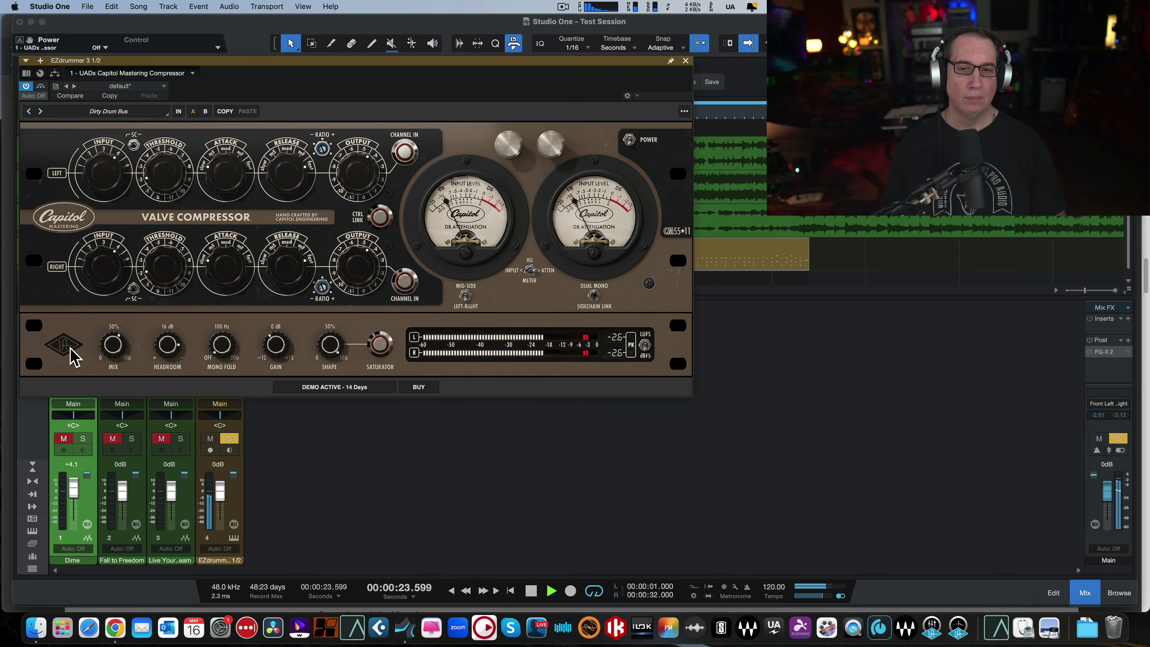
pyautogui.click(70, 350)
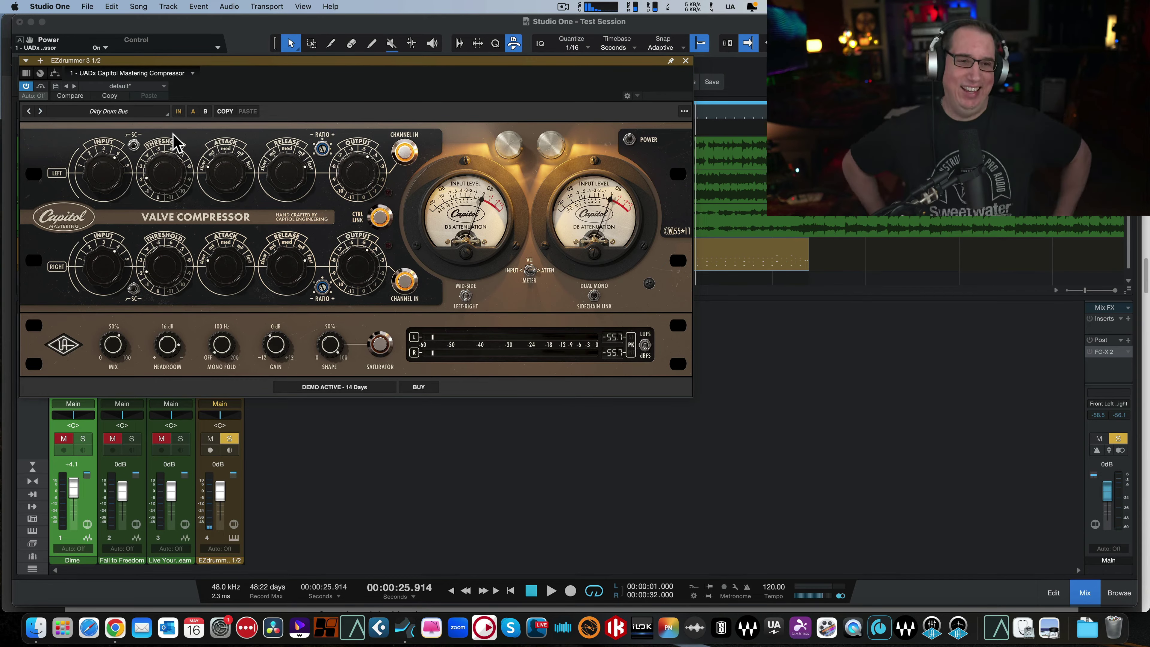
# Load the Drum Bus preset from the Drum Bus tag, close the preset browser and start playback to audition it.
pyautogui.click(104, 113)
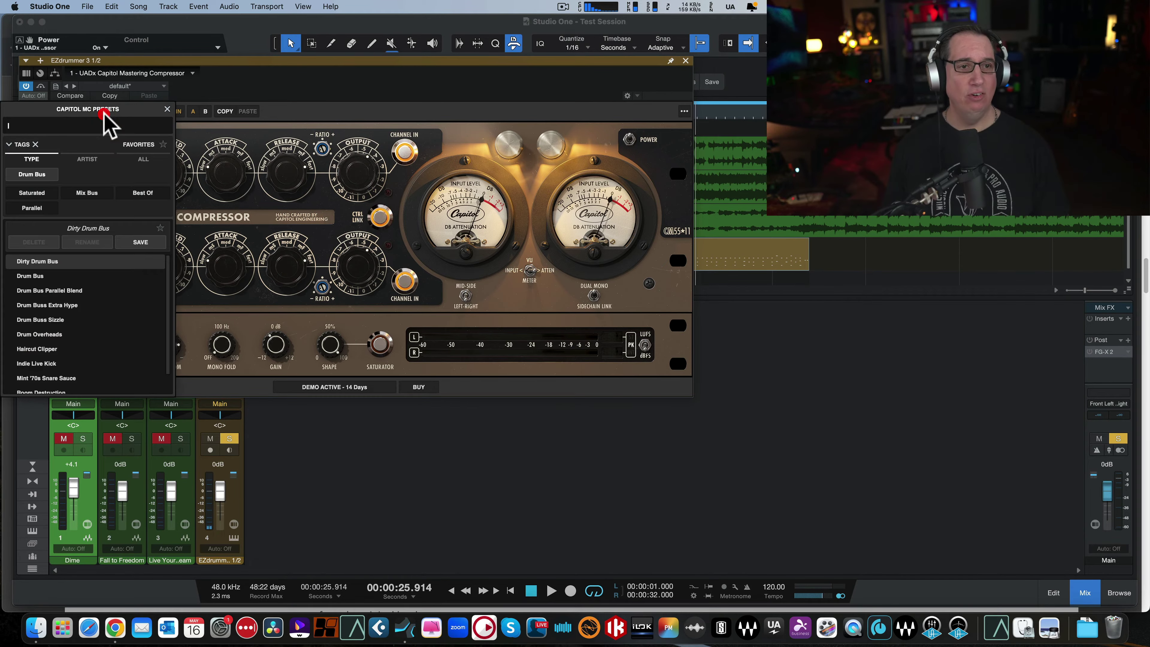
pyautogui.click(45, 273)
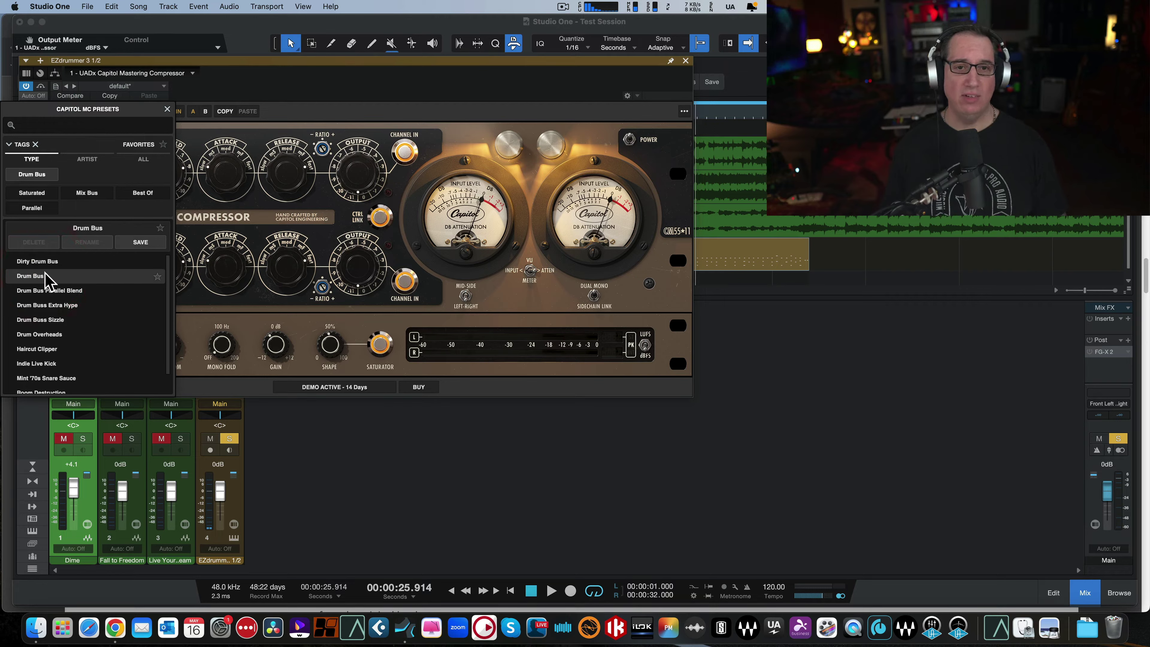
pyautogui.click(47, 260)
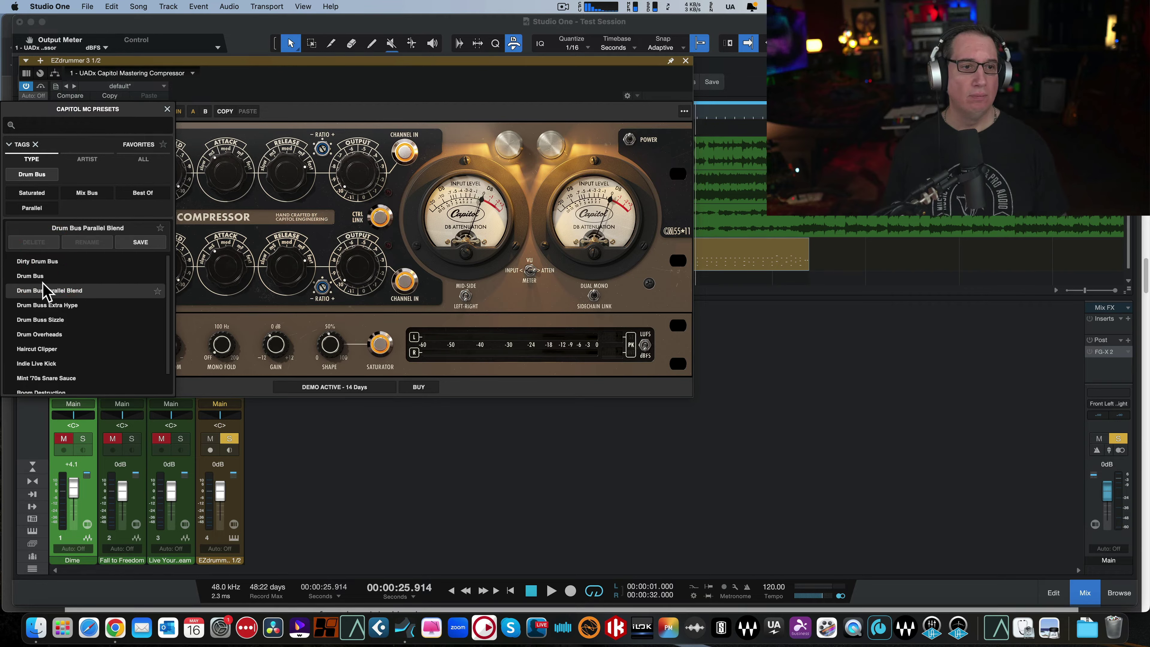
pyautogui.press('space')
pyautogui.click(44, 274)
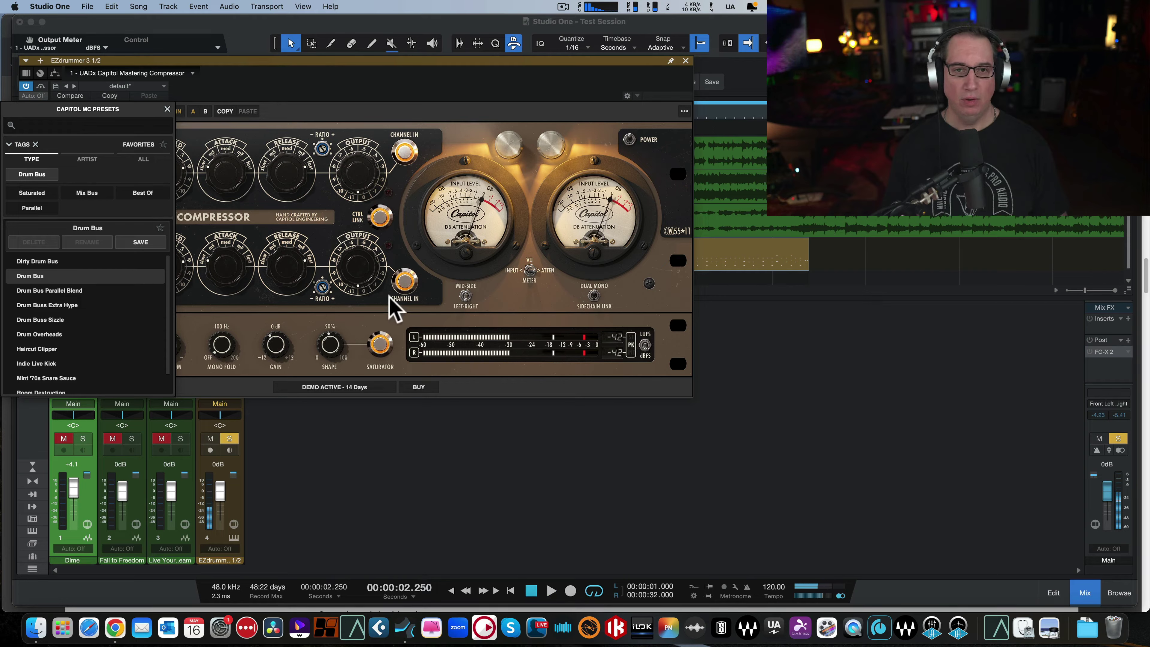
pyautogui.click(485, 100)
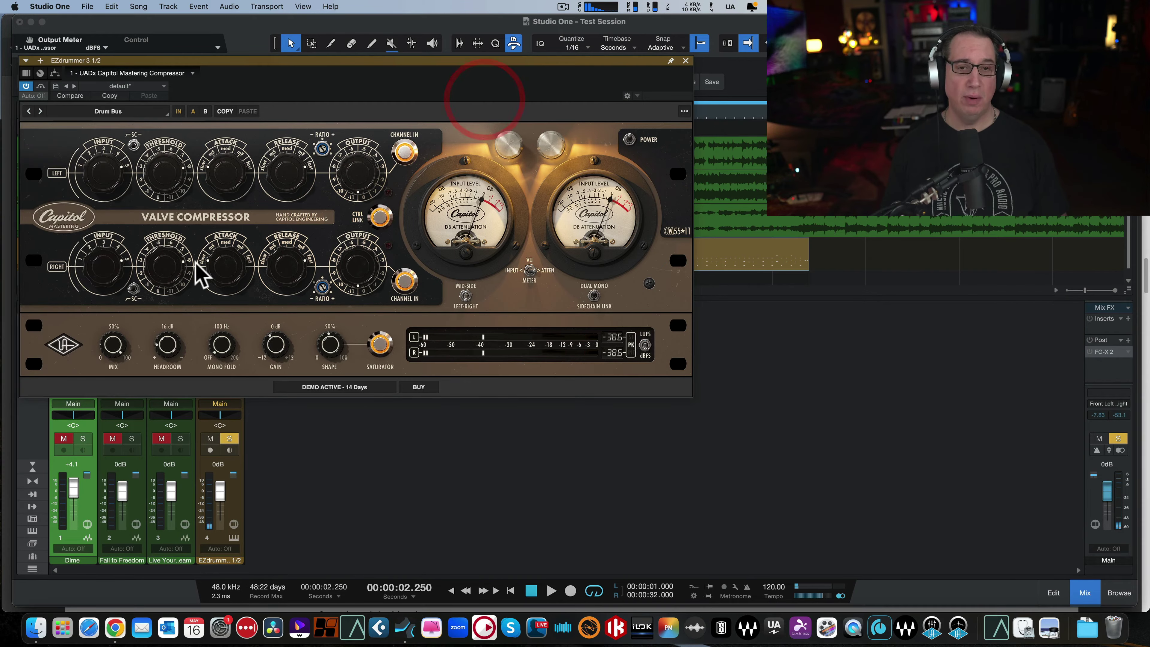
pyautogui.press('space')
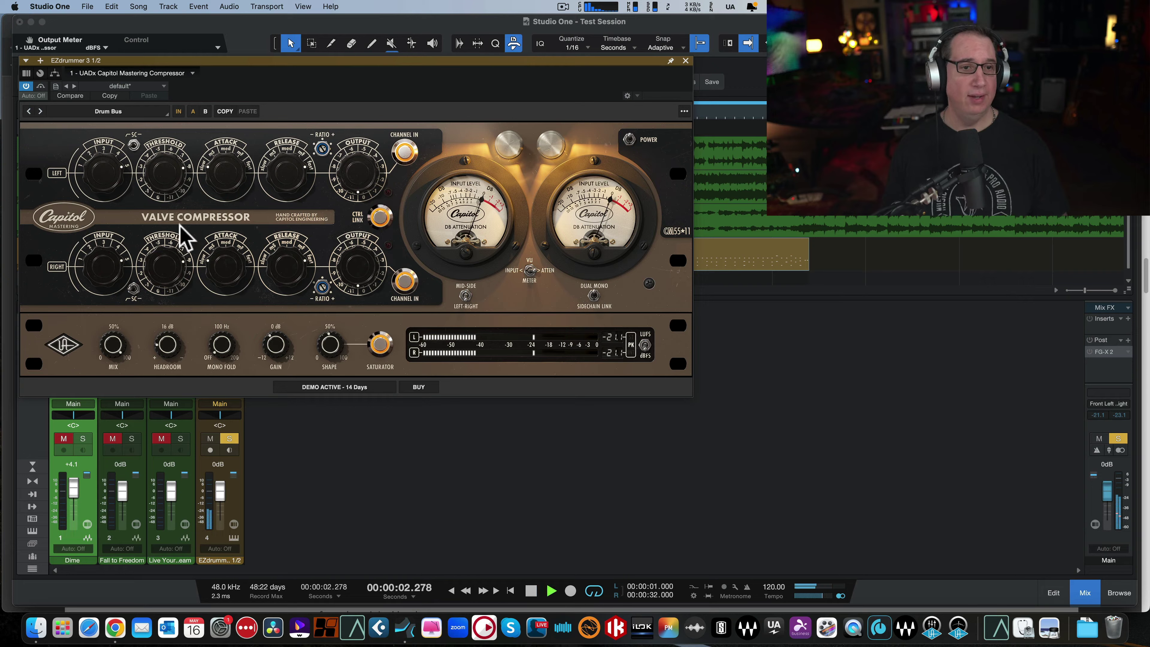
# Set the linked Threshold to -11 dB and compare the playing drums with the compressor powered off and on.
pyautogui.click(64, 347)
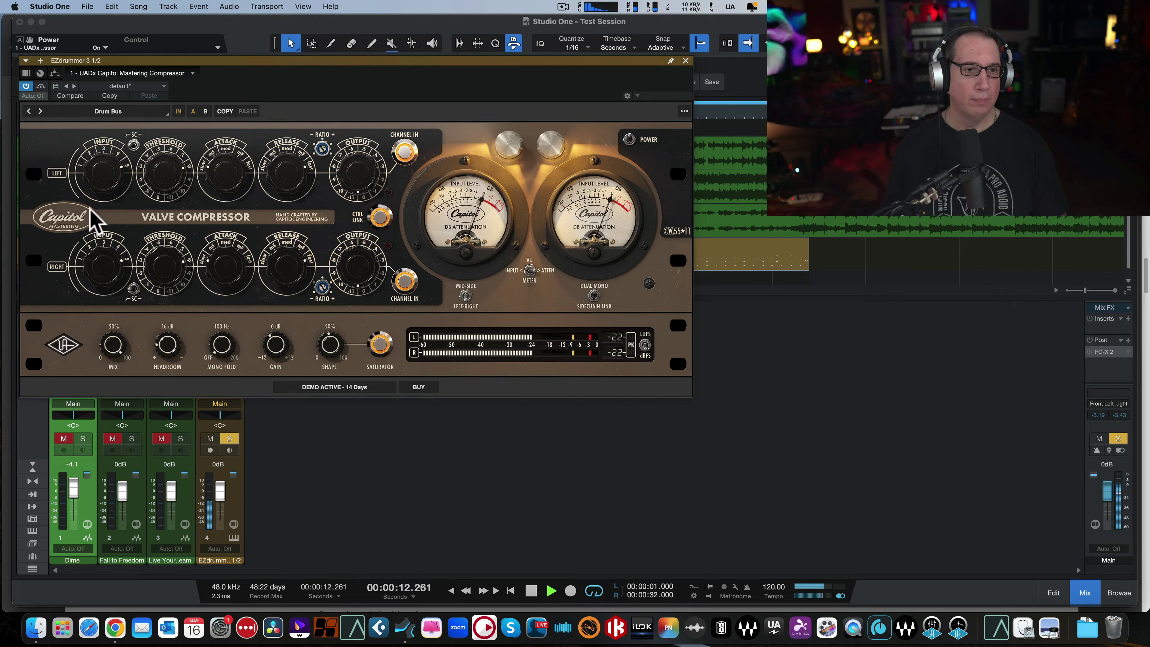
pyautogui.moveTo(165, 172); pyautogui.dragTo(171, 143)
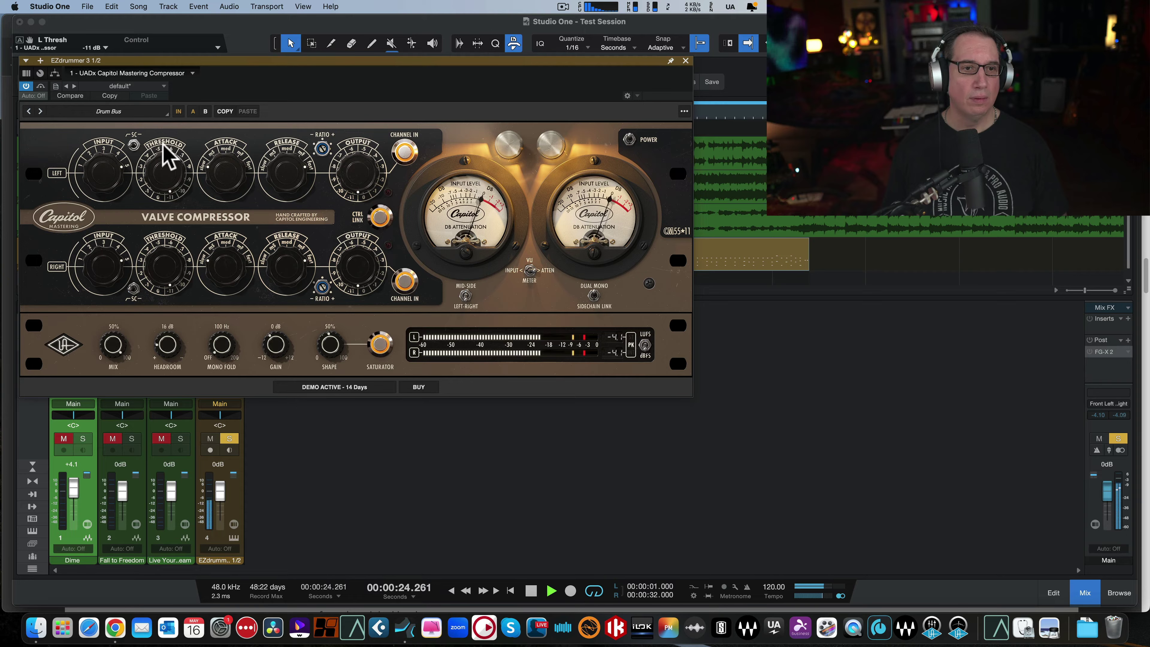
pyautogui.click(59, 348)
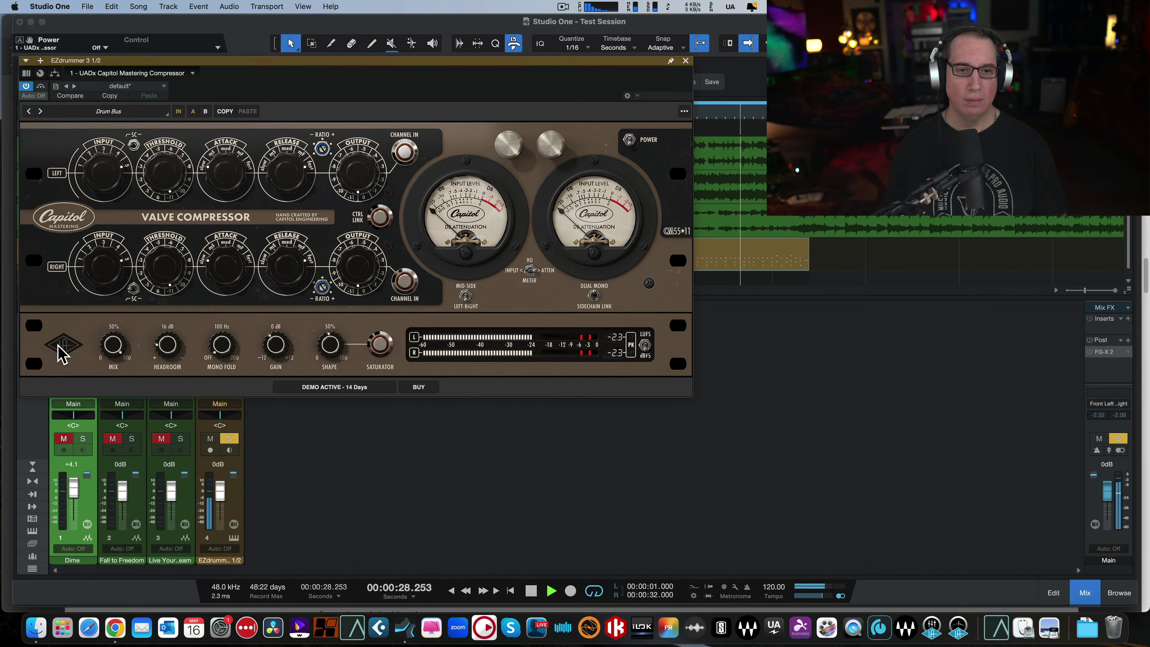
pyautogui.click(62, 349)
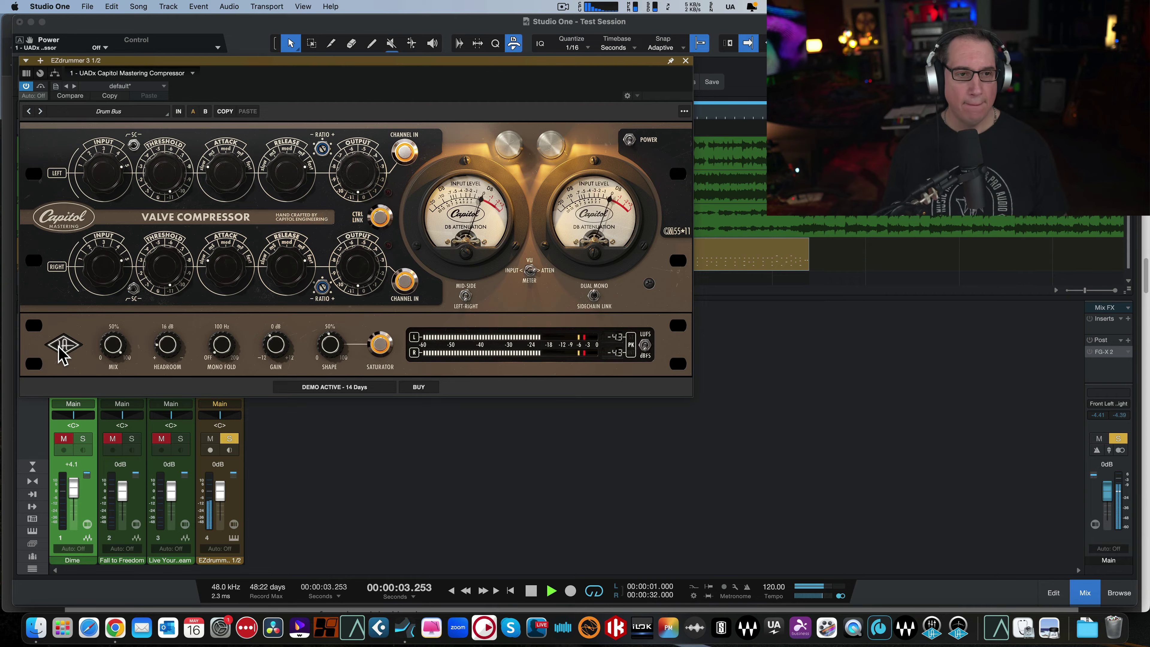
pyautogui.click(62, 349)
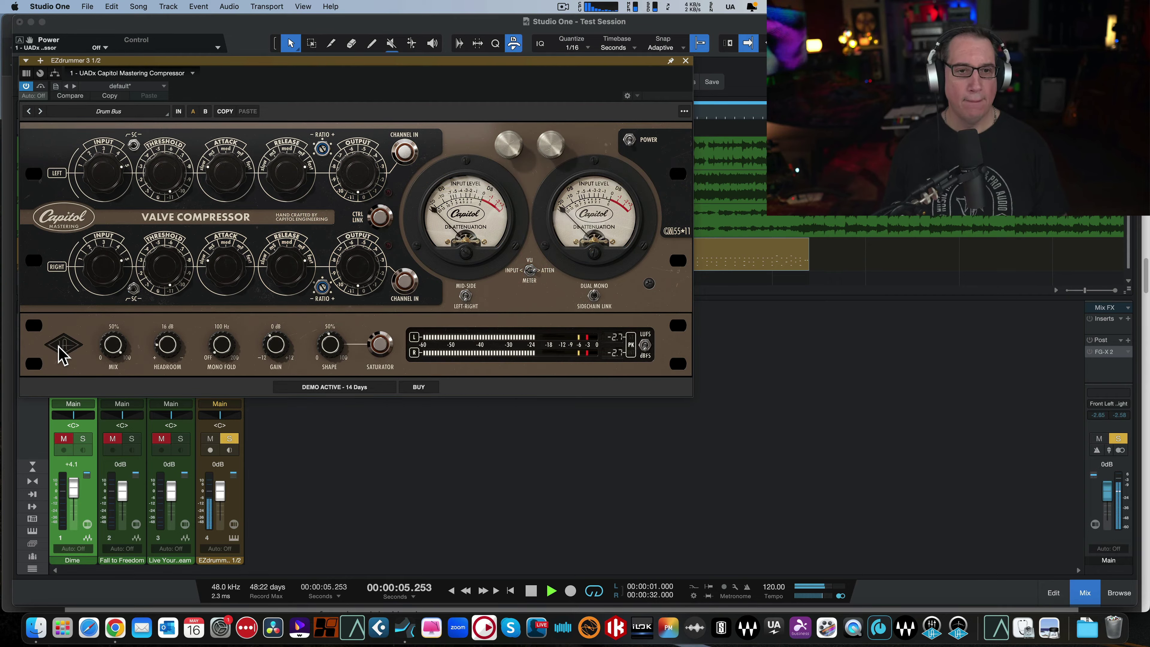
pyautogui.click(60, 348)
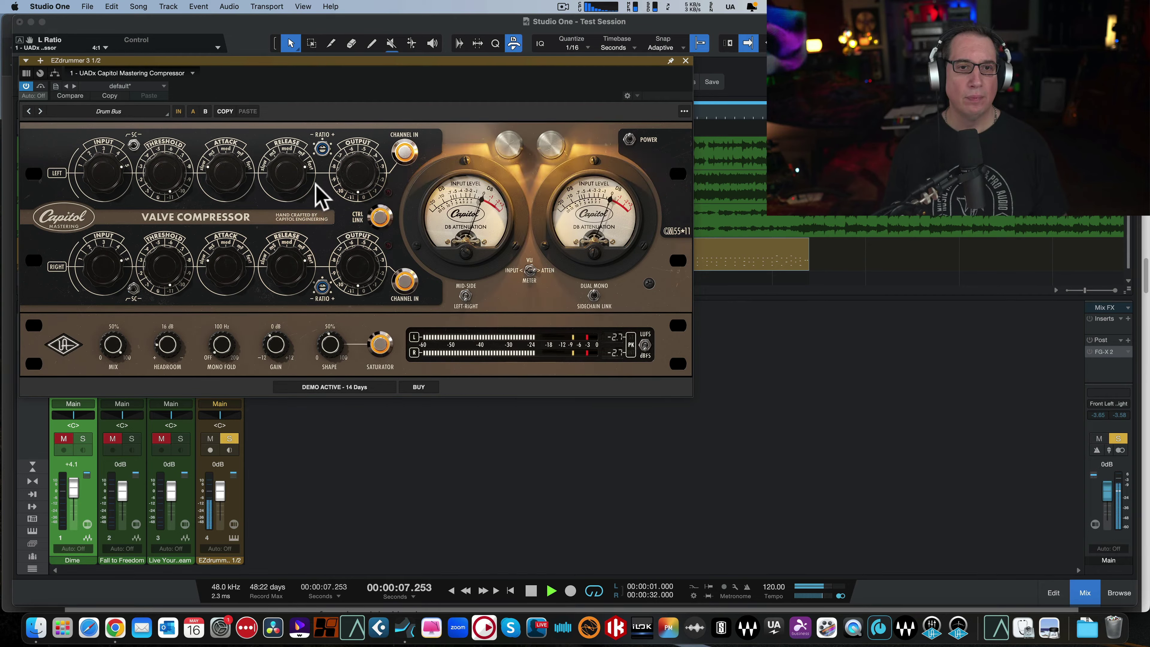
# Set the linked Ratio to 3:1 and compare the playing drums with the compressor powered off and on.
pyautogui.moveTo(316, 185); pyautogui.dragTo(313, 193)
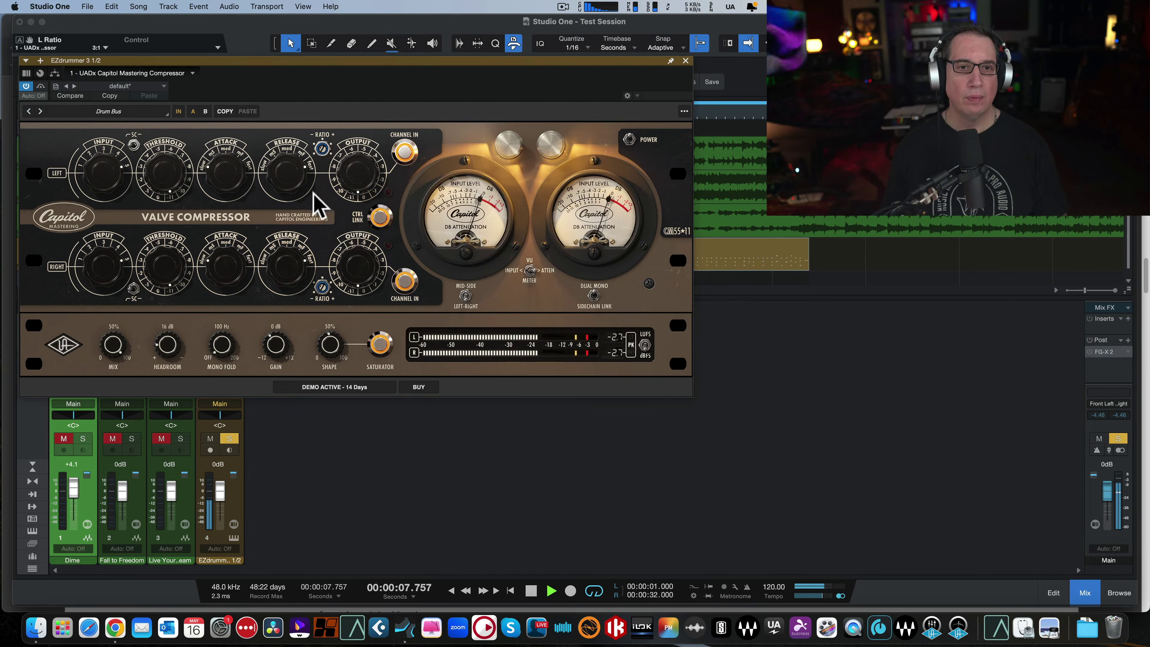
pyautogui.click(62, 348)
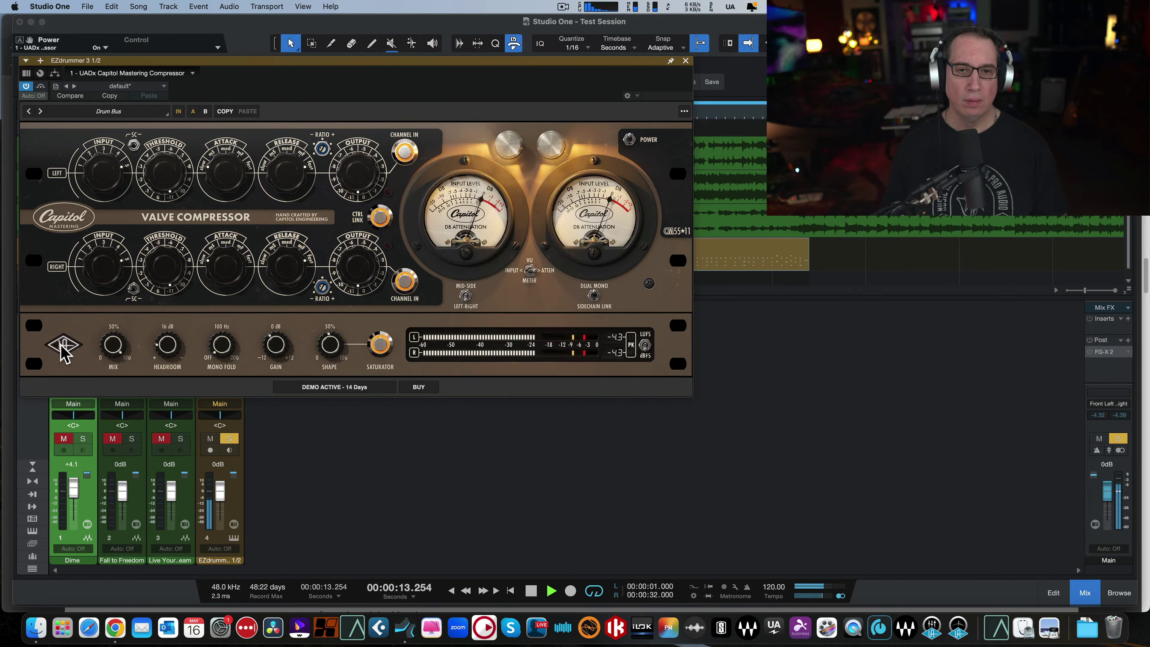
pyautogui.press('space')
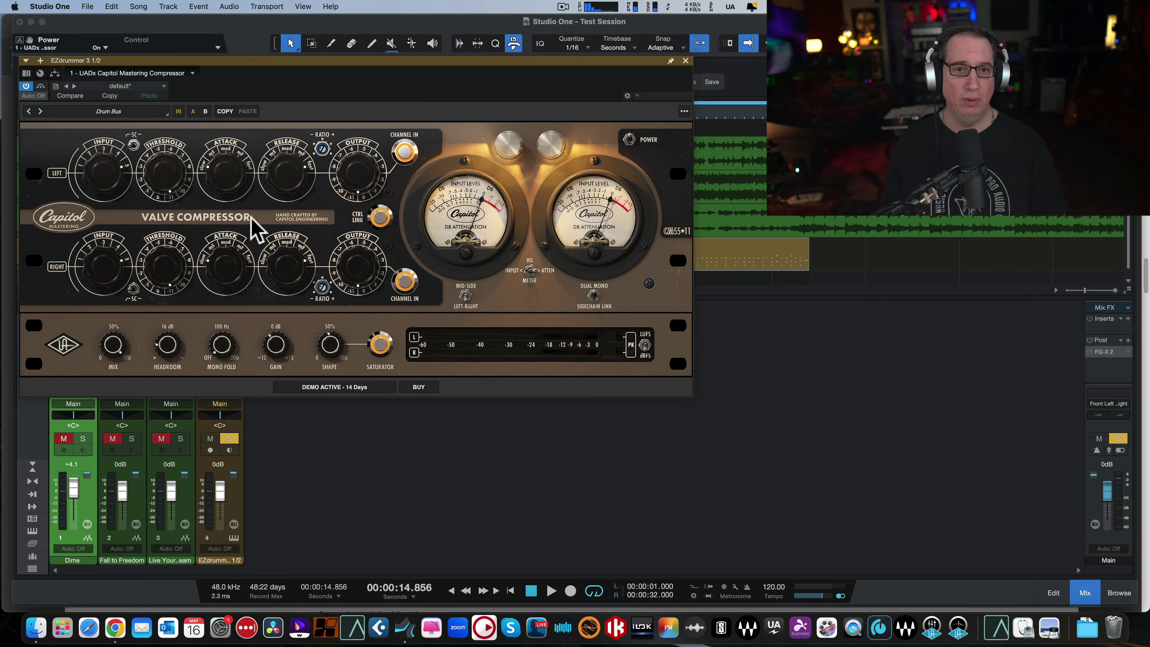
pyautogui.press('space')
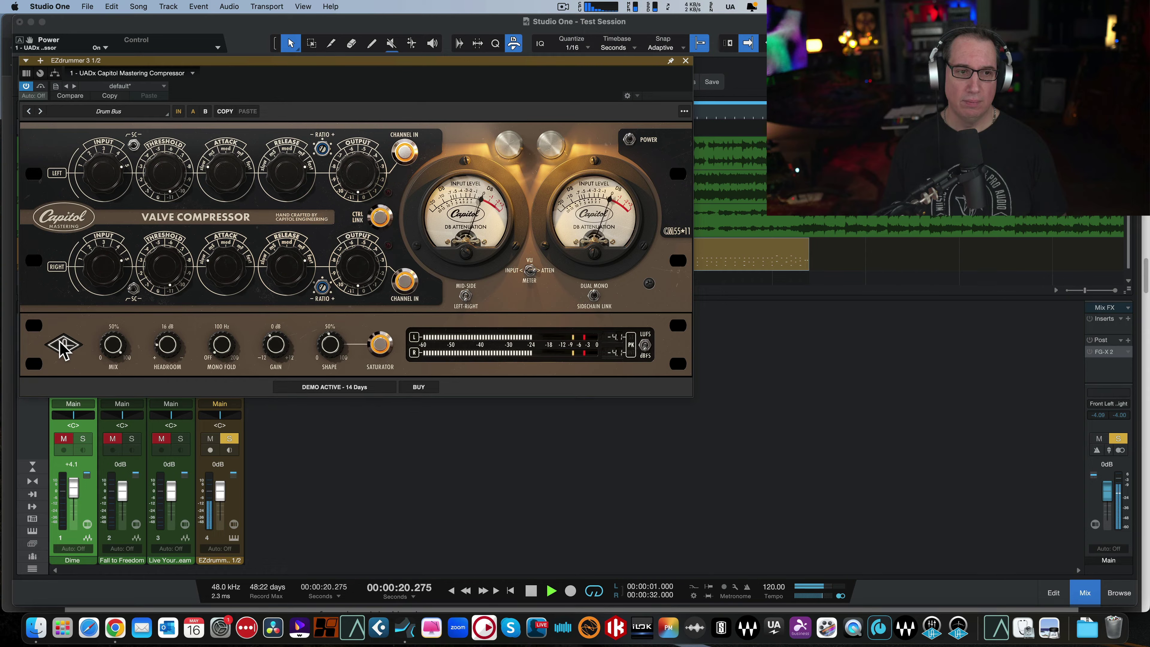
pyautogui.click(60, 345)
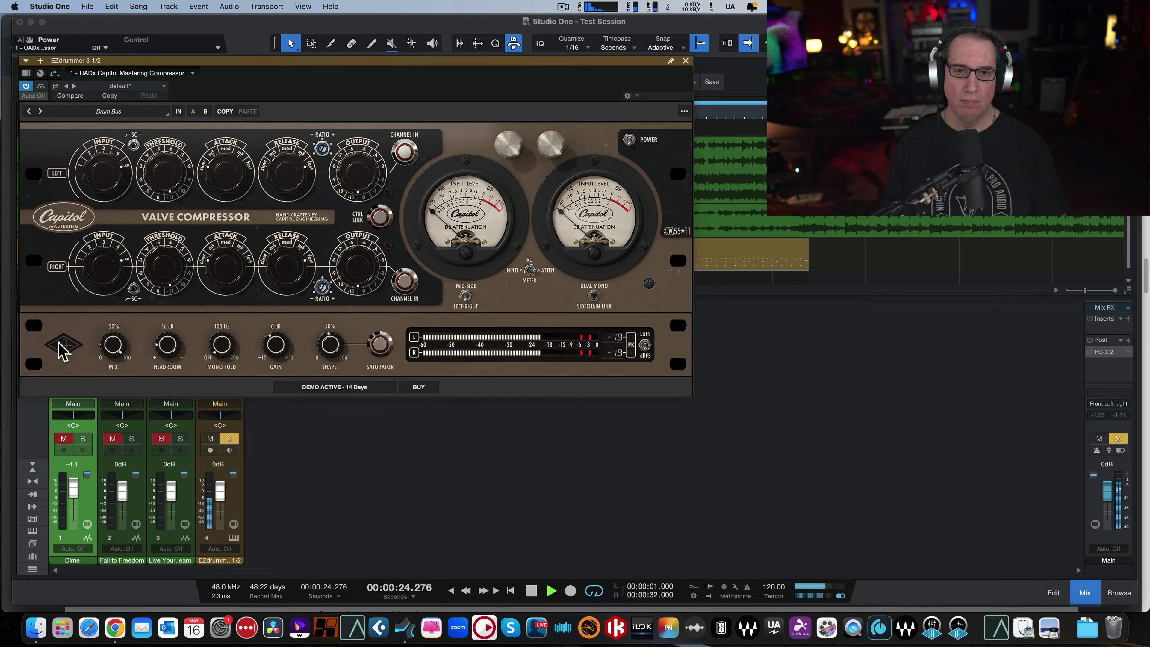
pyautogui.click(61, 346)
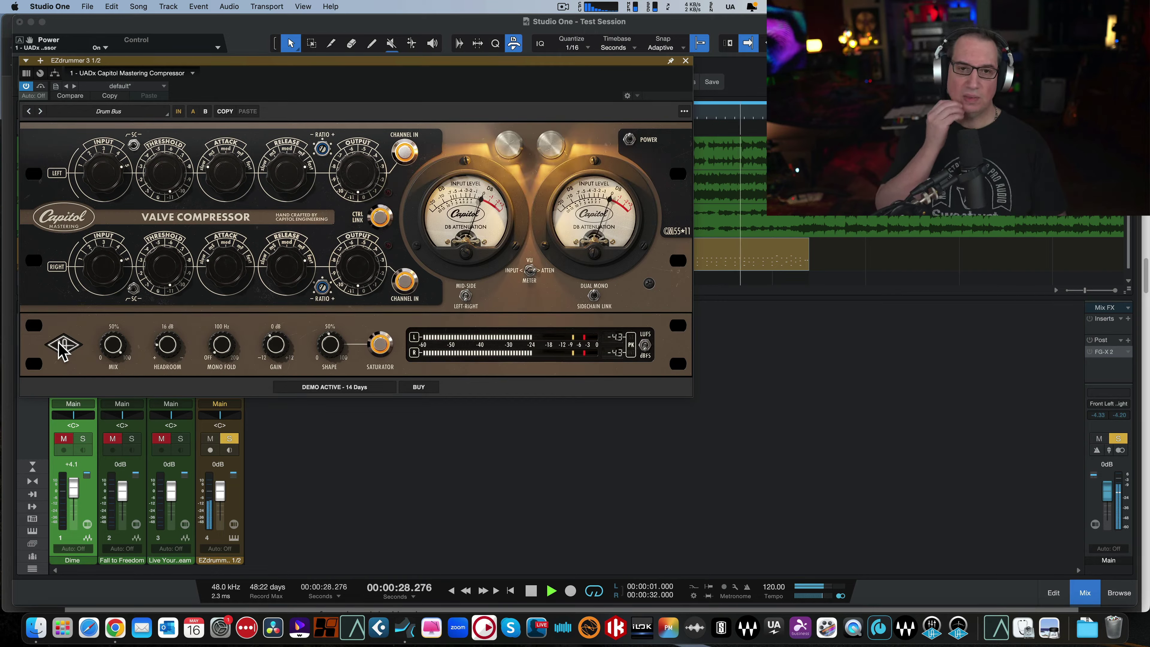
# Load the Drum Buss Sizzle preset and audition it on the playing drums with the compressor powered off and on.
pyautogui.click(119, 113)
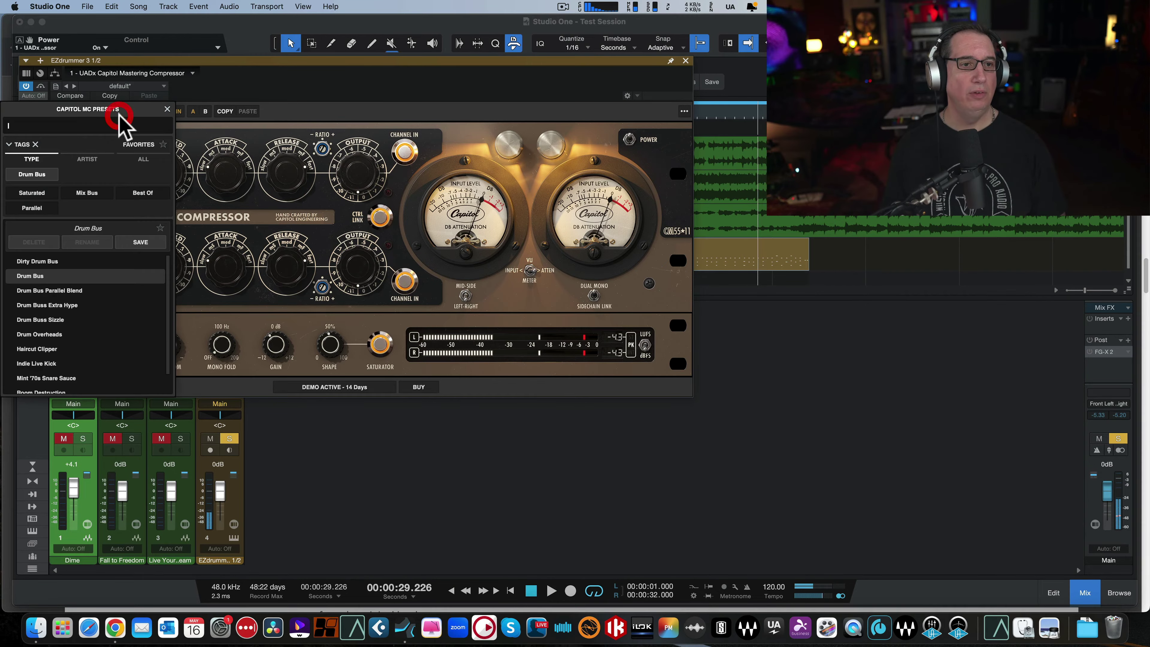
pyautogui.click(40, 321)
pyautogui.press('space')
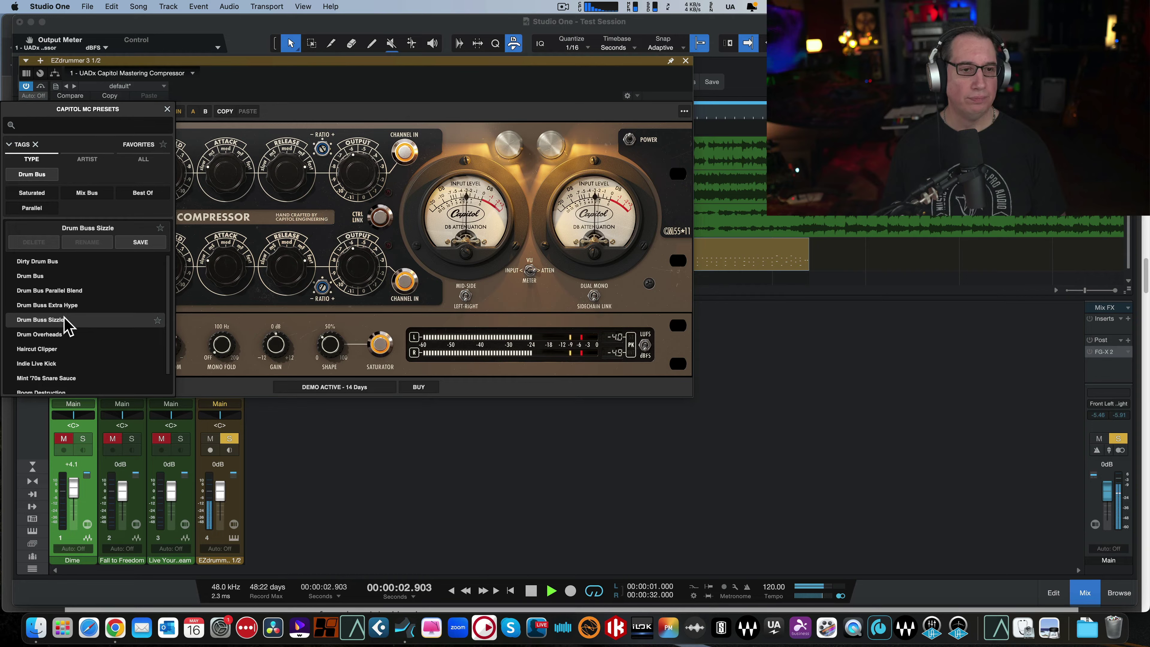
pyautogui.click(342, 80)
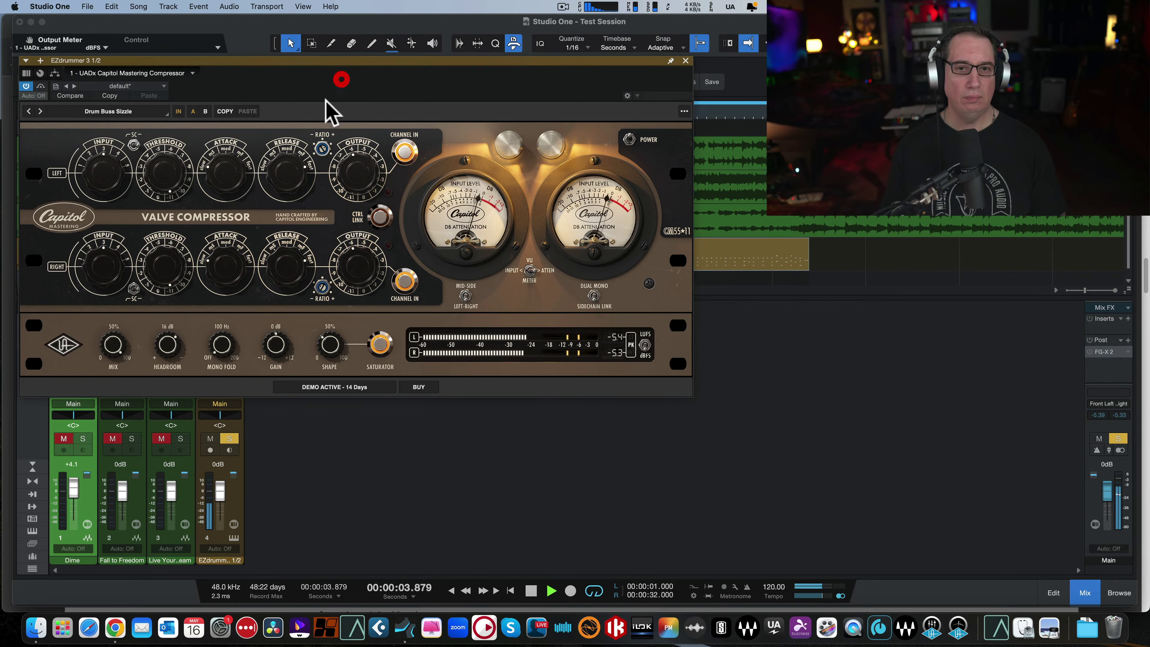
pyautogui.click(64, 349)
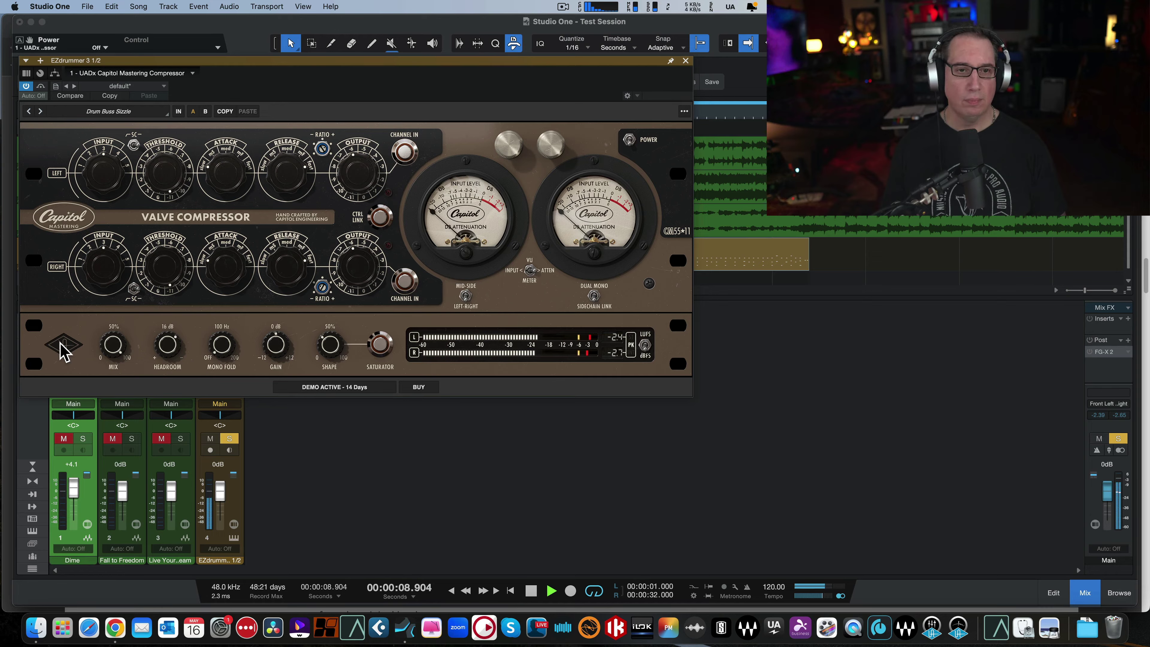
pyautogui.click(63, 349)
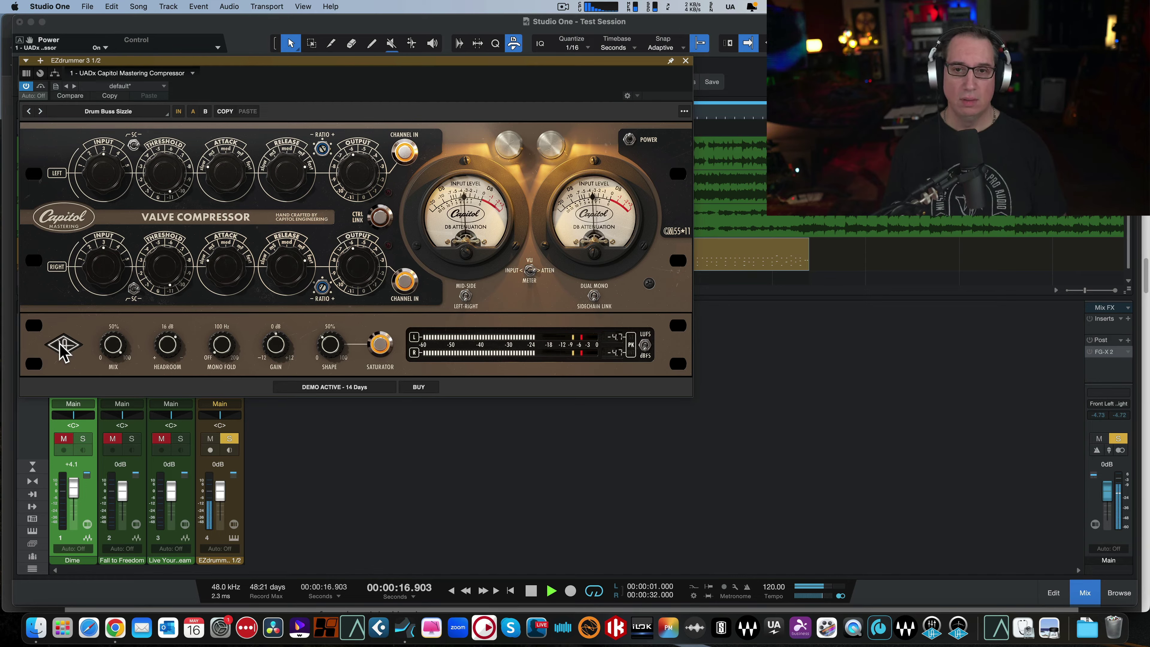
pyautogui.click(64, 349)
pyautogui.click(63, 349)
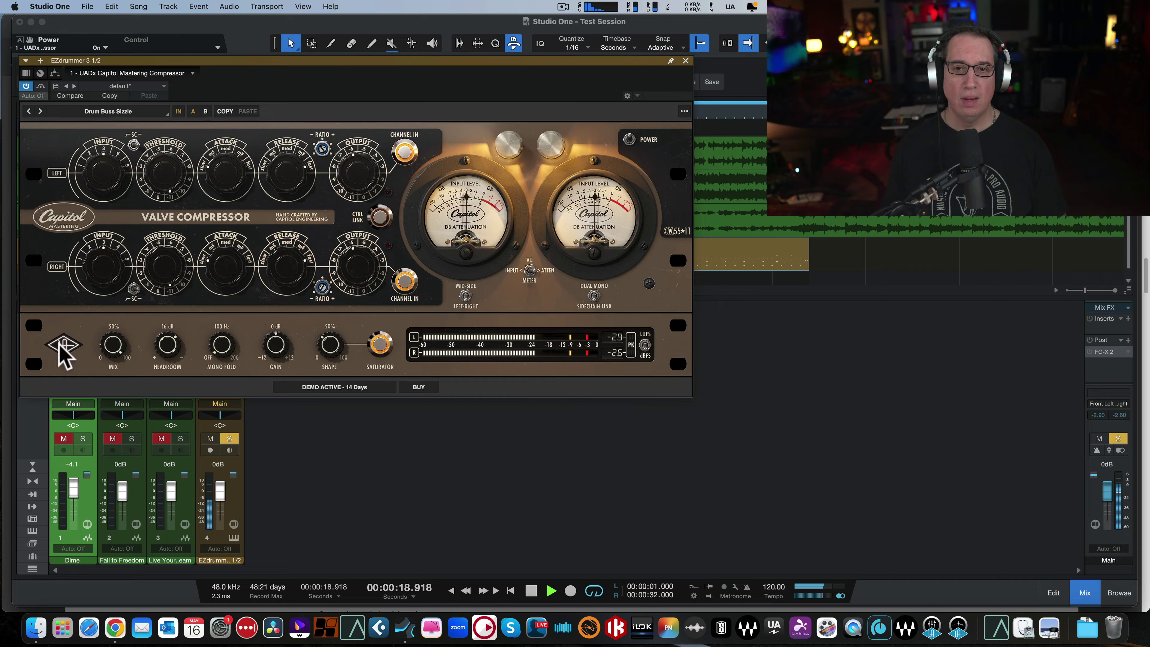
# Set the saturator Shape to 25% and the left channel's Ratio to 4:1, comparing the drums with the compressor off and on.
pyautogui.moveTo(329, 354); pyautogui.dragTo(329, 351)
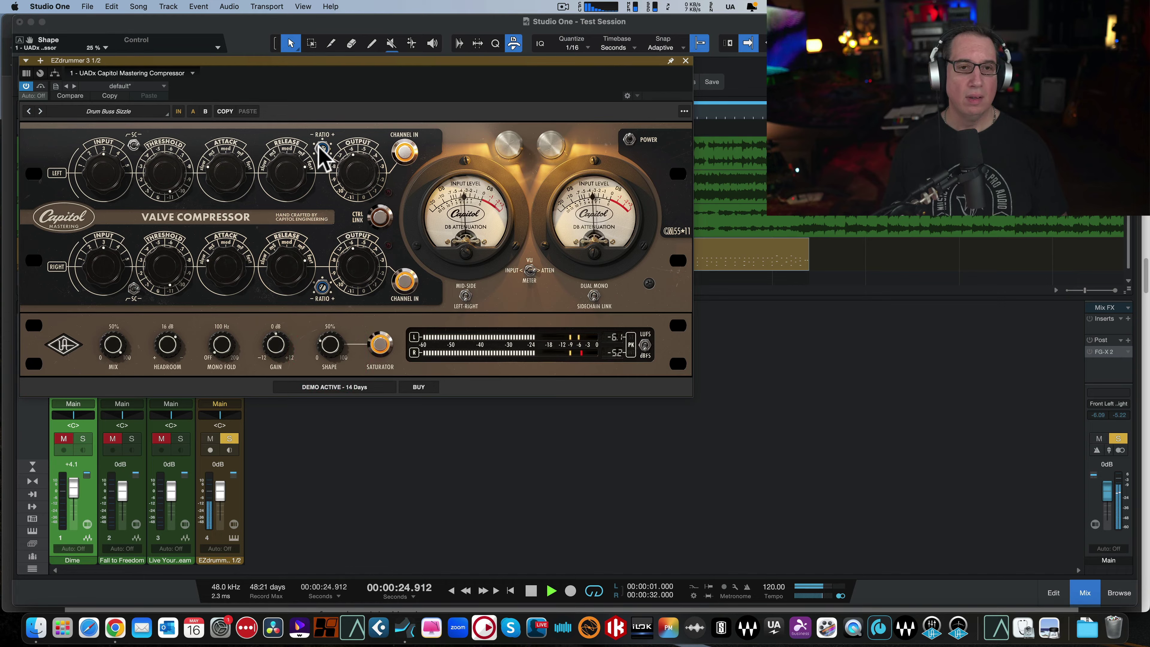
pyautogui.moveTo(319, 148); pyautogui.dragTo(311, 165)
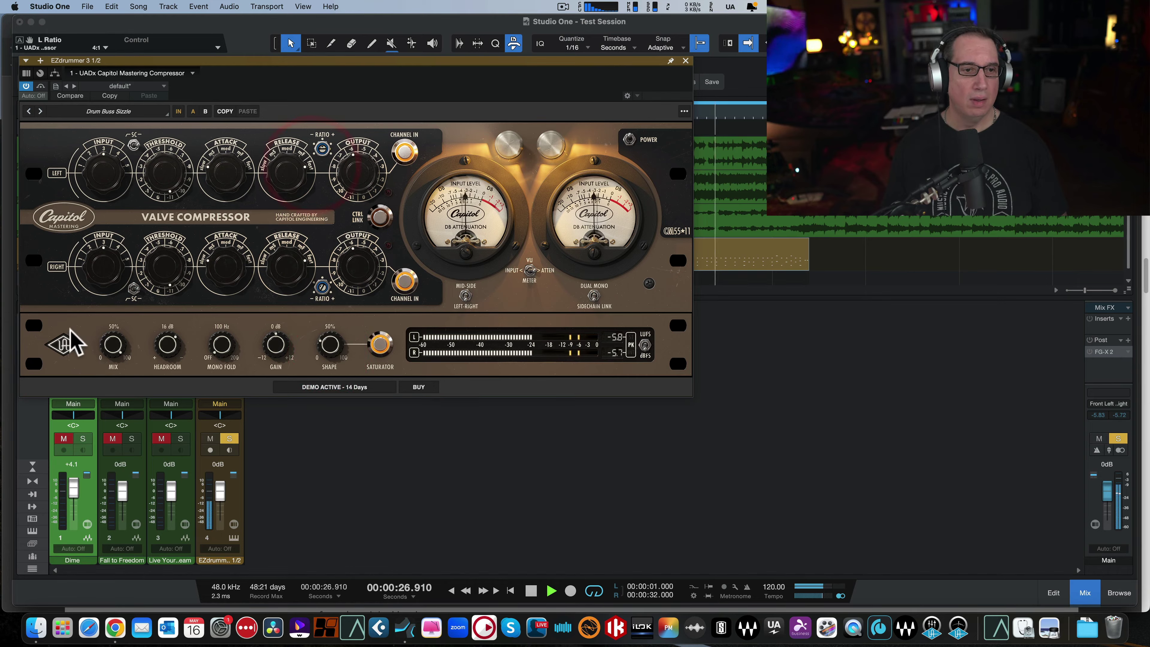
pyautogui.click(64, 344)
pyautogui.click(60, 346)
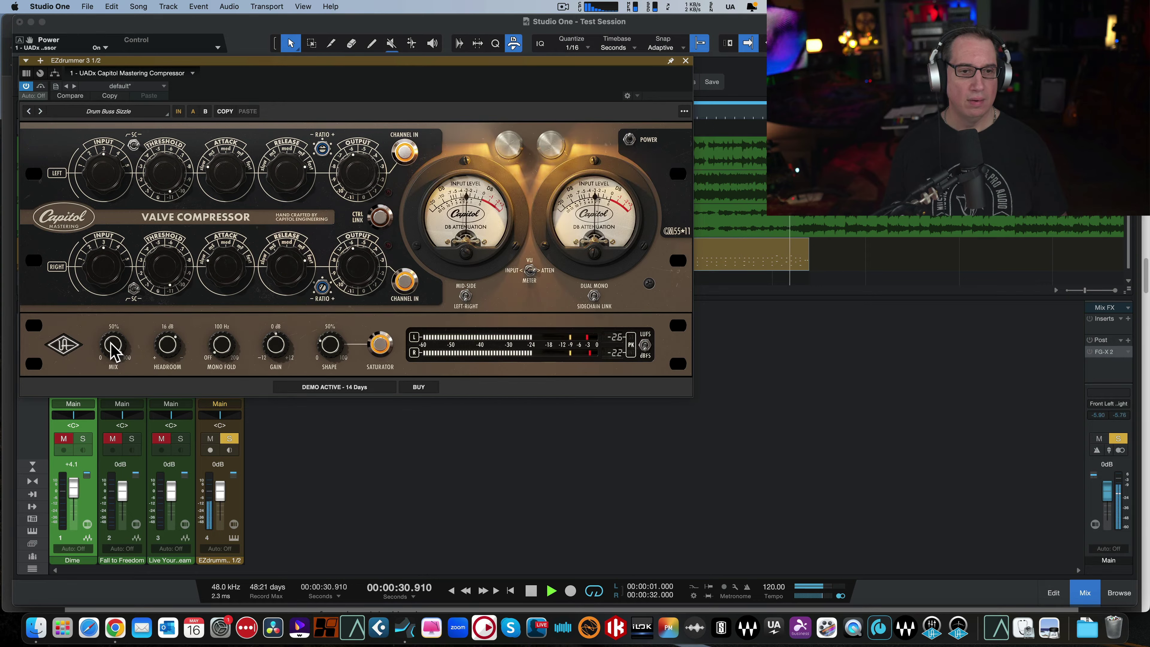
# Load the Snare Detail preset and audition it on the playing drums with the compressor powered off and on.
pyautogui.click(99, 113)
pyautogui.scroll(-2, 28, 326)
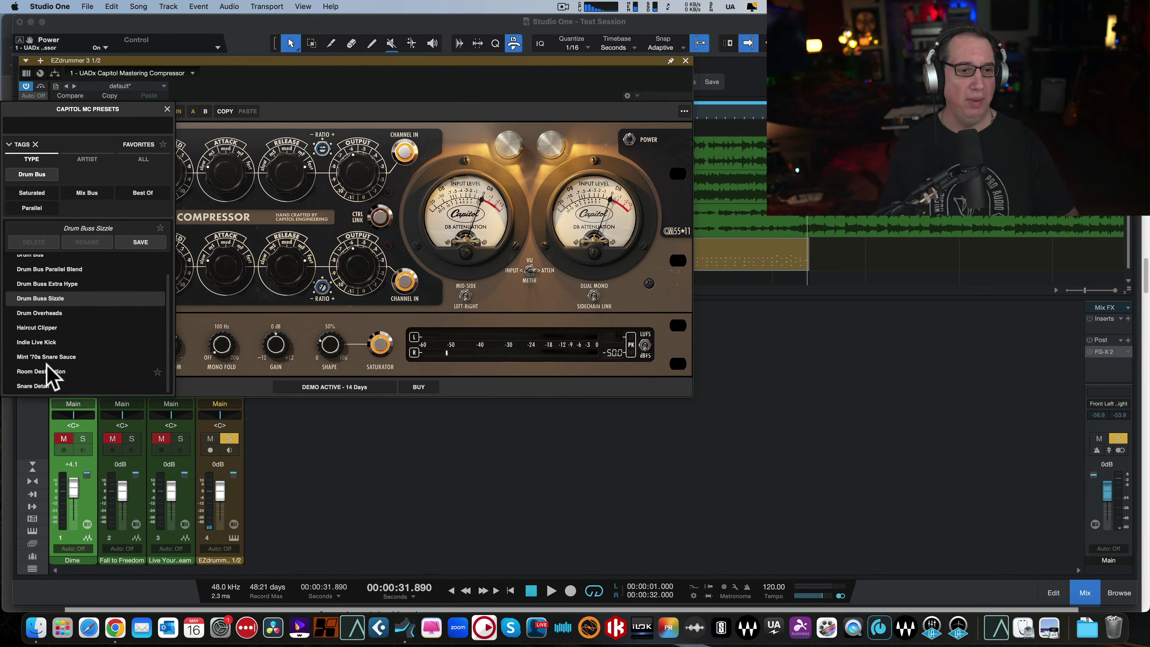
pyautogui.click(37, 386)
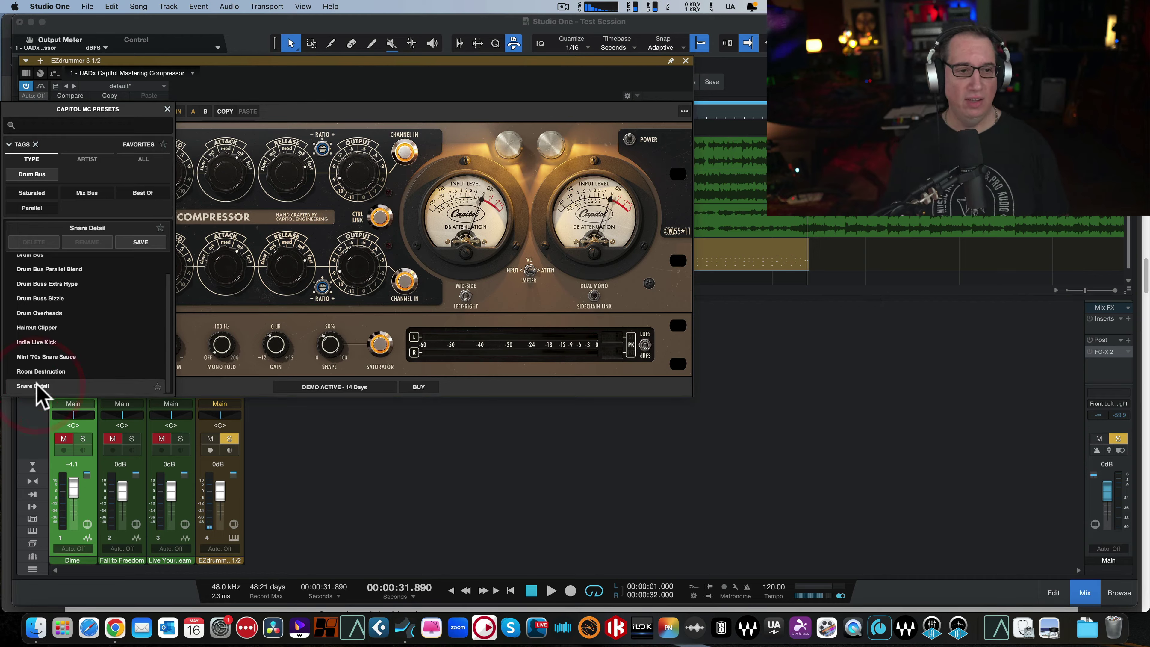
pyautogui.press('space')
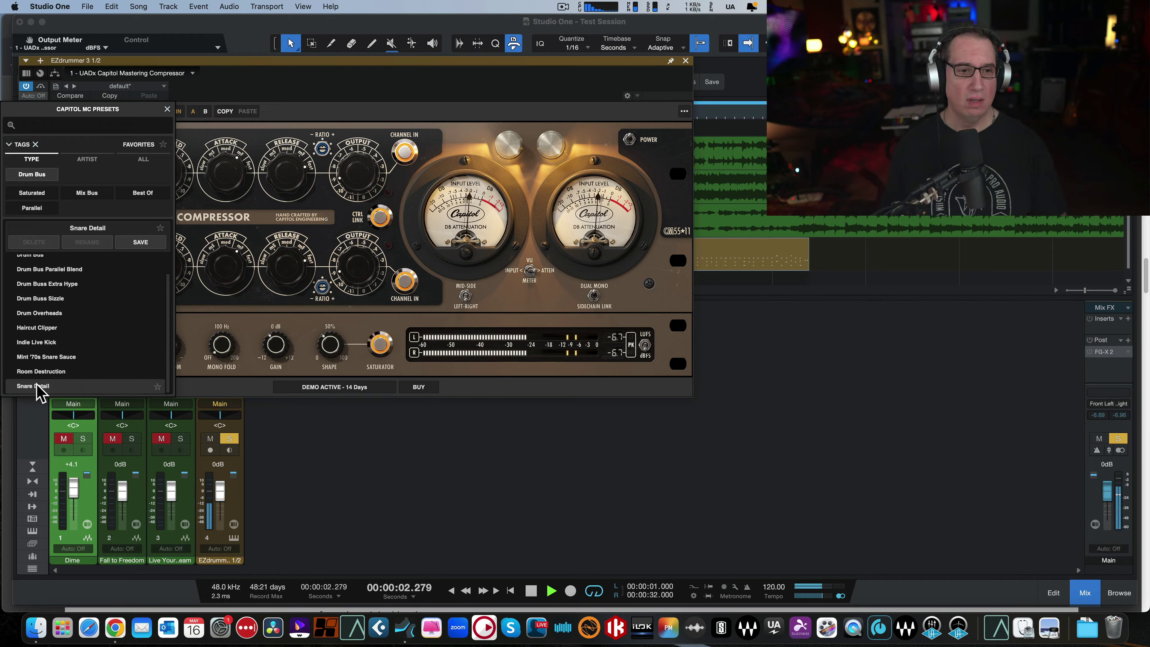
pyautogui.click(198, 326)
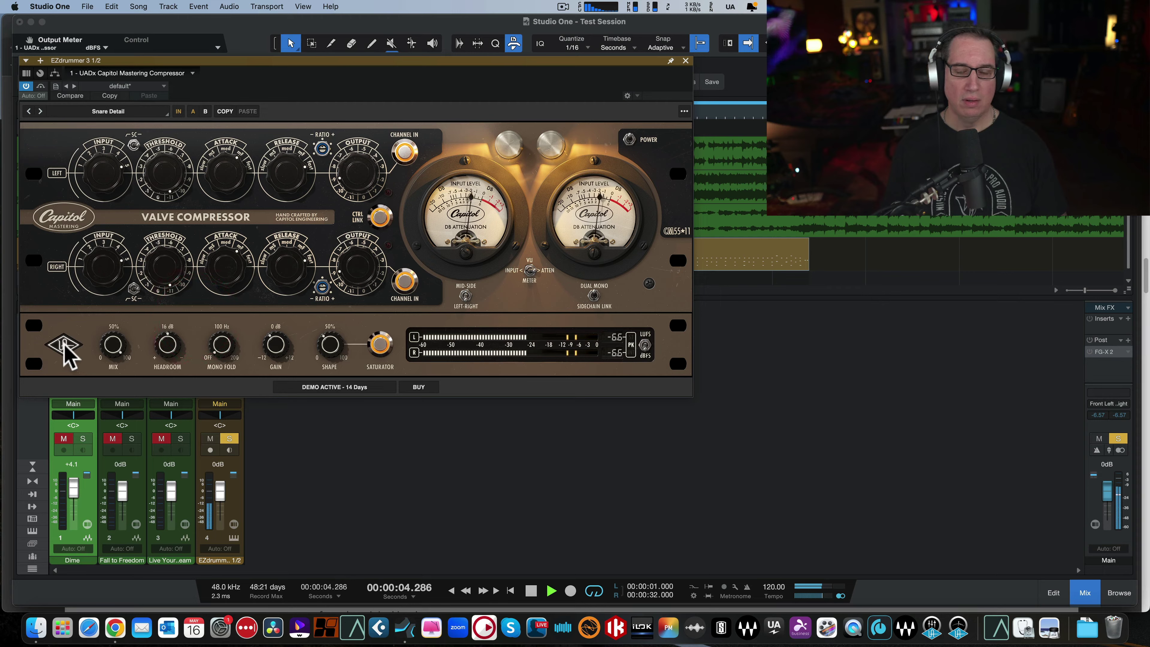
pyautogui.press('F1')
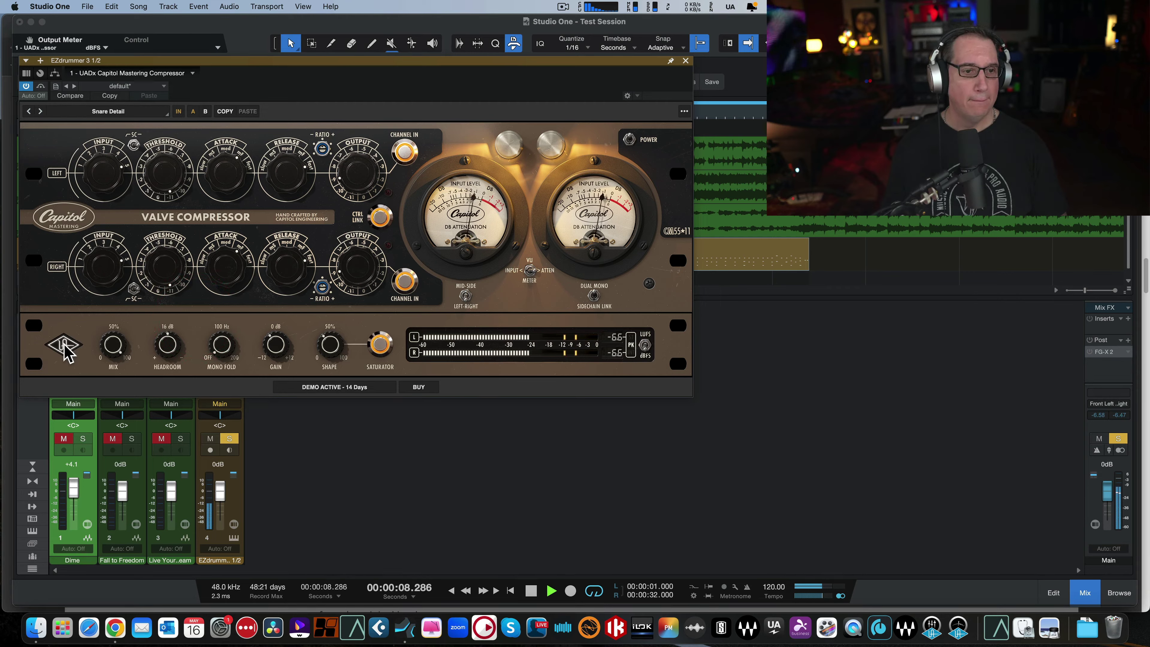
pyautogui.click(64, 346)
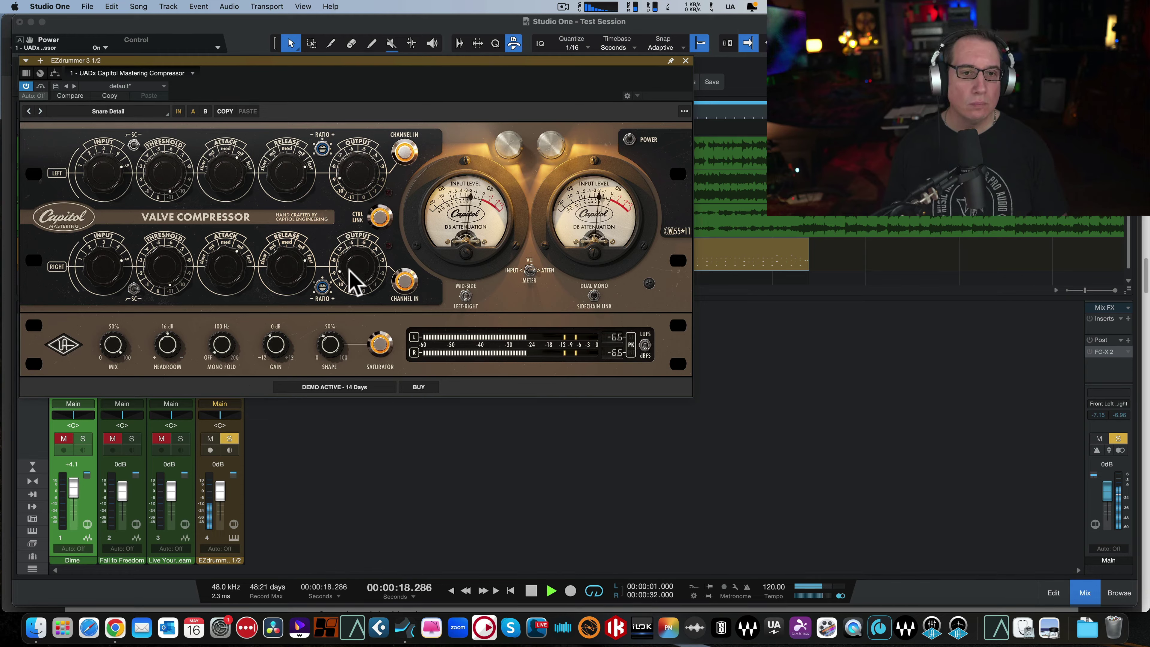
# Set the linked Output to -9.5 dB, compare the drums with the compressor off and on, and stop playback.
pyautogui.moveTo(353, 281); pyautogui.dragTo(352, 288)
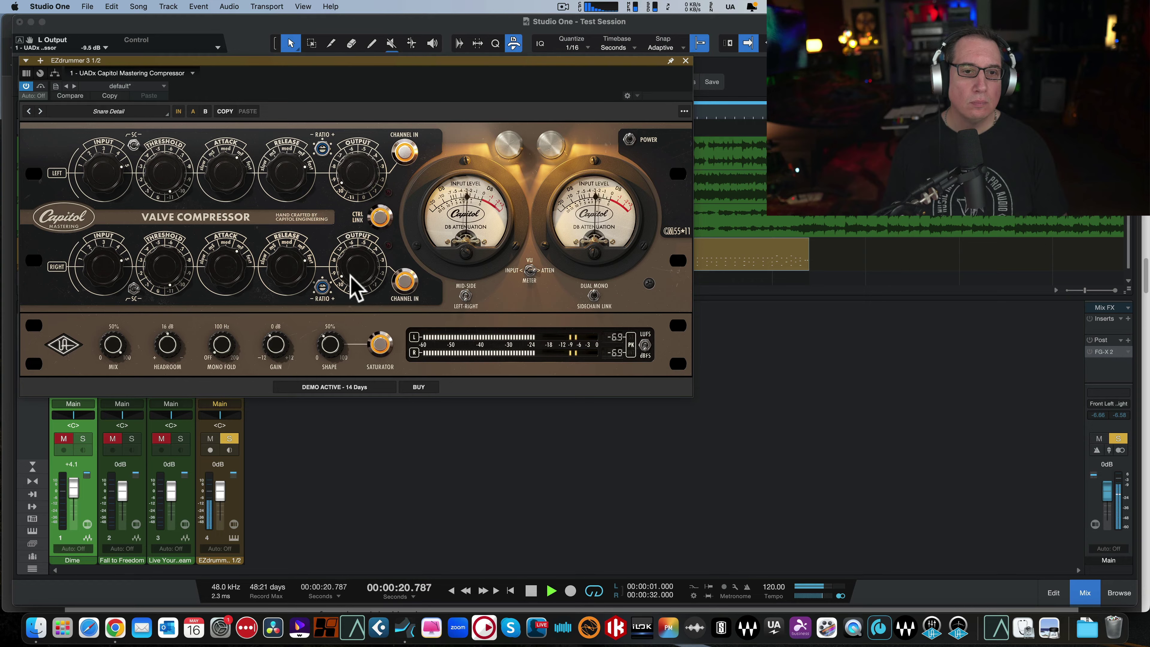
pyautogui.click(70, 347)
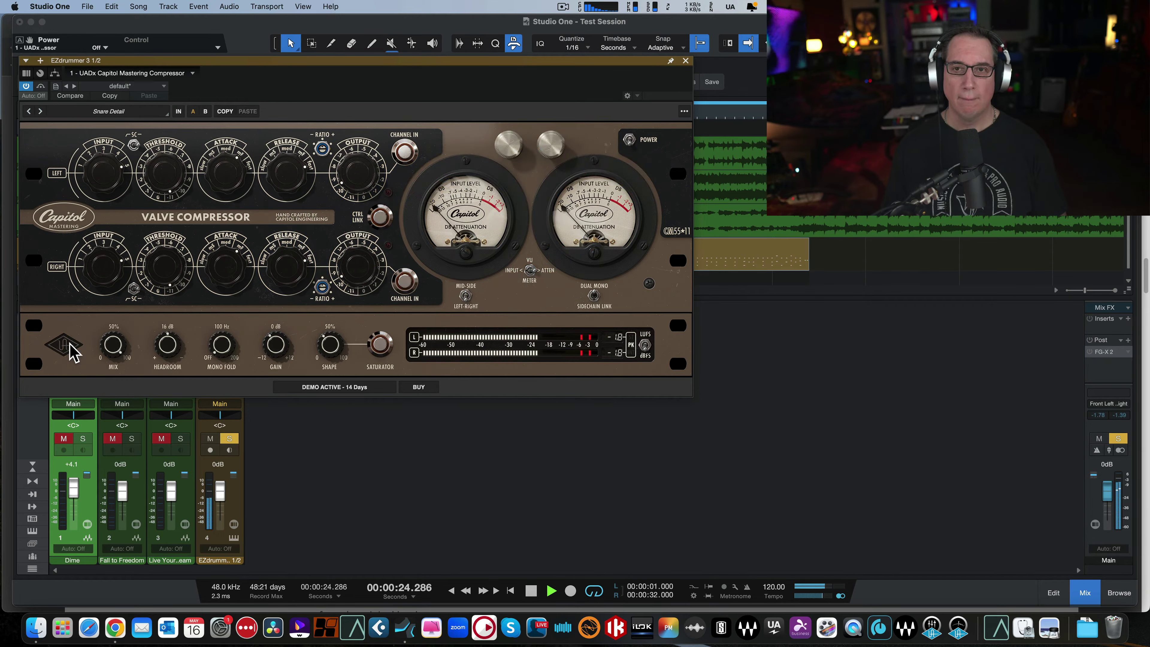
pyautogui.click(70, 348)
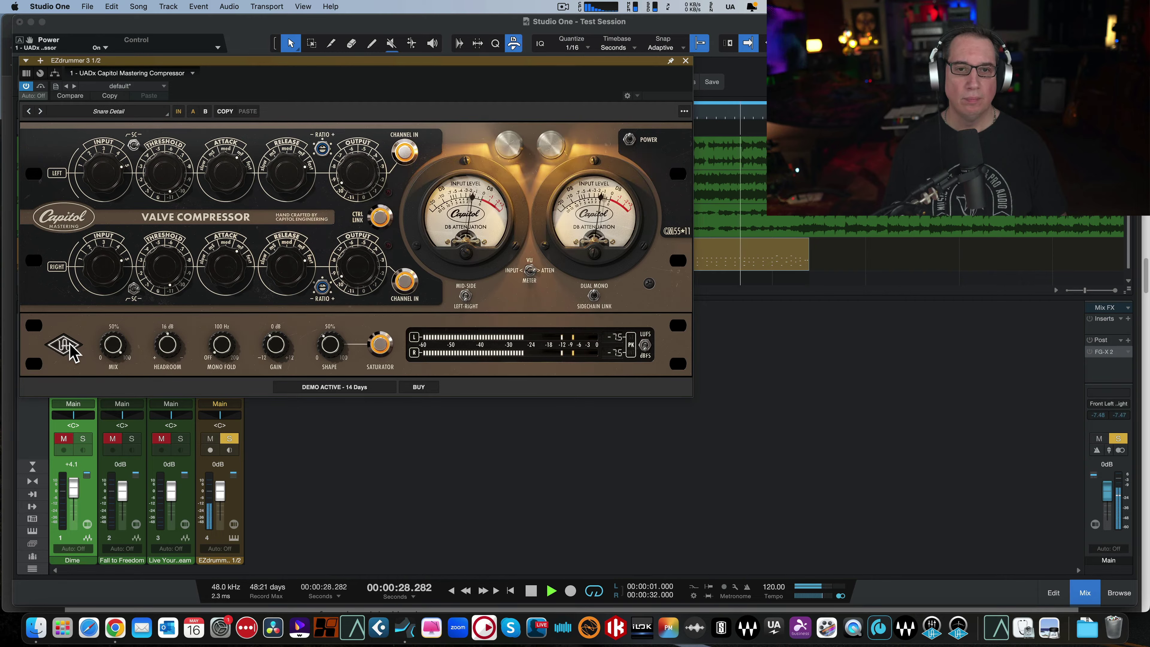
pyautogui.press('space')
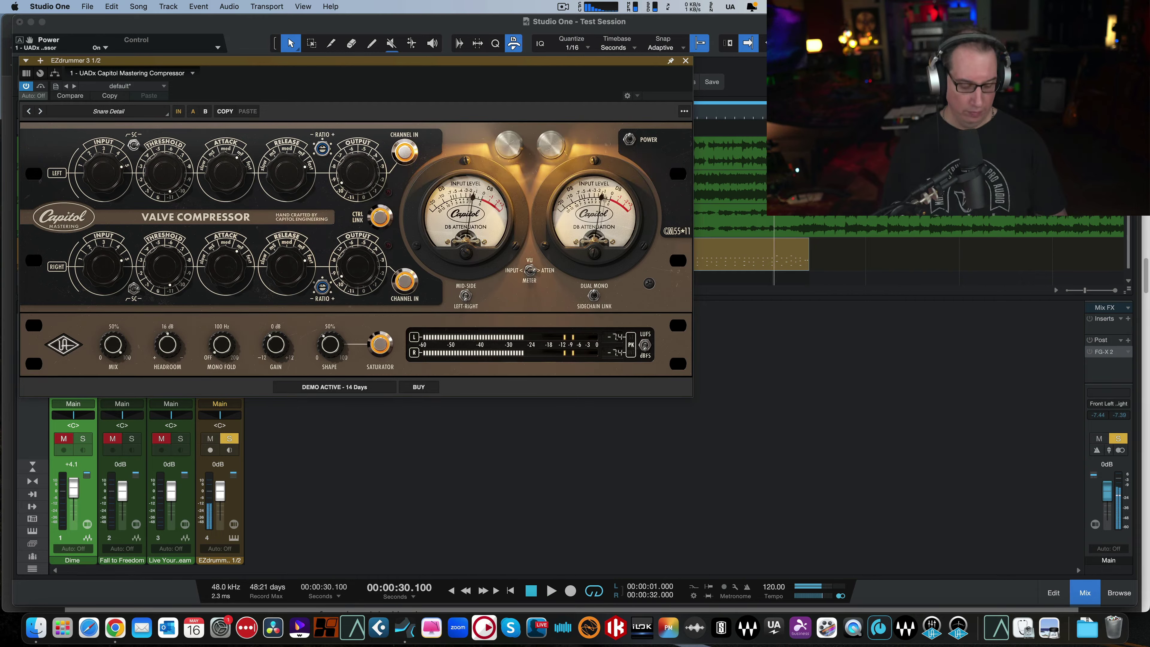
pyautogui.click(106, 112)
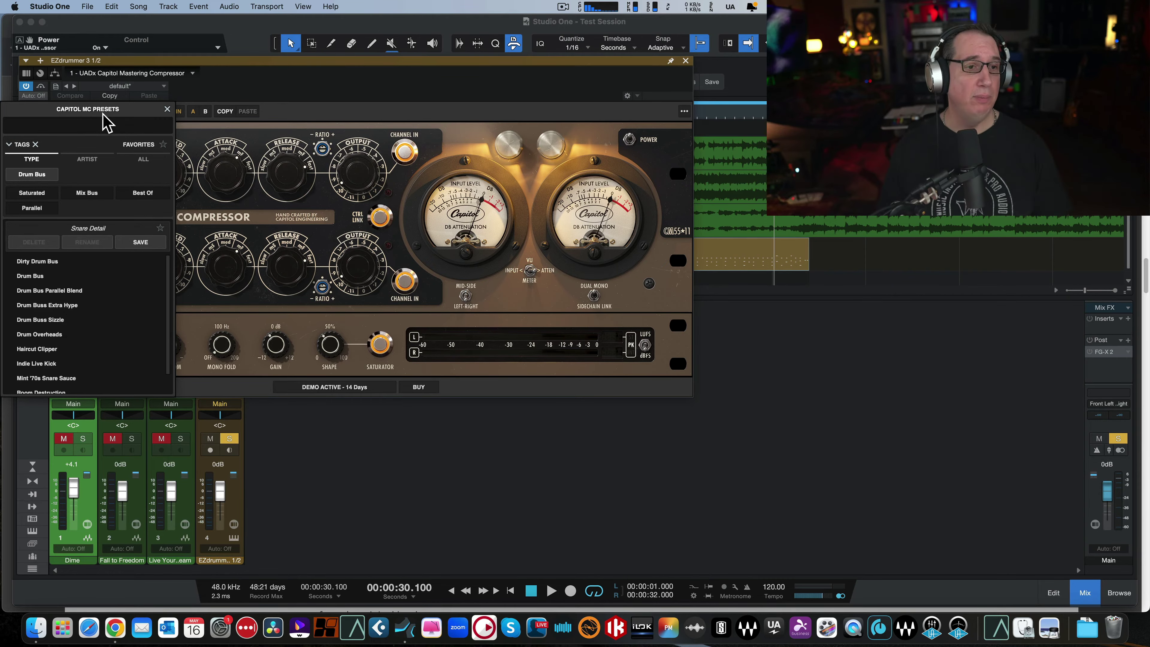
pyautogui.click(109, 126)
pyautogui.click(264, 84)
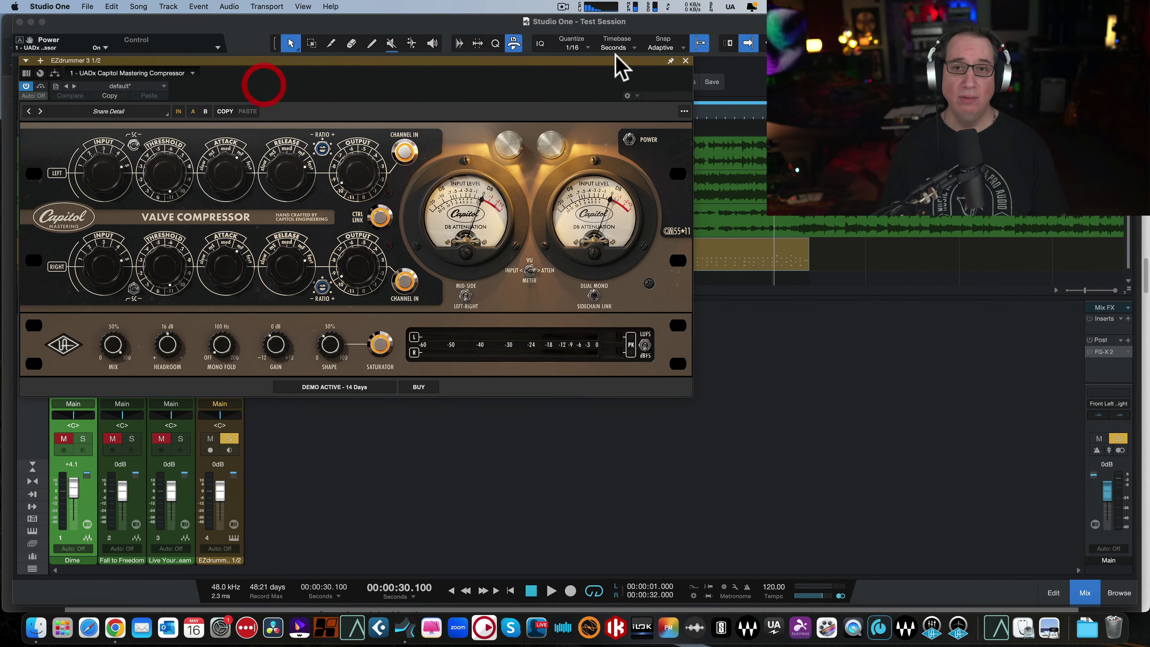
# Close the drum compressor and switch the solo from EZdrummer to the Dime track, with the playhead at the song start.
pyautogui.click(684, 61)
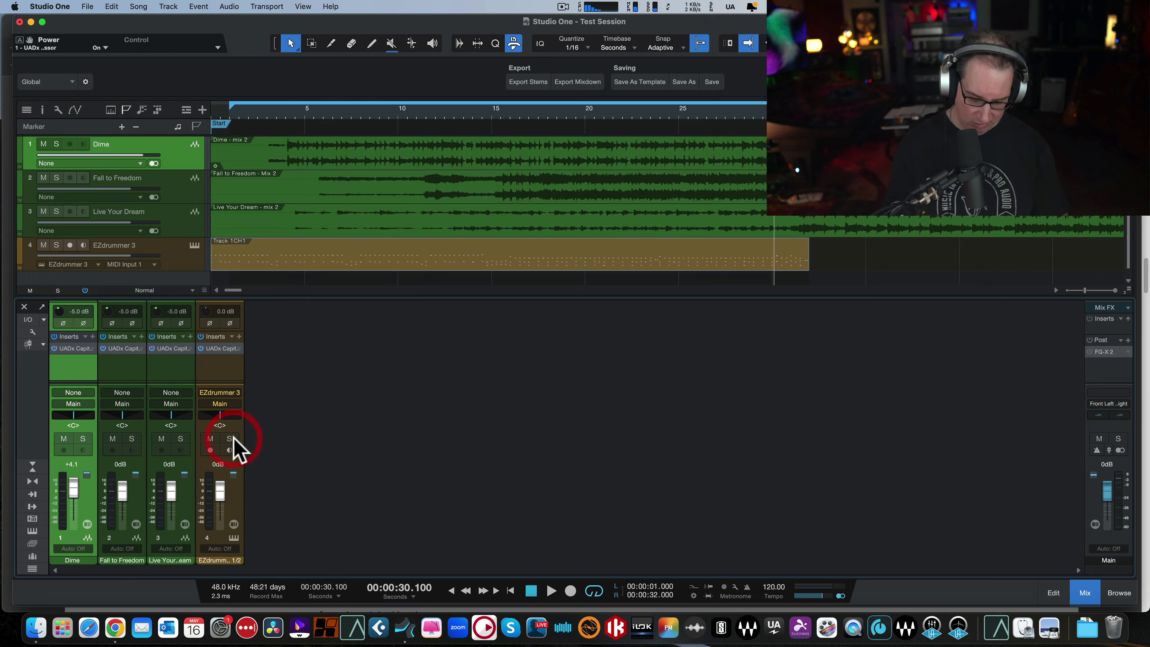
pyautogui.press(',')
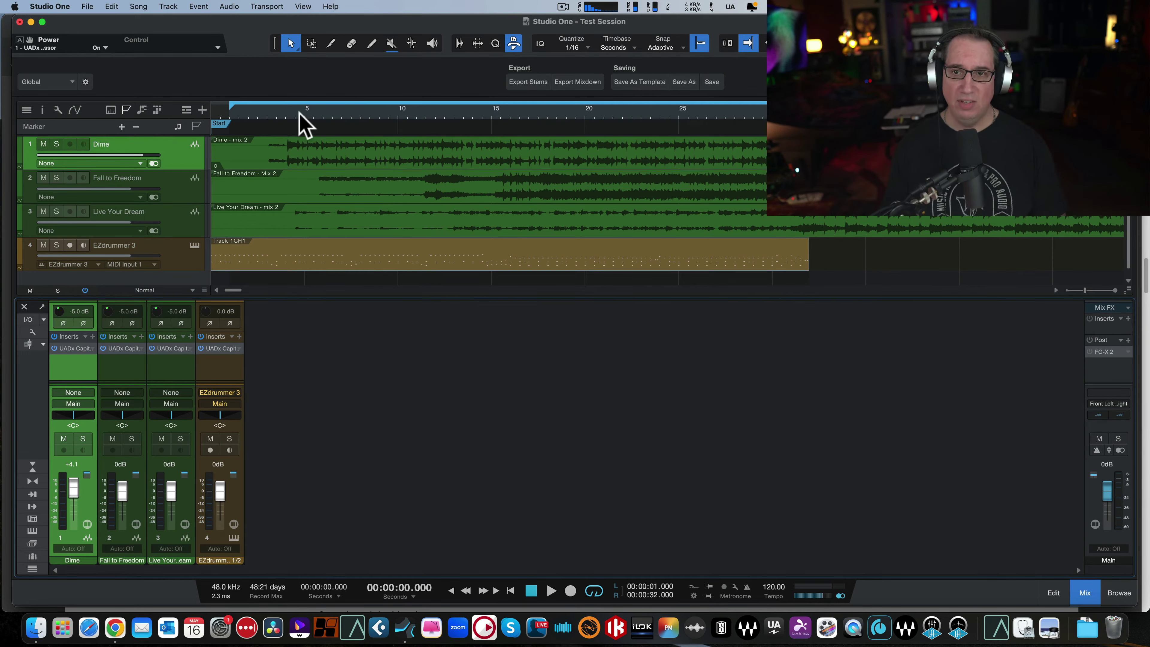
pyautogui.scroll(-3, 300, 122)
pyautogui.click(156, 144)
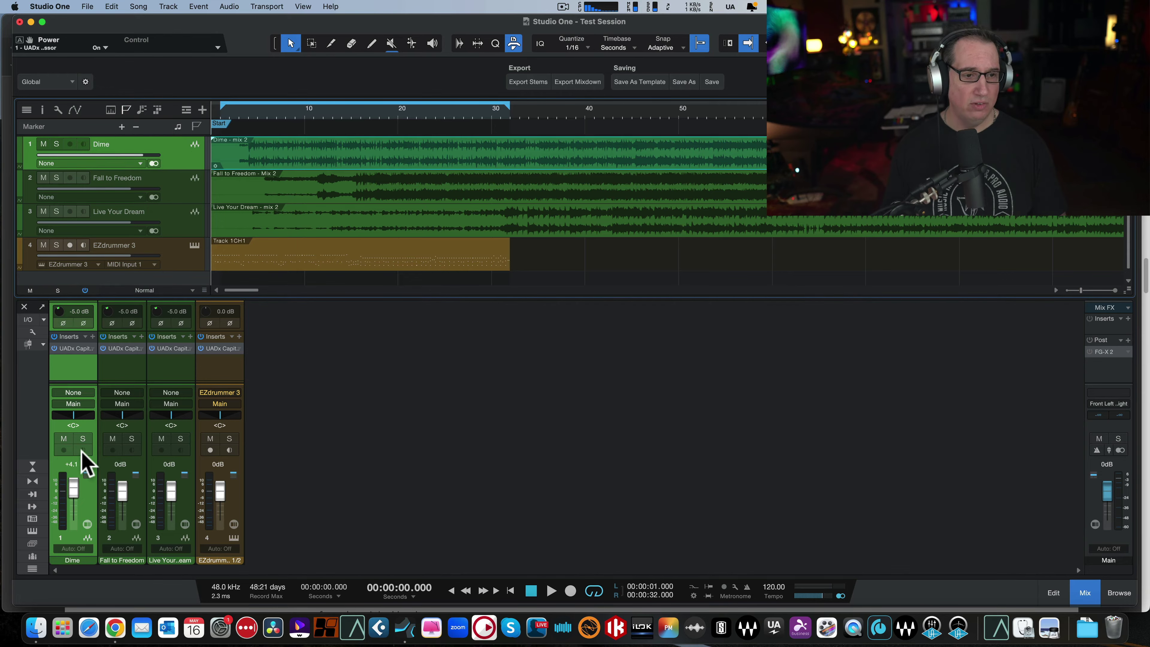
pyautogui.click(83, 440)
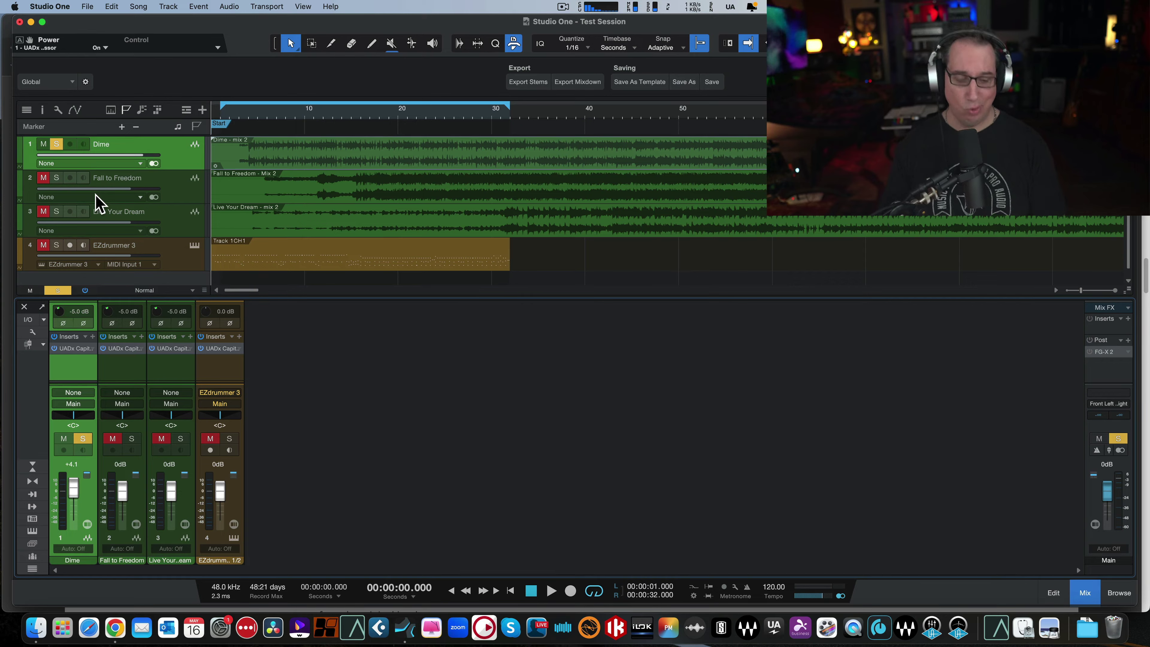
pyautogui.press('w')
pyautogui.press('w')
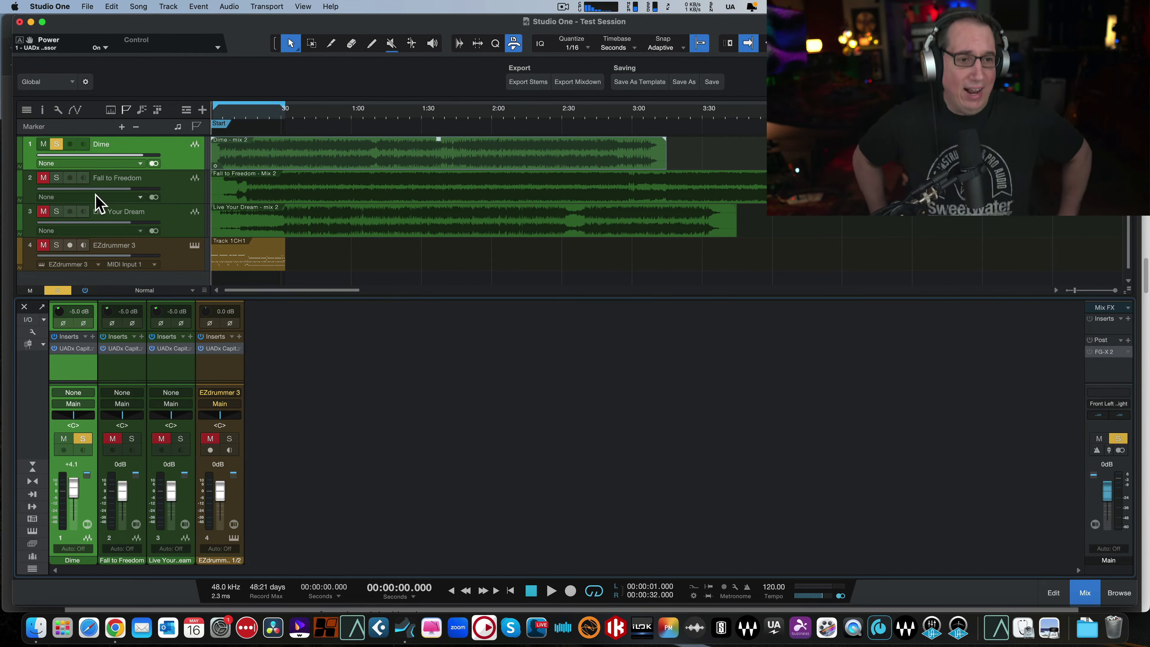
# Open the Capitol Mastering Compressor on the Dime track and place its window just below the Dime clip.
pyautogui.click(72, 350)
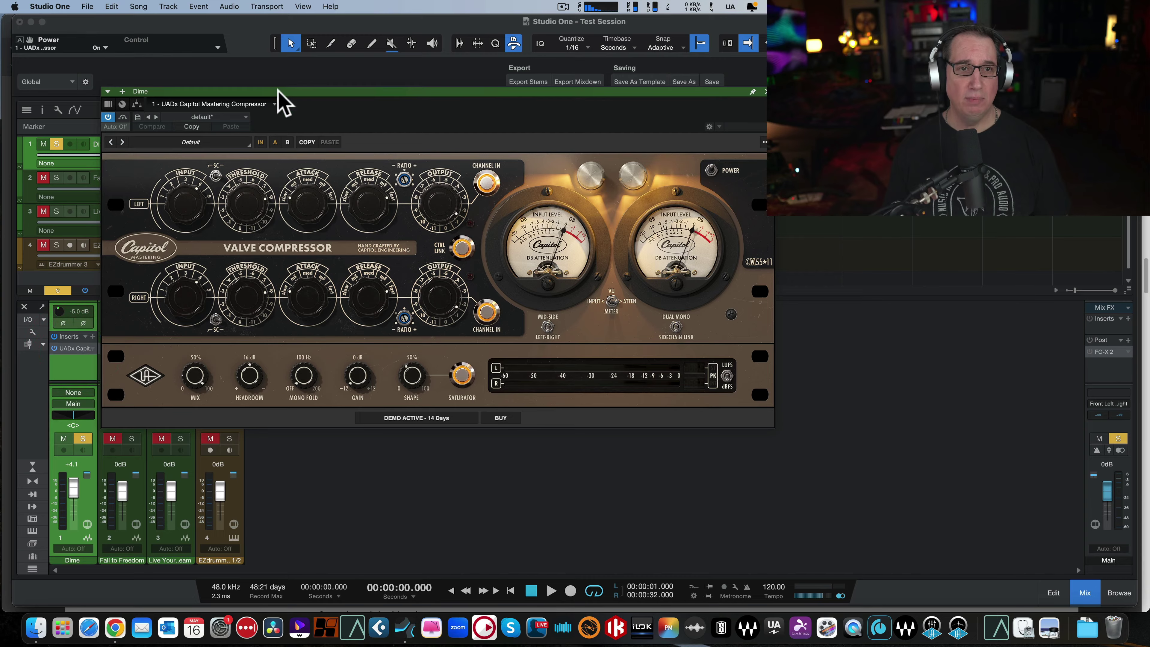
pyautogui.moveTo(282, 102); pyautogui.dragTo(236, 180)
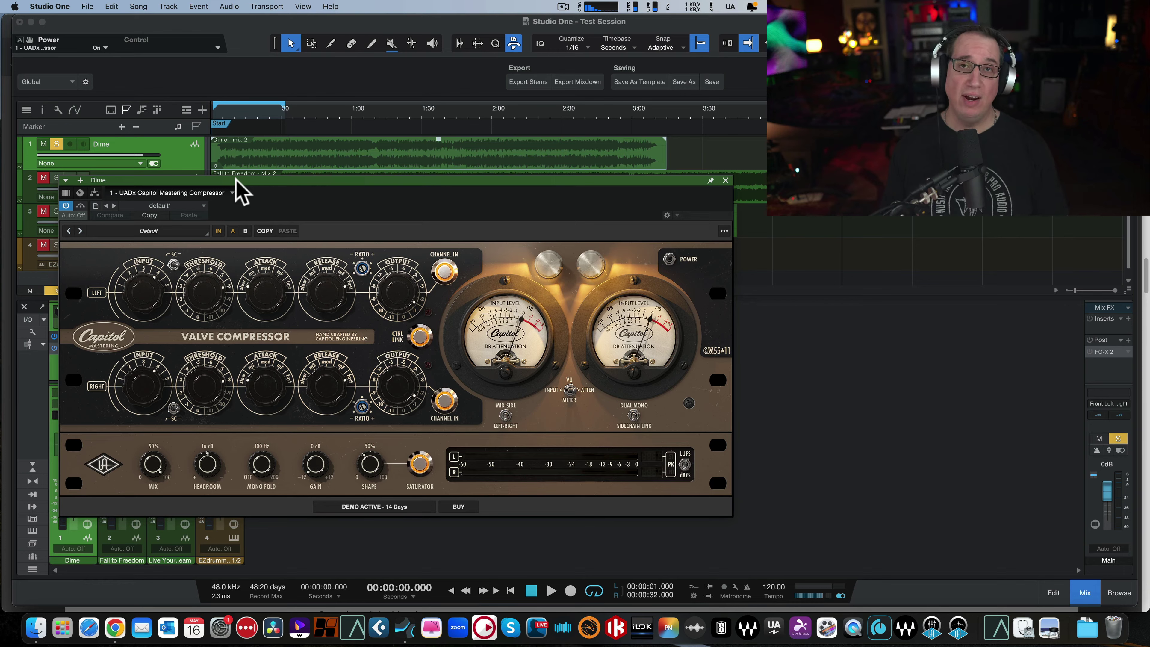
pyautogui.moveTo(241, 180); pyautogui.dragTo(241, 177)
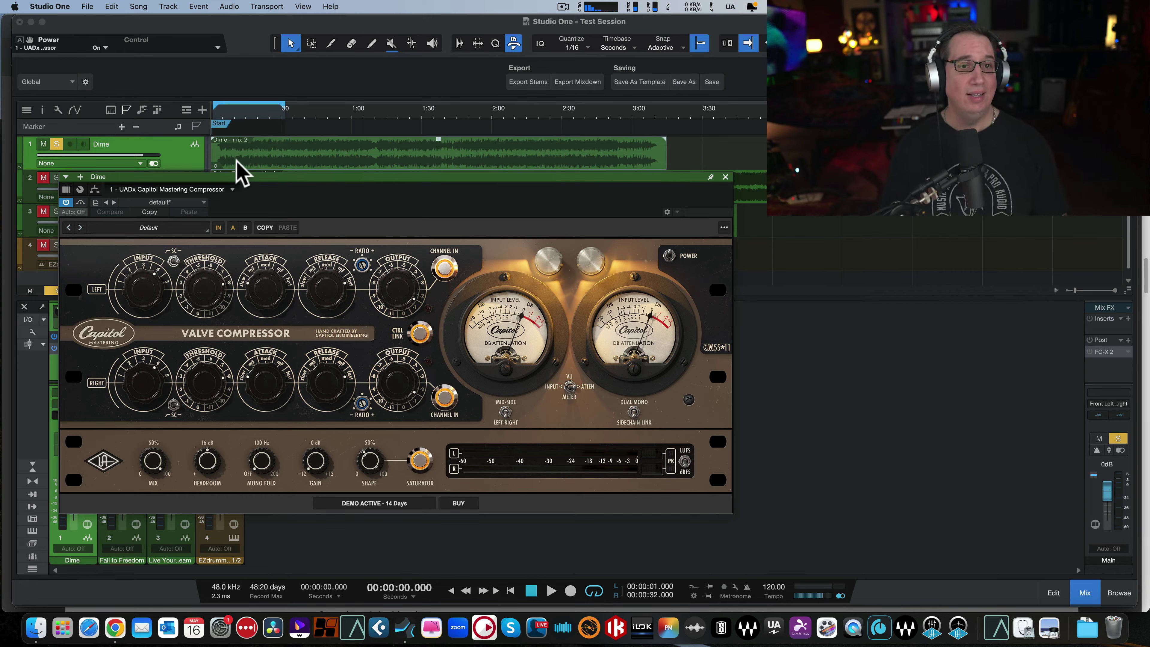
# Enlarge the Dime clip in the timeline, filter the compressor presets by Mix Bus and Master, and load Capitol Starter.
pyautogui.moveTo(226, 122); pyautogui.dragTo(226, 136)
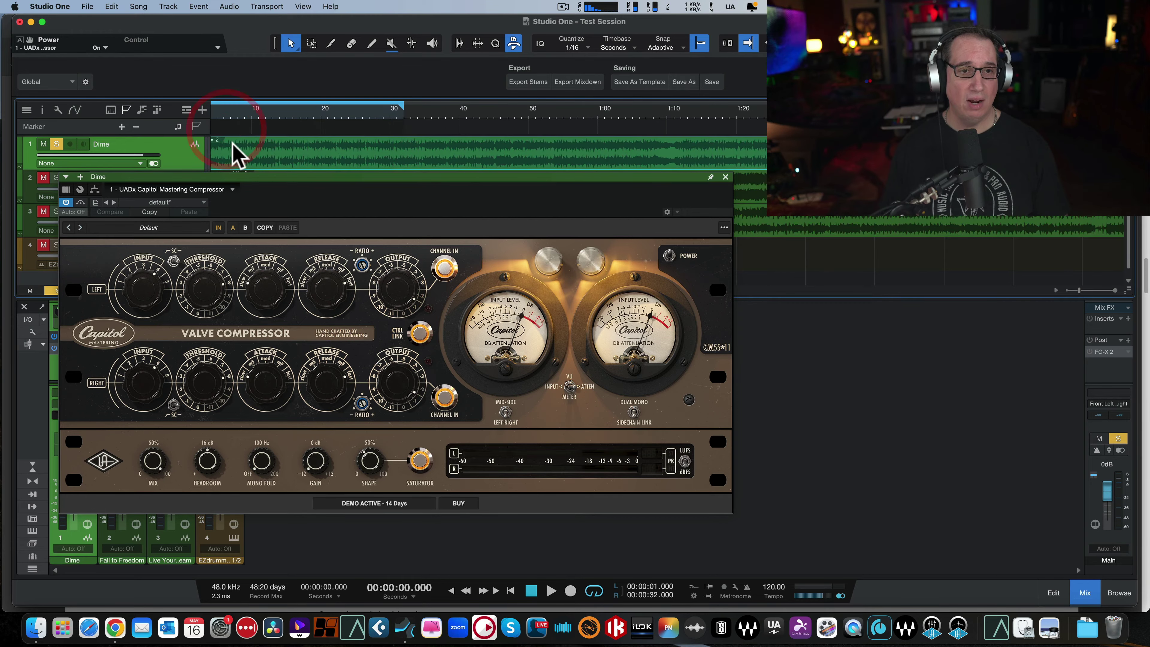
pyautogui.hscroll(-3, 235, 153)
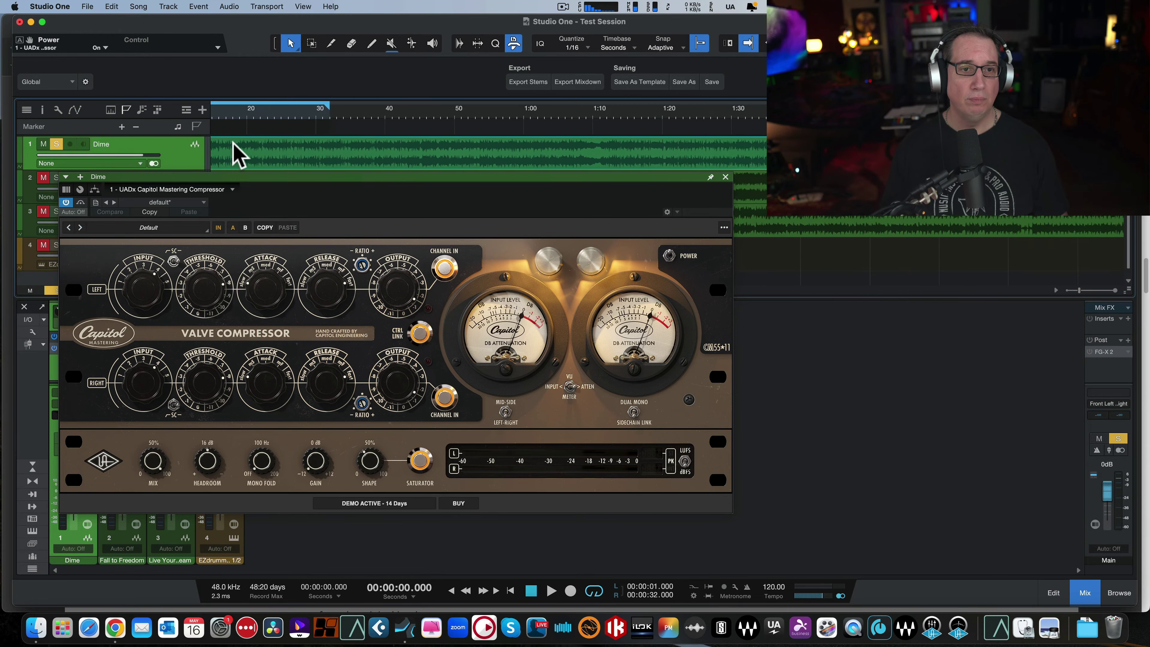
pyautogui.click(130, 227)
pyautogui.click(87, 291)
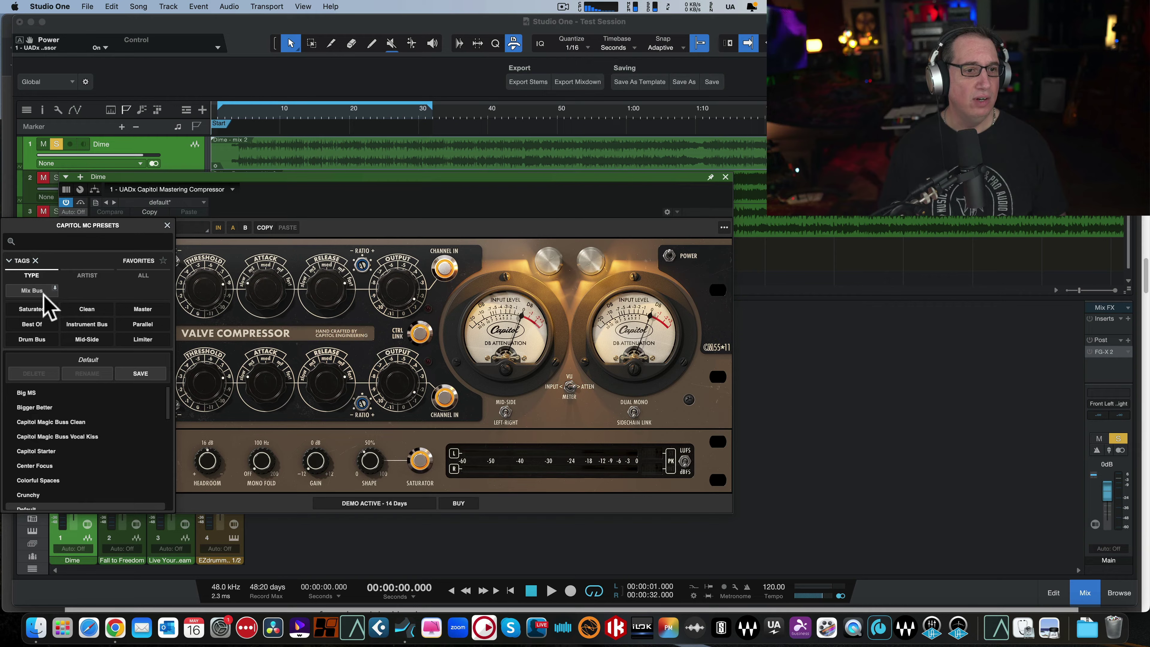
pyautogui.click(142, 309)
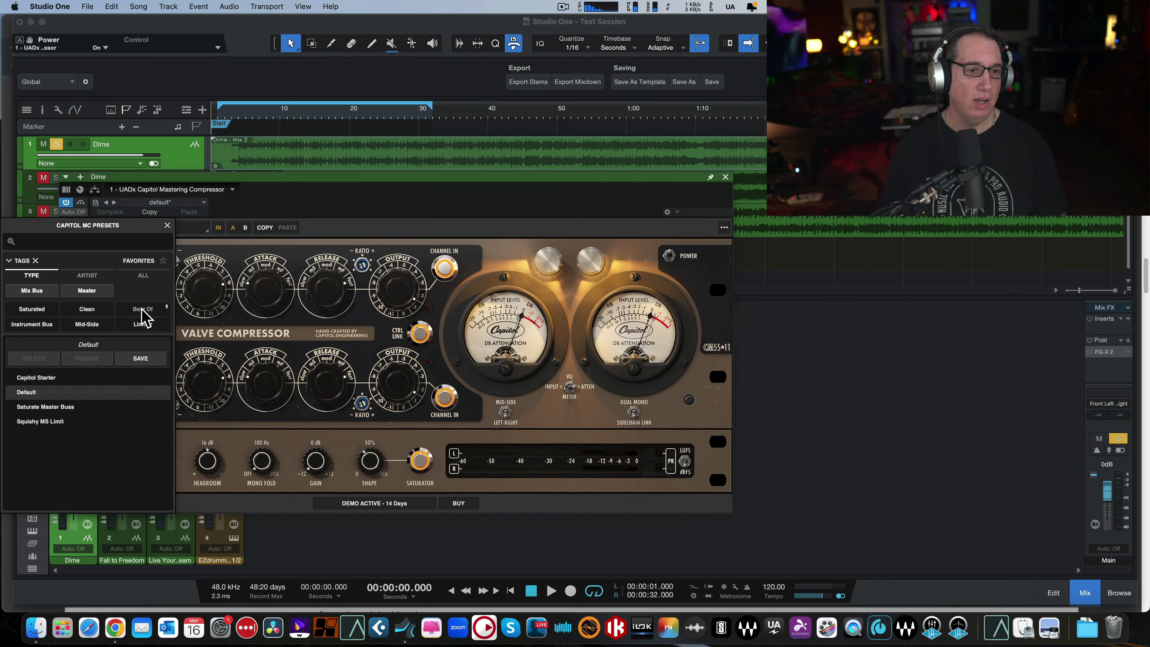
pyautogui.click(44, 380)
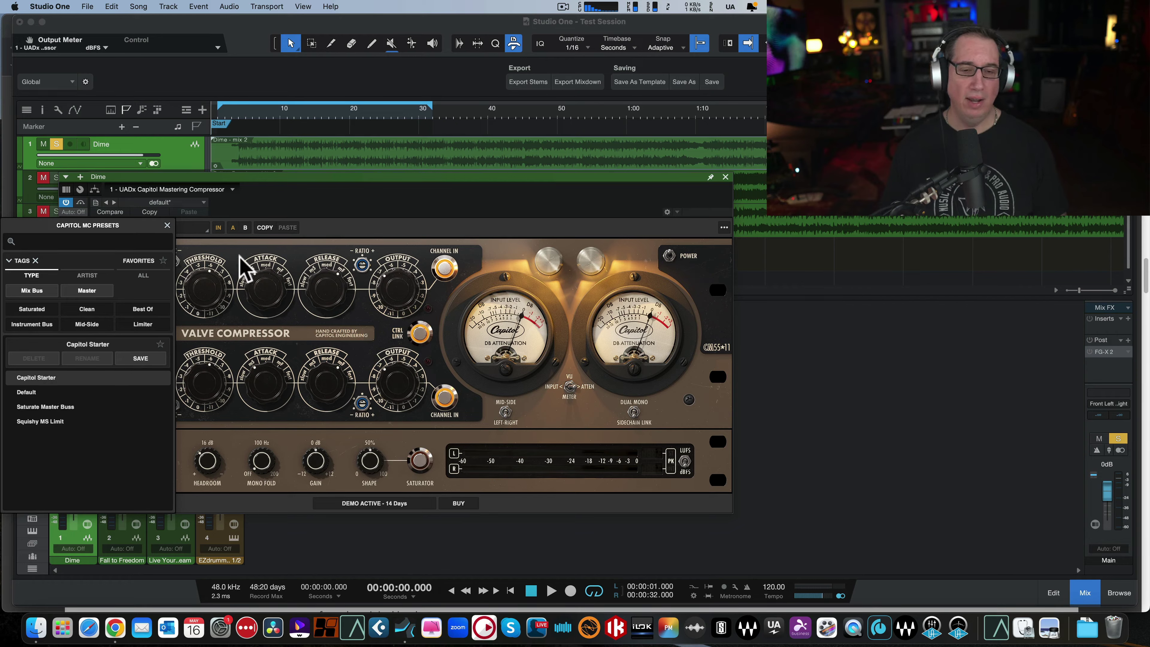
# Play the Dime mix with the loop starting at 2 seconds, and compare it with the compressor powered off and on.
pyautogui.press('space')
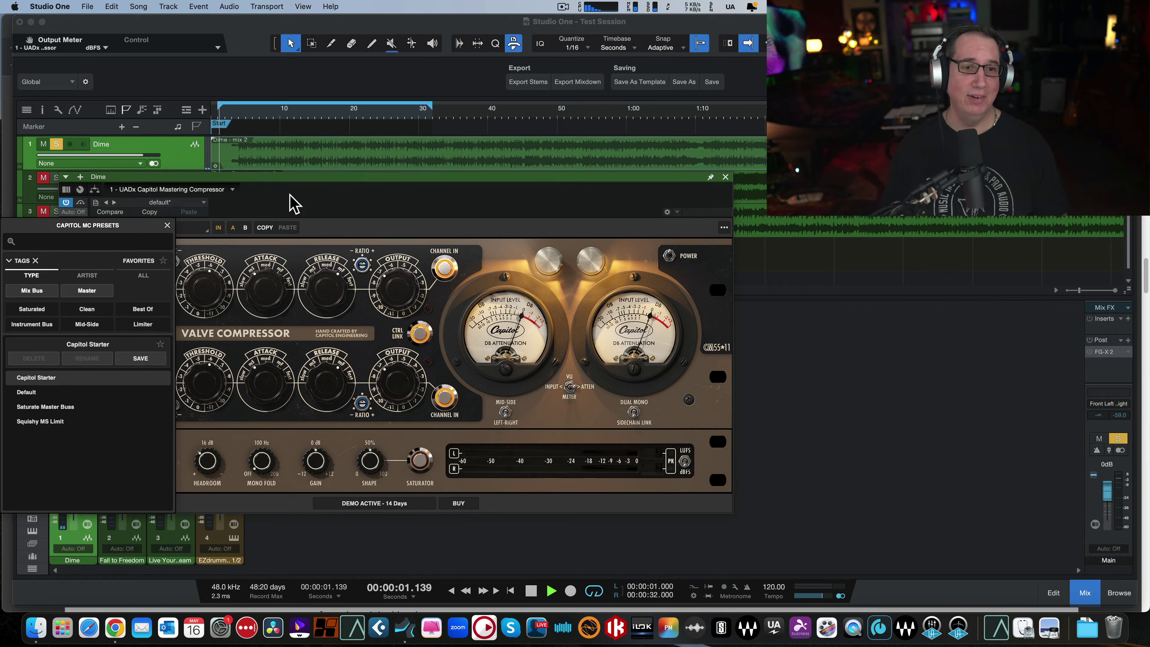
pyautogui.click(290, 195)
pyautogui.moveTo(224, 174); pyautogui.dragTo(224, 190)
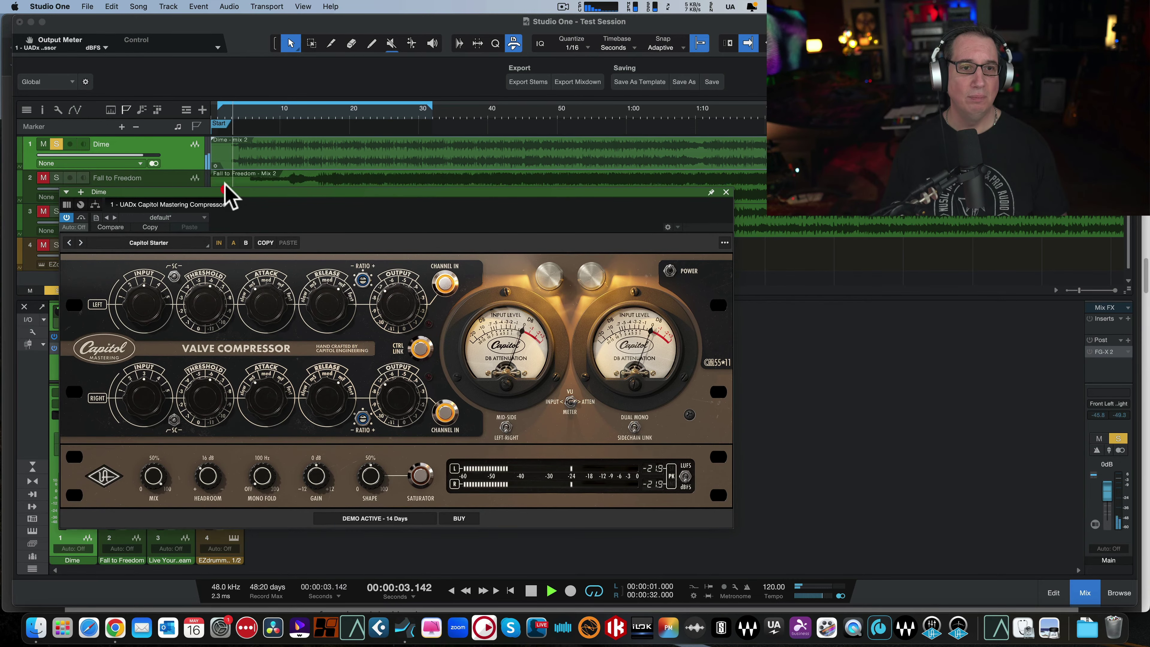
pyautogui.click(227, 110)
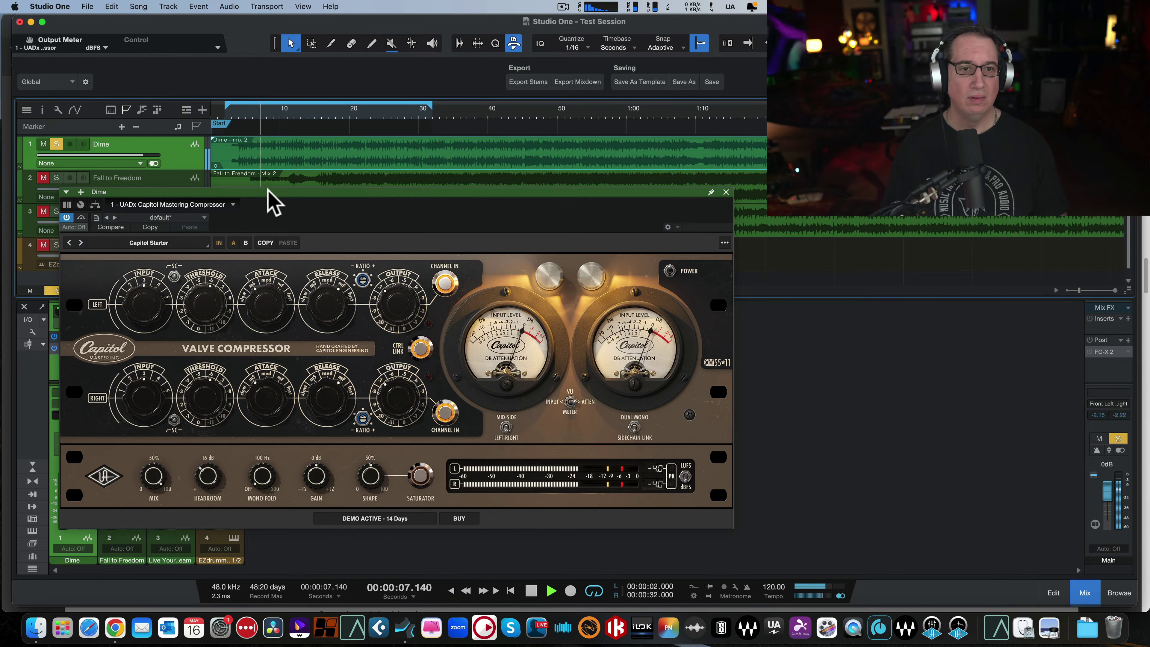
pyautogui.moveTo(269, 192); pyautogui.dragTo(265, 166)
pyautogui.click(101, 449)
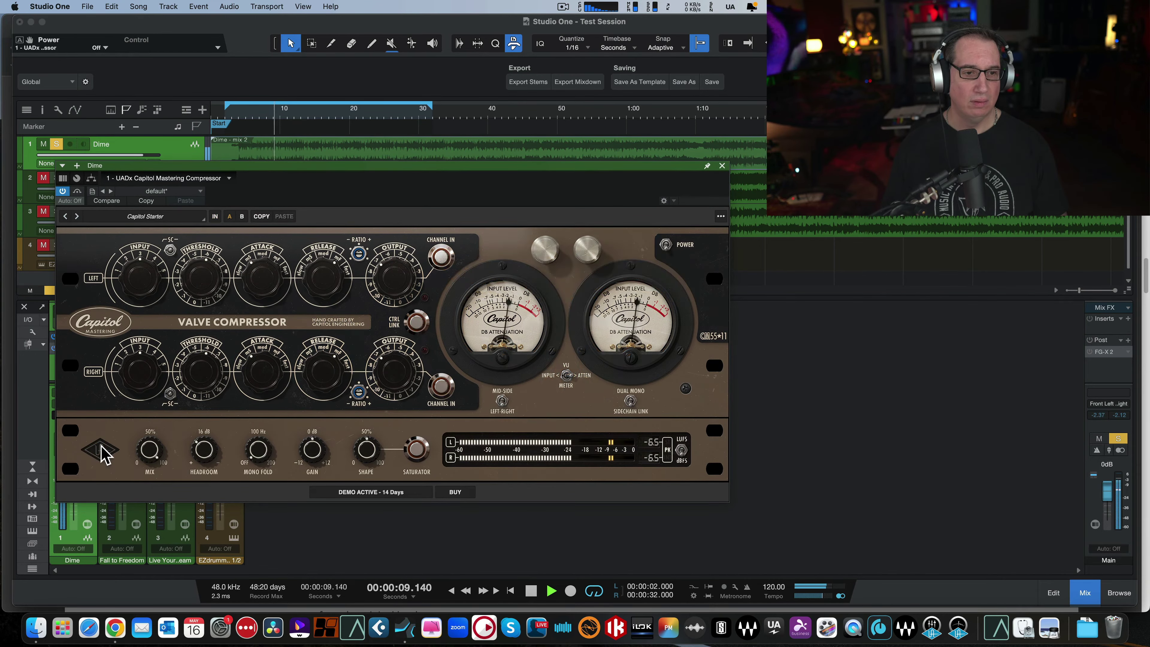
pyautogui.click(100, 449)
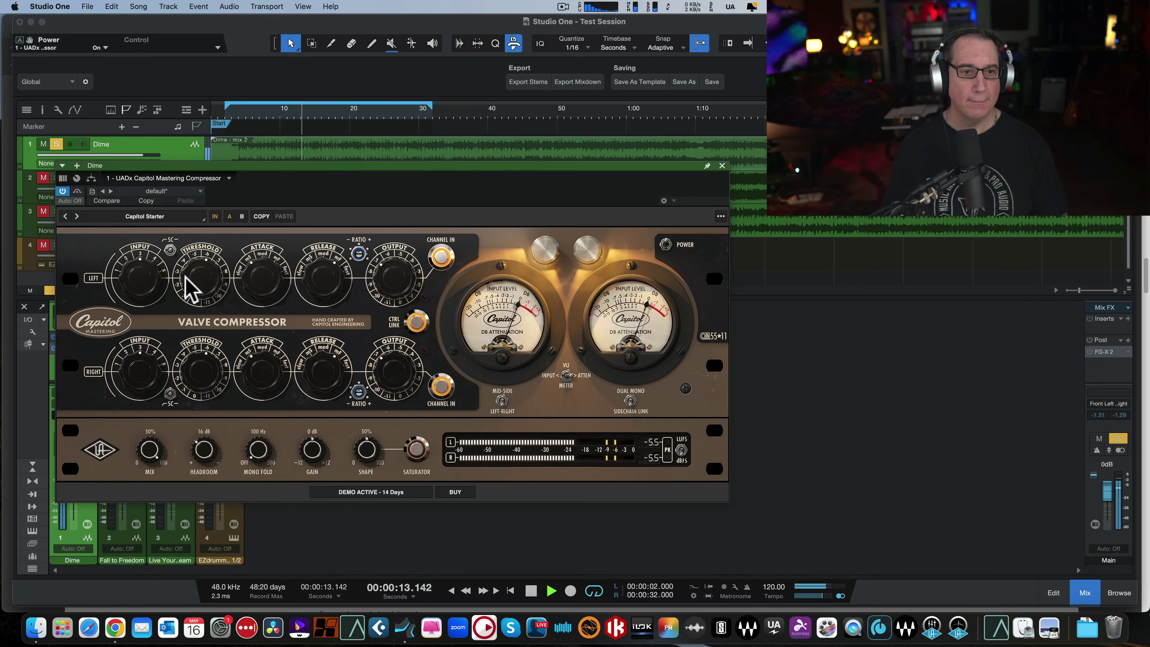
# Set the sidechain filter to Off and the linked Threshold to -10 dB while auditioning the Dime mix.
pyautogui.moveTo(187, 275)
pyautogui.mouseDown()
pyautogui.moveTo(191, 266)
pyautogui.moveTo(190, 326)
pyautogui.moveTo(201, 242)
pyautogui.moveTo(200, 287)
pyautogui.moveTo(195, 272)
pyautogui.mouseUp()
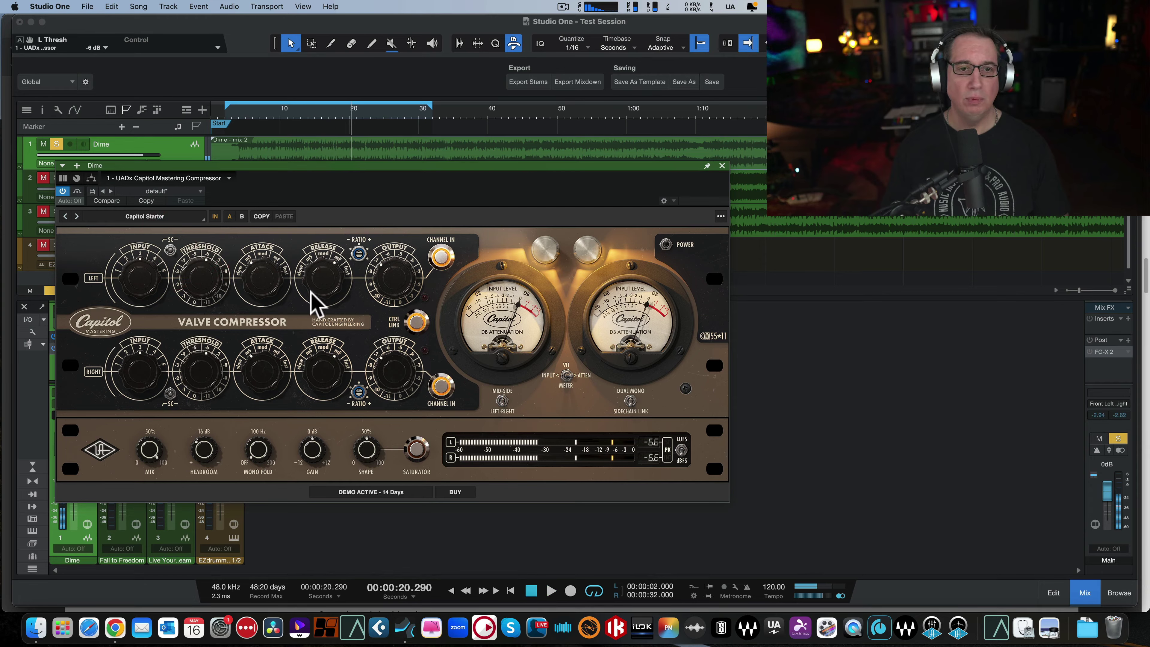
pyautogui.click(170, 250)
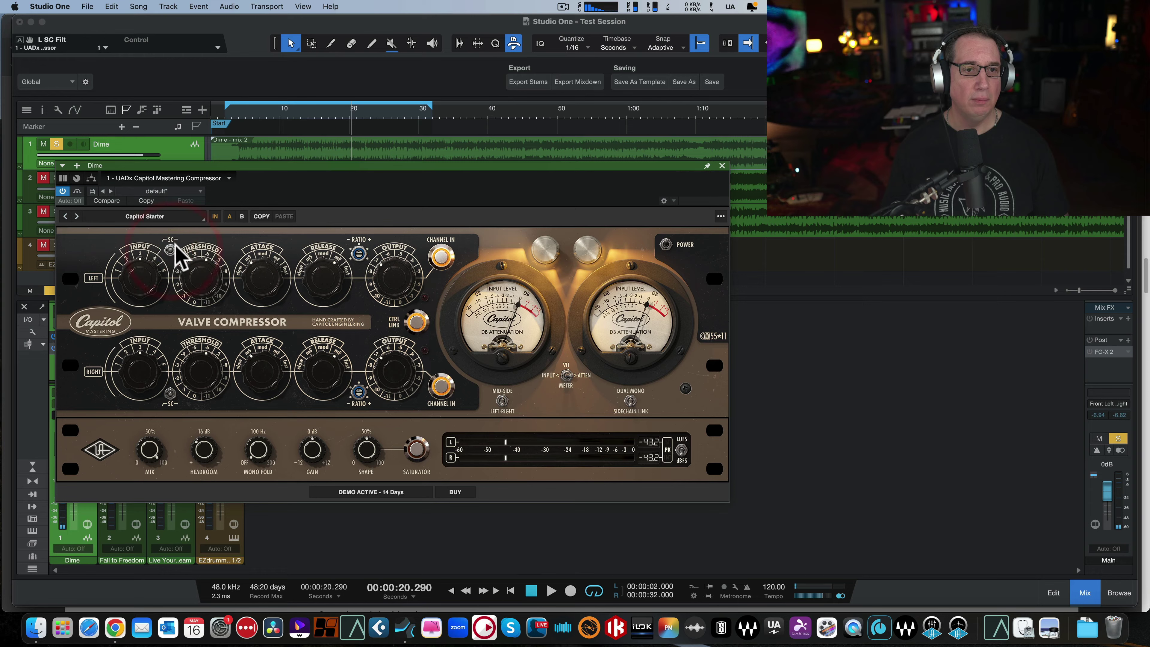
pyautogui.press('space')
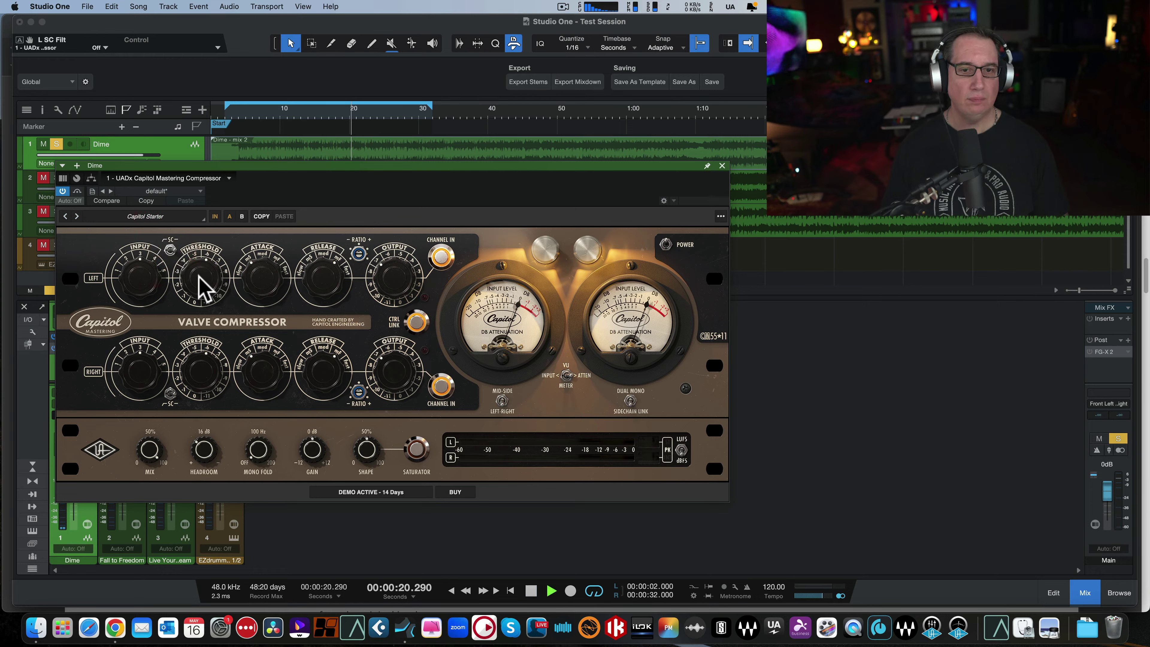
pyautogui.moveTo(197, 278); pyautogui.dragTo(194, 231)
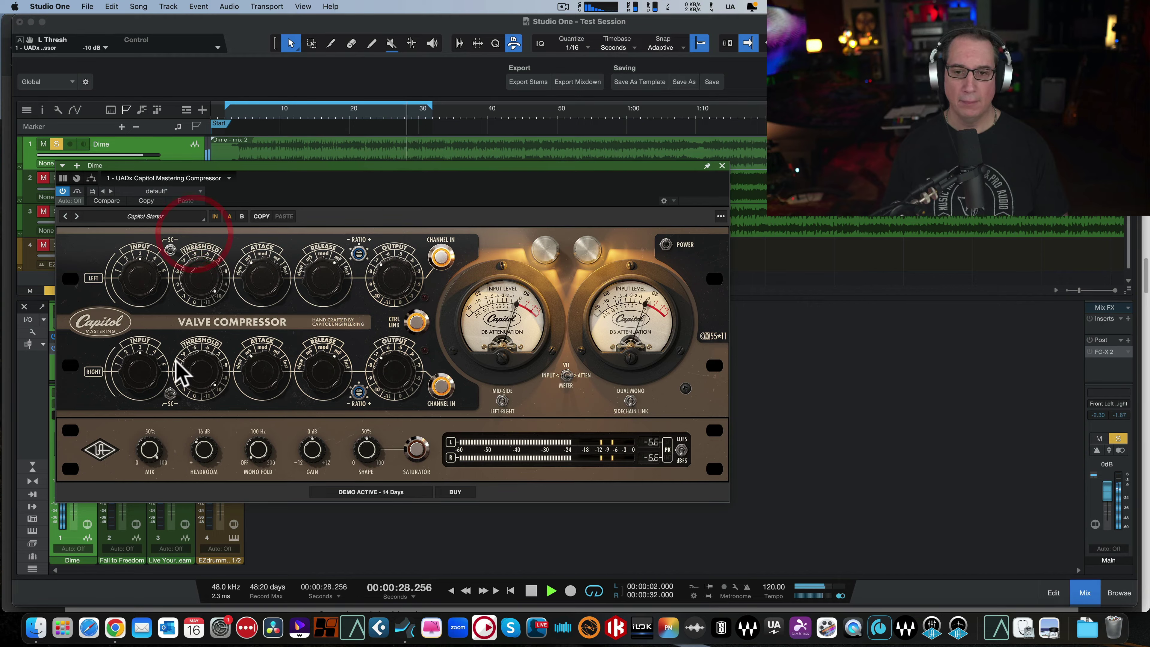
# Extend the loop end to 1:44, compare the mix with the compressor powered off and on, and stop playback.
pyautogui.click(100, 450)
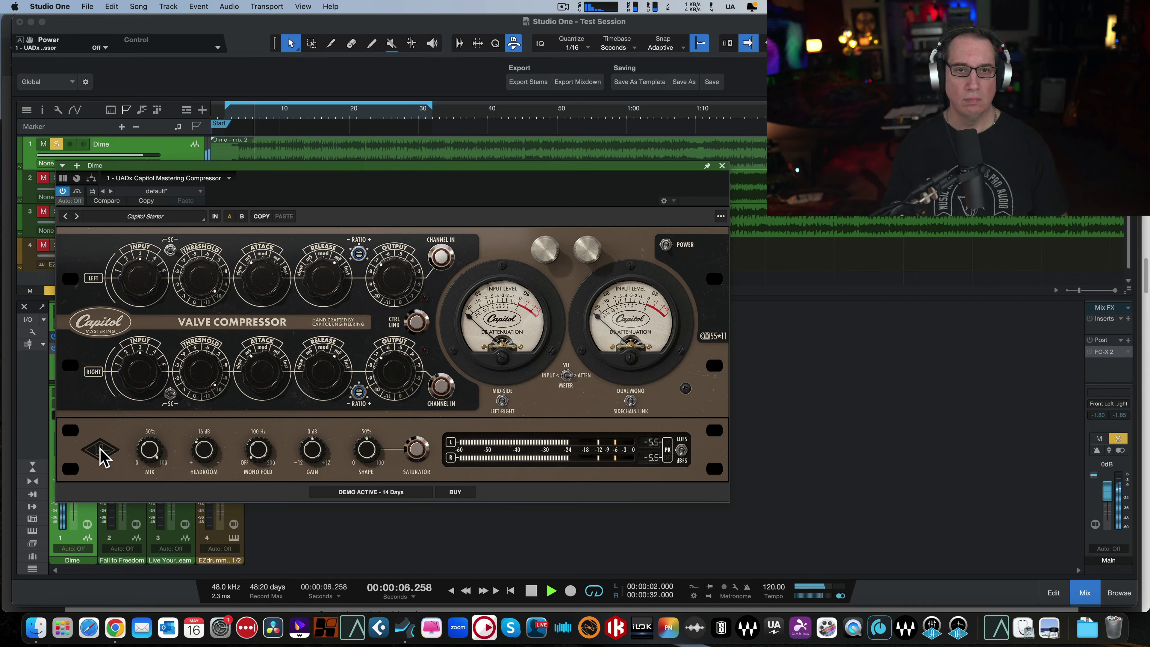
pyautogui.click(101, 451)
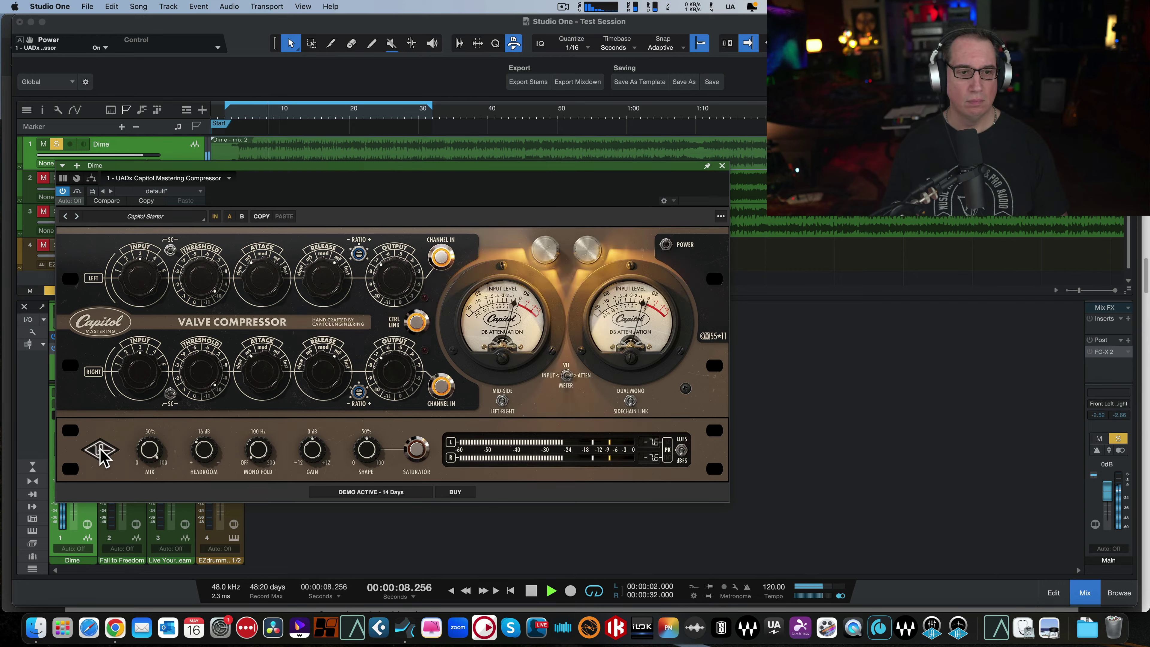
pyautogui.moveTo(432, 113); pyautogui.dragTo(774, 119)
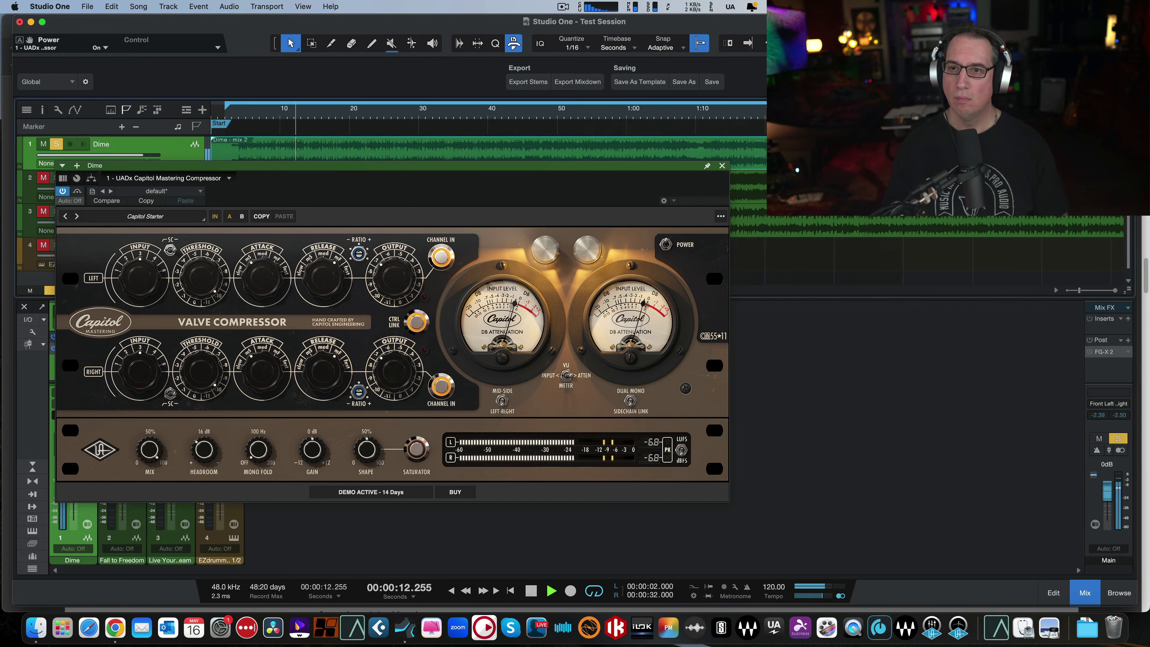
pyautogui.click(101, 451)
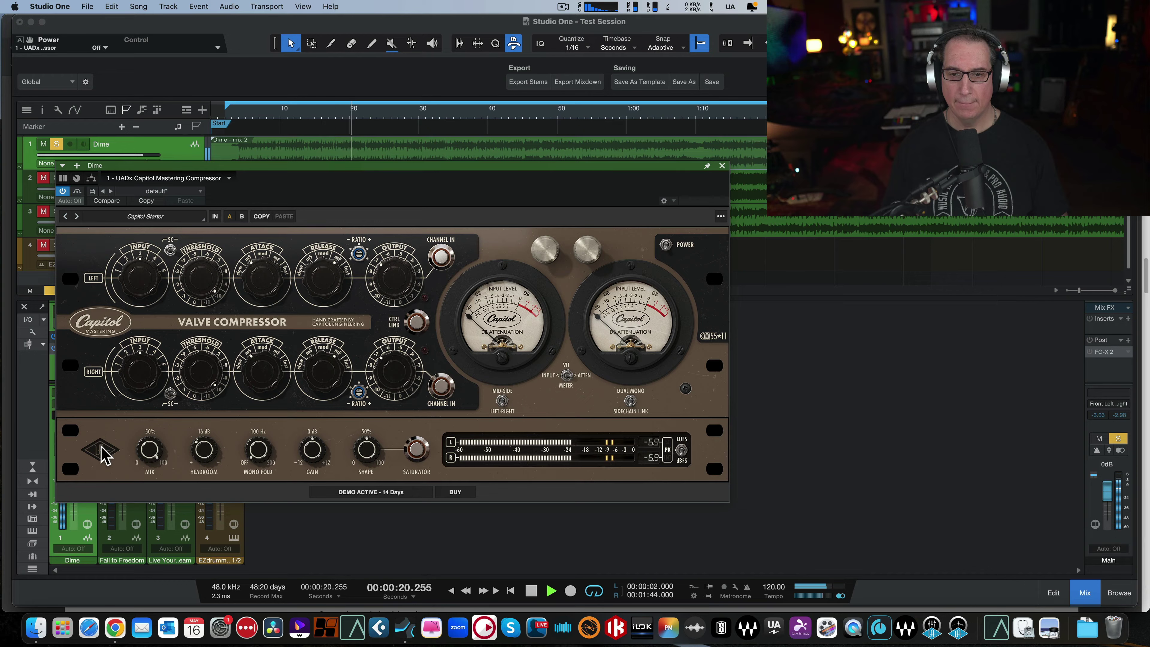
pyautogui.click(100, 451)
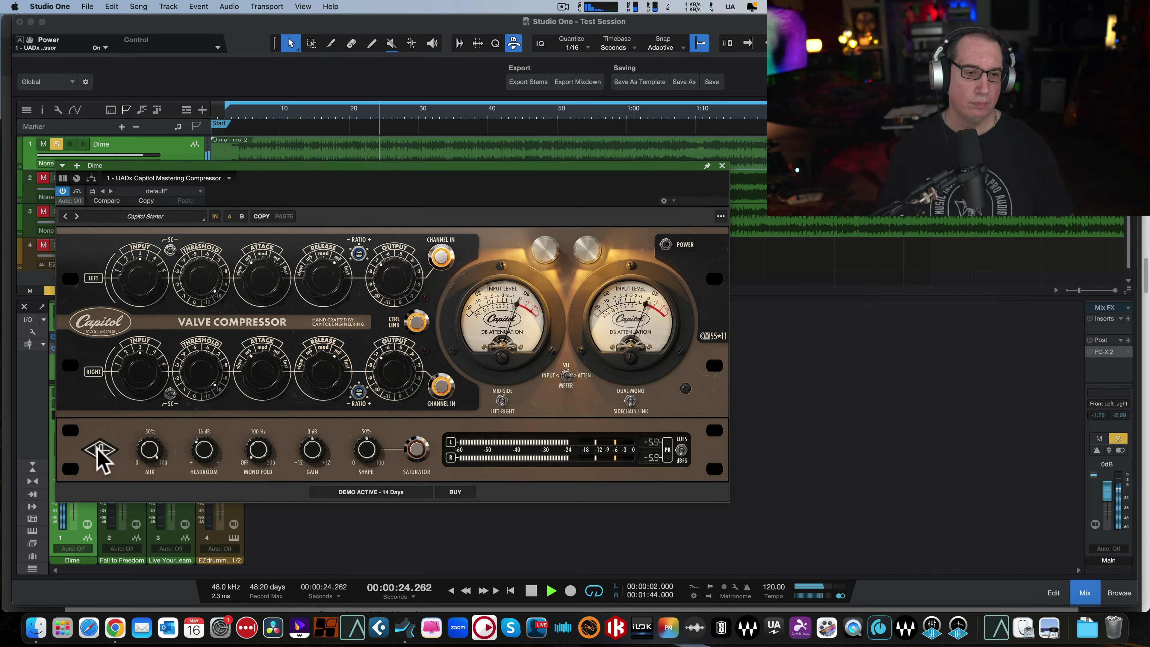
pyautogui.press('space')
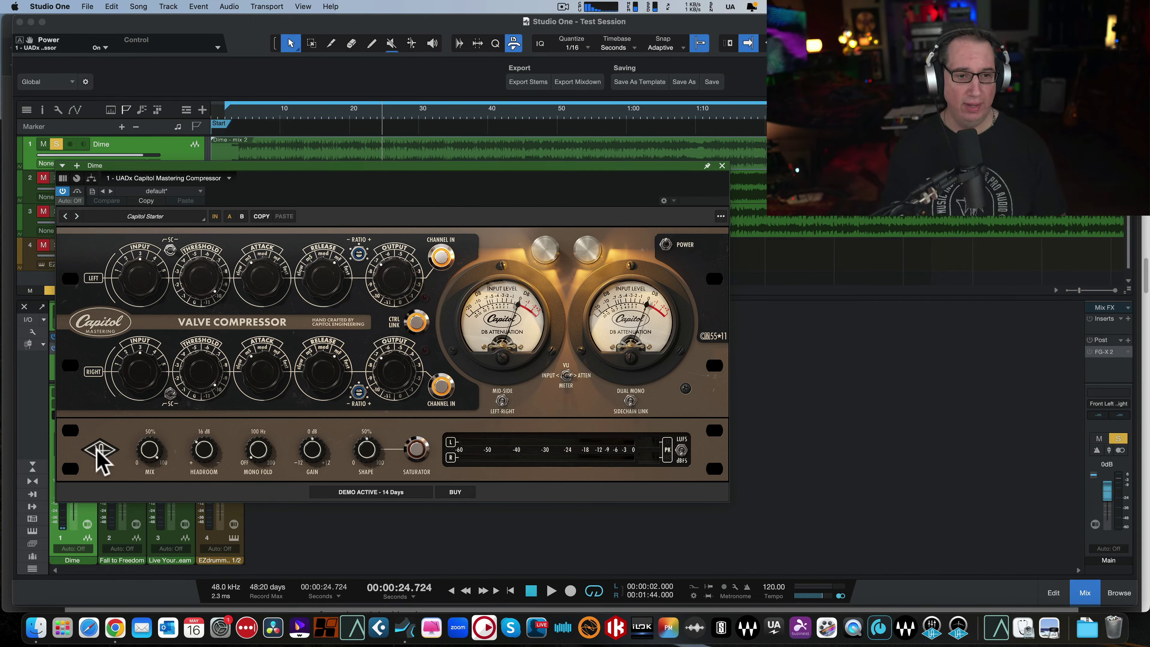
# Resume playback, set the linked Ratio to 2:1, and compare the mix with the compressor powered off and on.
pyautogui.press('space')
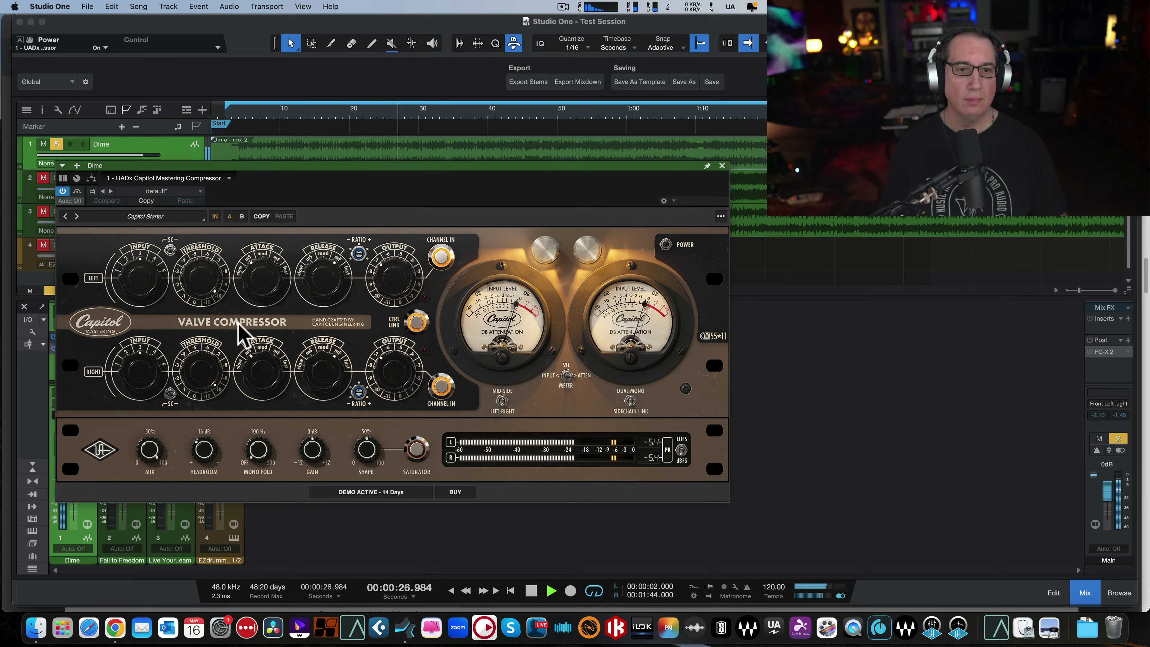
pyautogui.moveTo(357, 251); pyautogui.dragTo(343, 311)
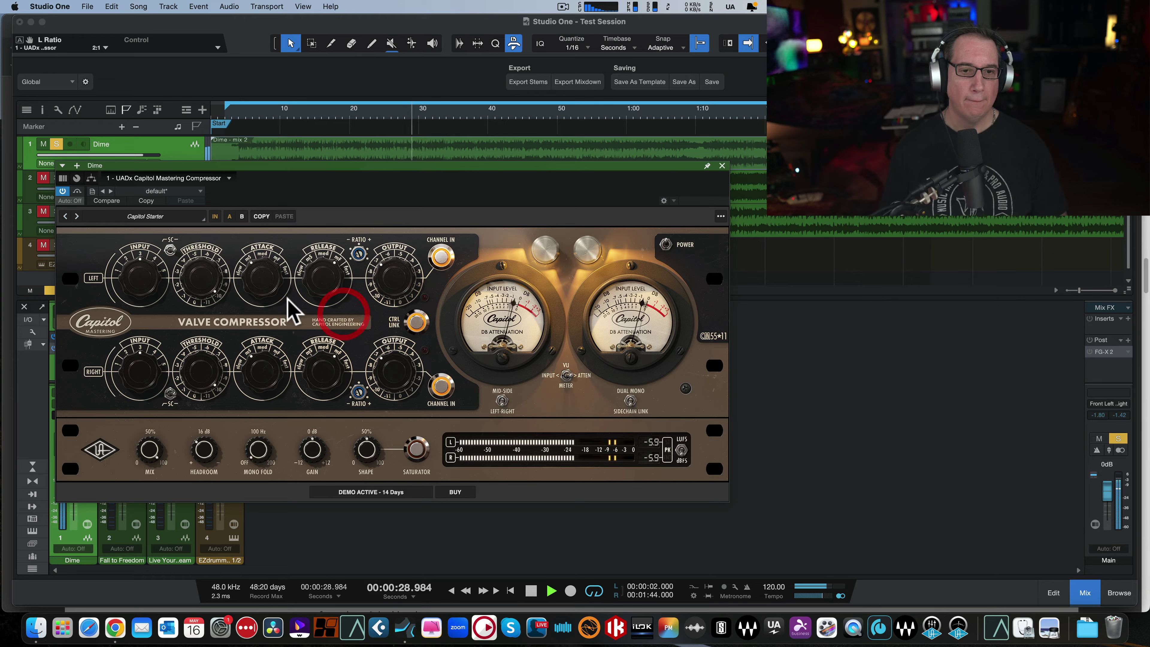
pyautogui.click(98, 450)
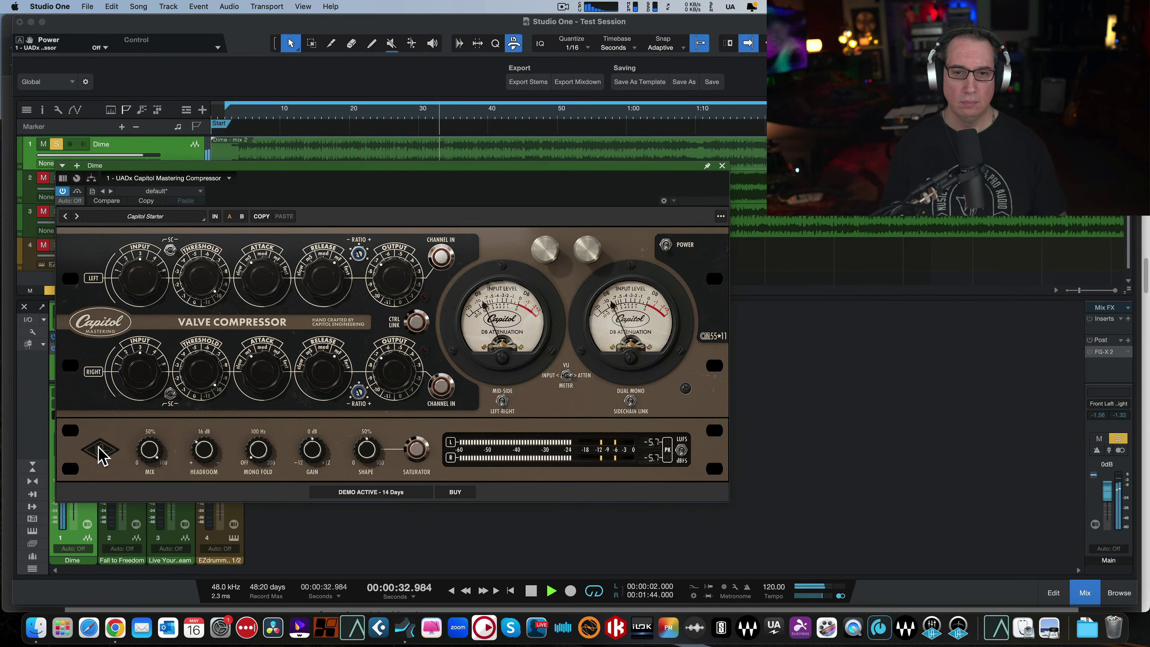
pyautogui.click(99, 452)
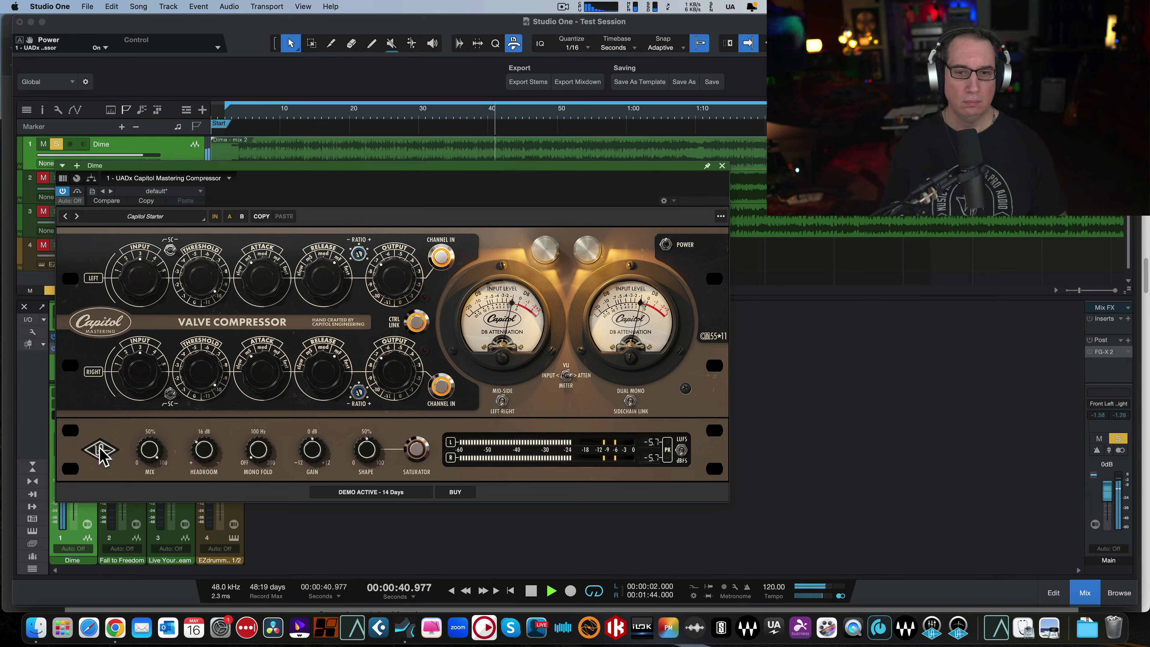
# Turn on the Saturator, set its Gain to -4 dB, and compare the playing mix with the compressor powered off and on.
pyautogui.click(417, 451)
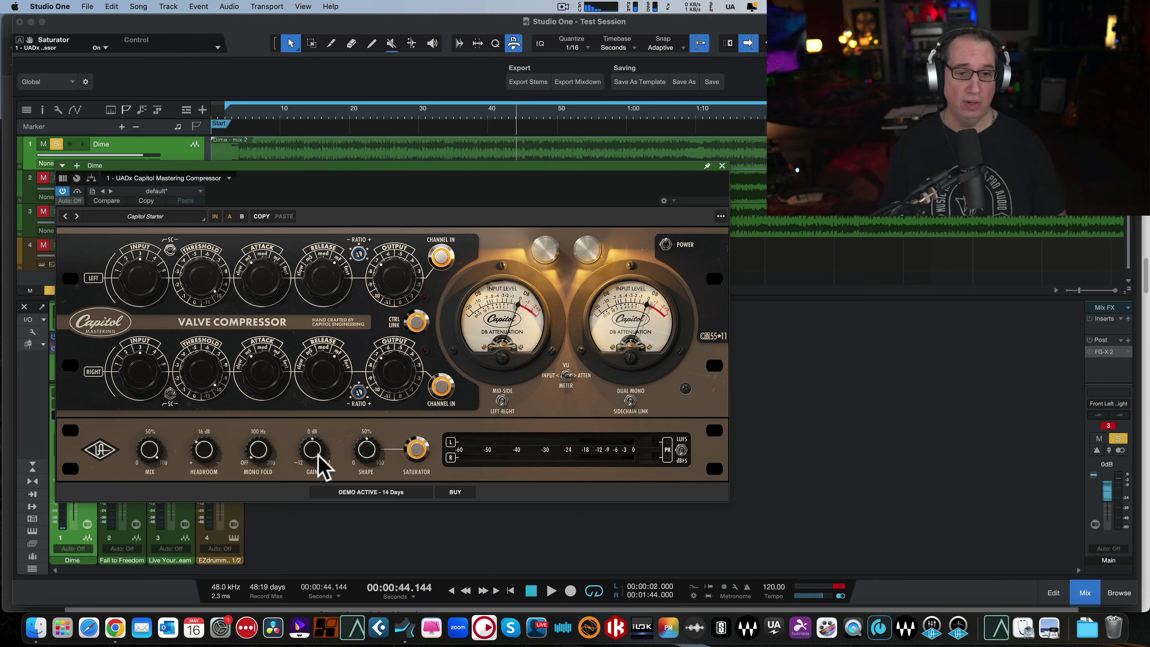
pyautogui.moveTo(314, 439); pyautogui.dragTo(311, 451)
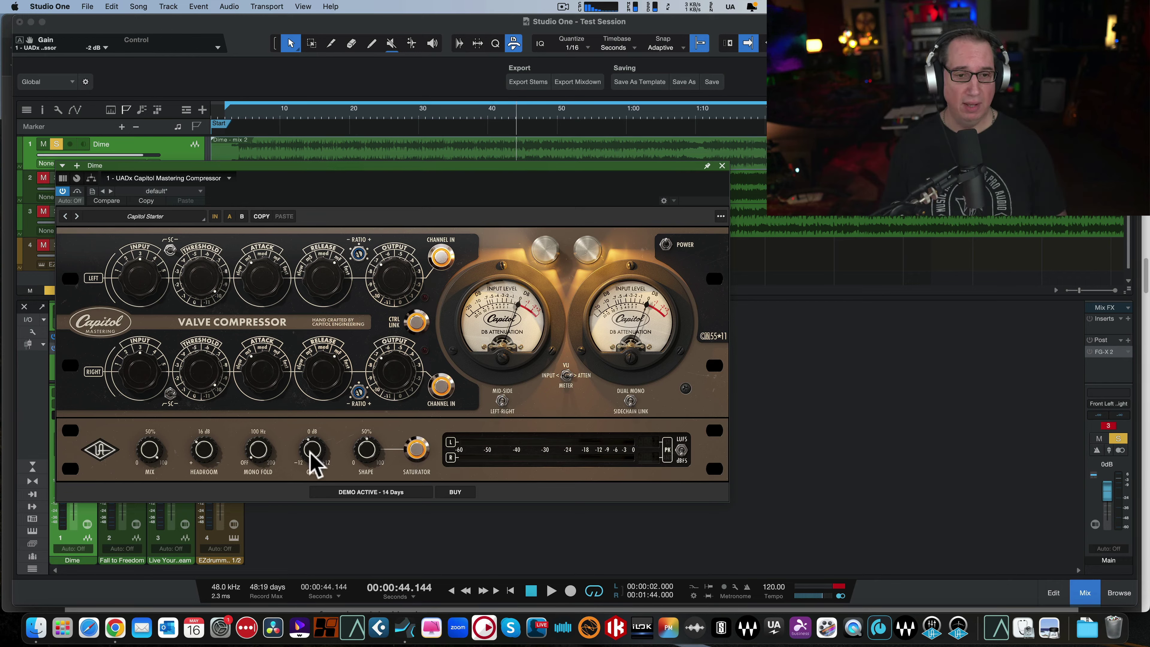
pyautogui.press('space')
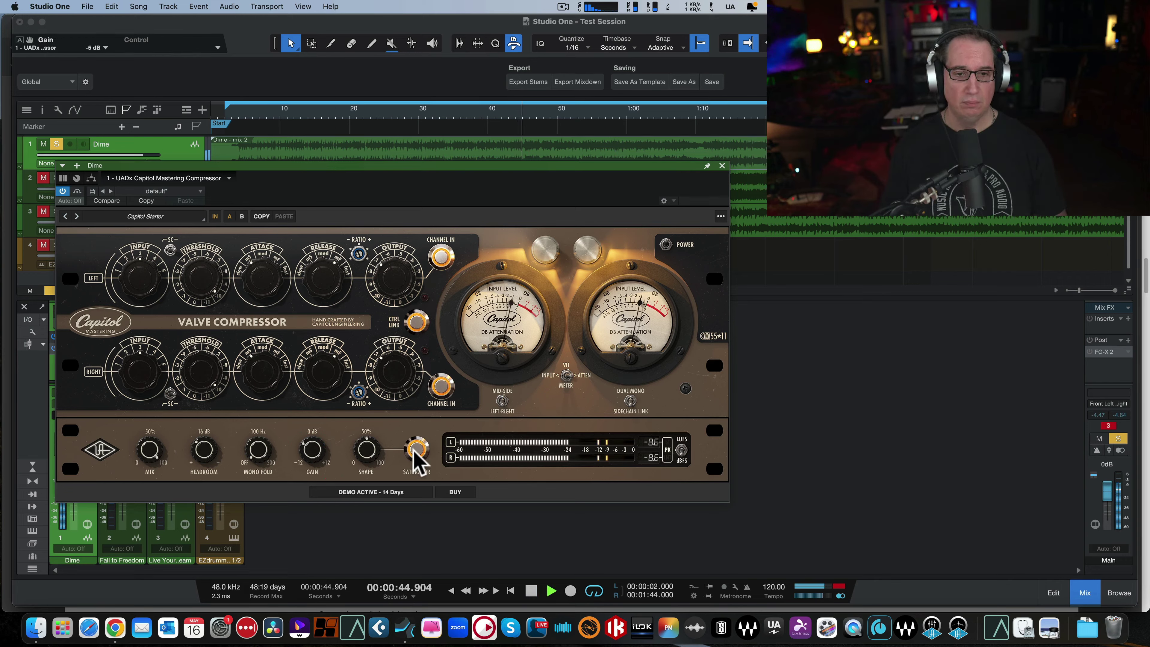
pyautogui.click(99, 451)
pyautogui.moveTo(311, 447); pyautogui.dragTo(311, 445)
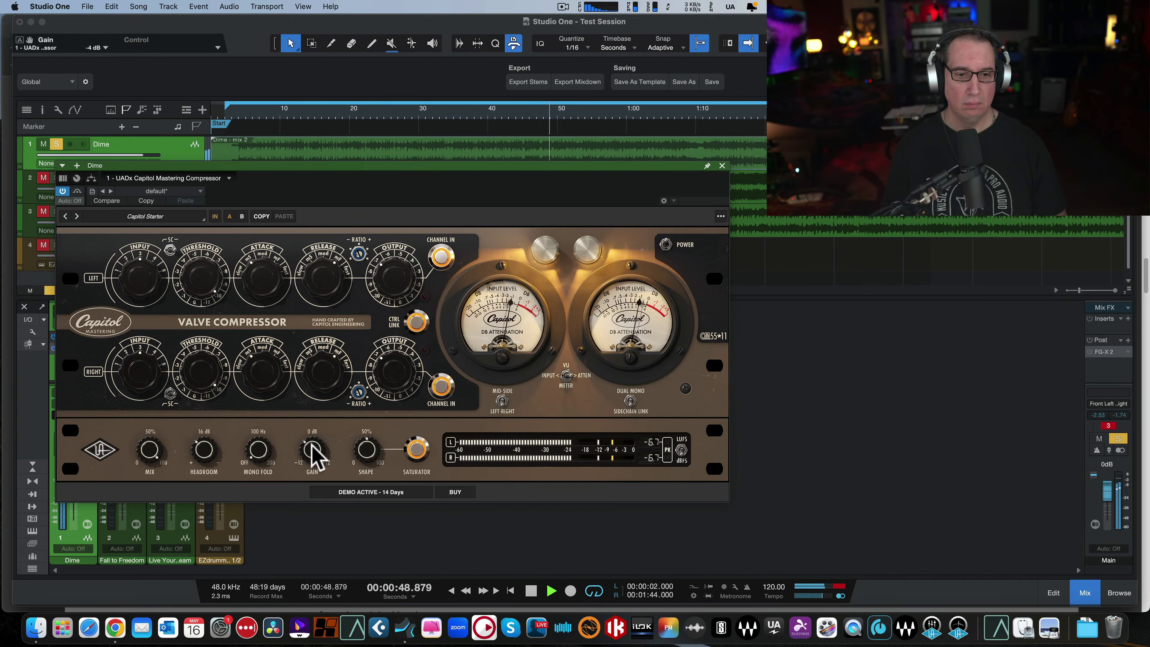
pyautogui.click(101, 451)
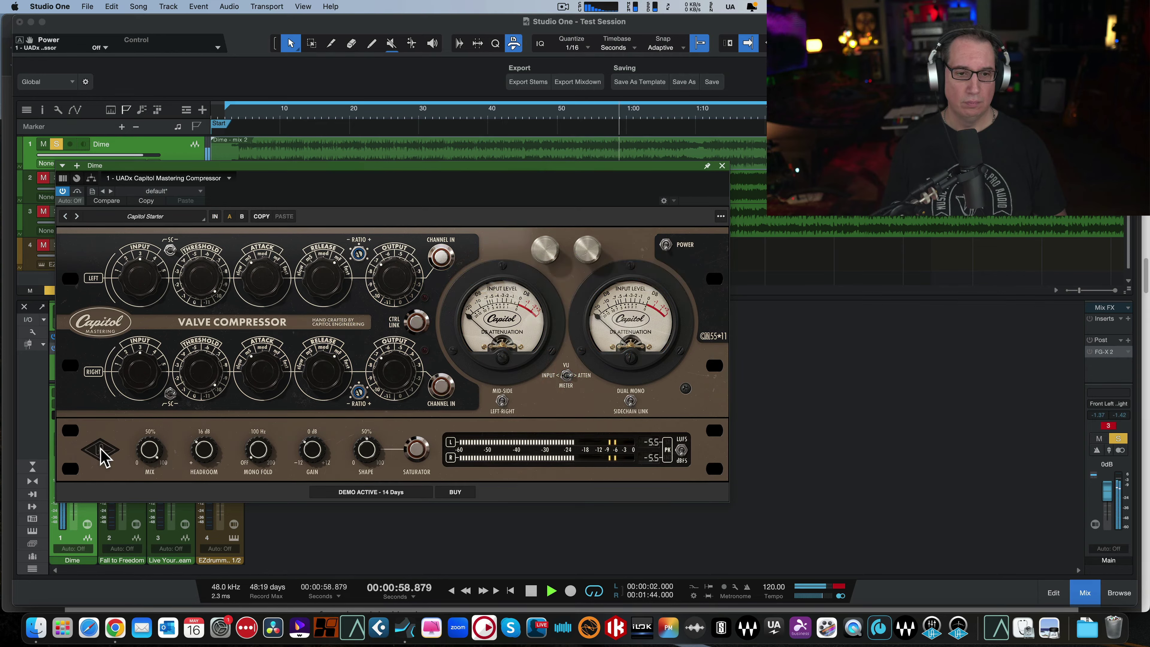
pyautogui.click(101, 450)
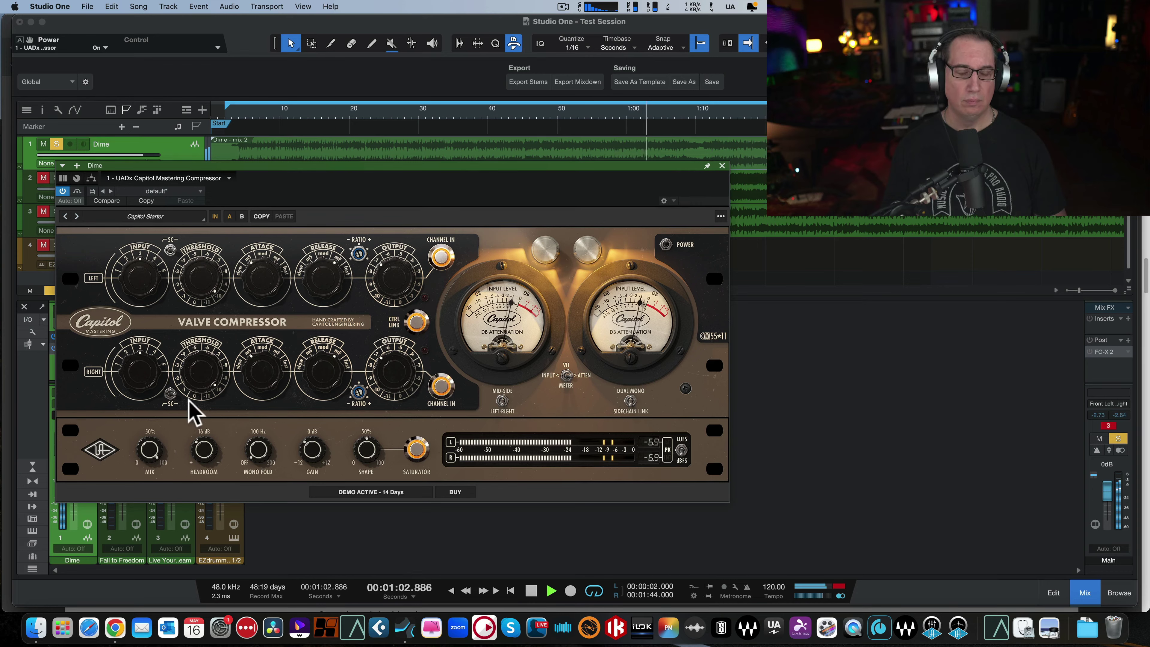
# Raise the saturator Shape to 79% and readjust the Gain to level-match the processed mix with the bypassed one.
pyautogui.moveTo(366, 447); pyautogui.dragTo(368, 414)
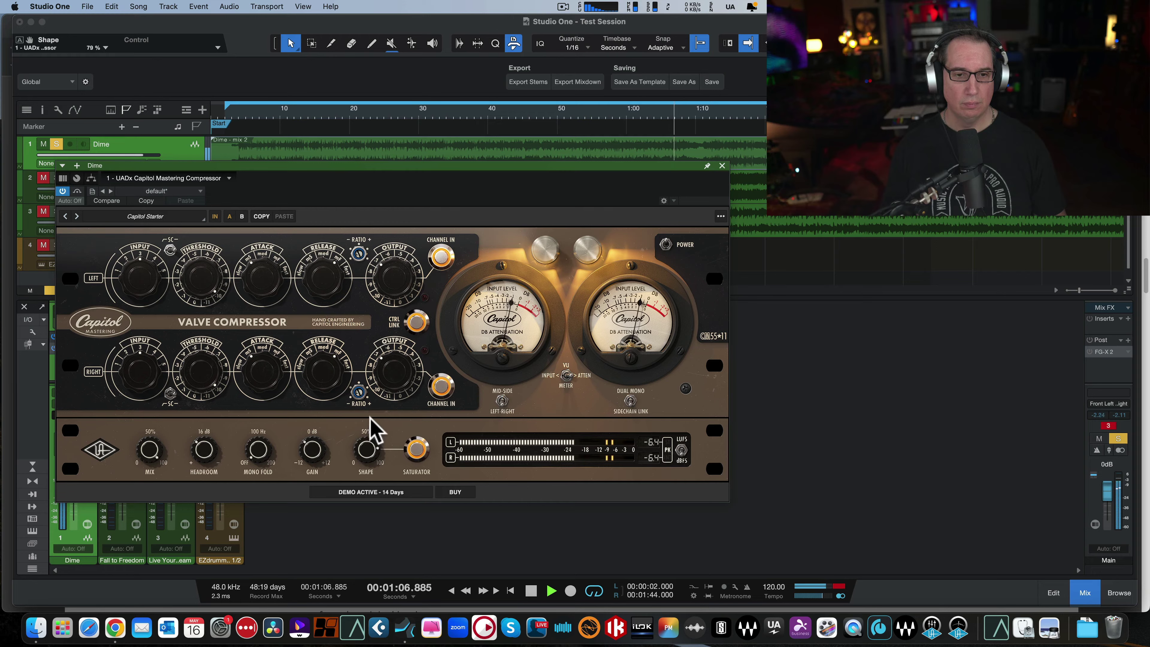
pyautogui.moveTo(312, 442); pyautogui.dragTo(309, 452)
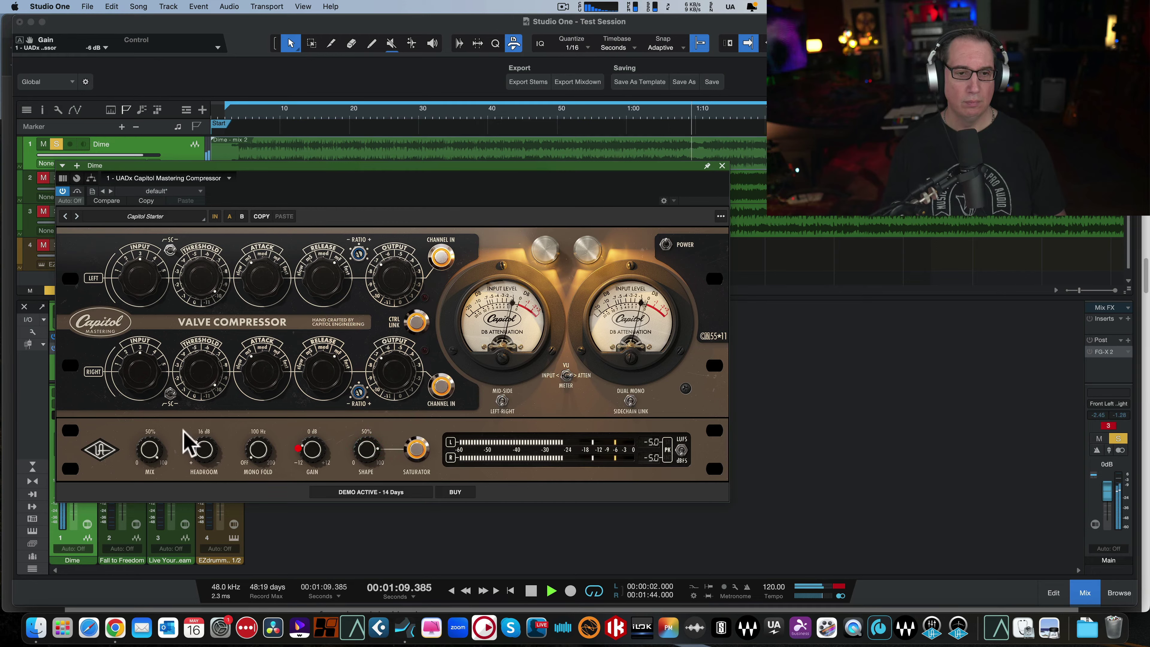
pyautogui.click(101, 451)
pyautogui.moveTo(309, 446); pyautogui.dragTo(312, 438)
# Compare the saturated Dime mix repeatedly with the compressor powered off and on during playback.
pyautogui.click(107, 444)
pyautogui.click(107, 448)
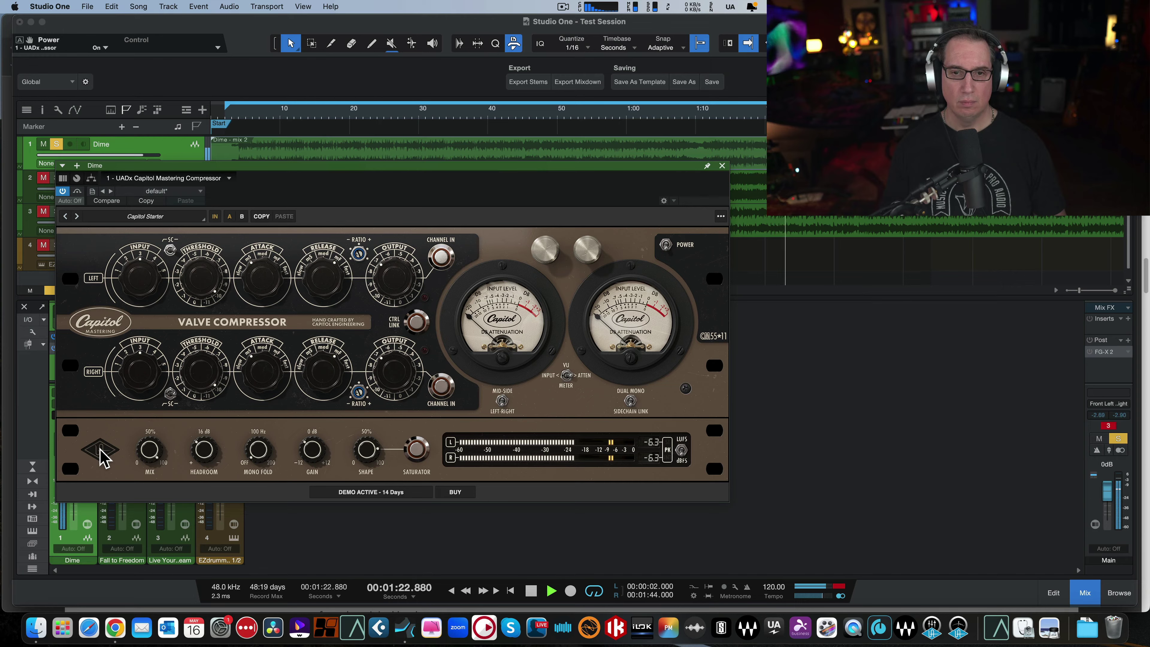
pyautogui.click(101, 450)
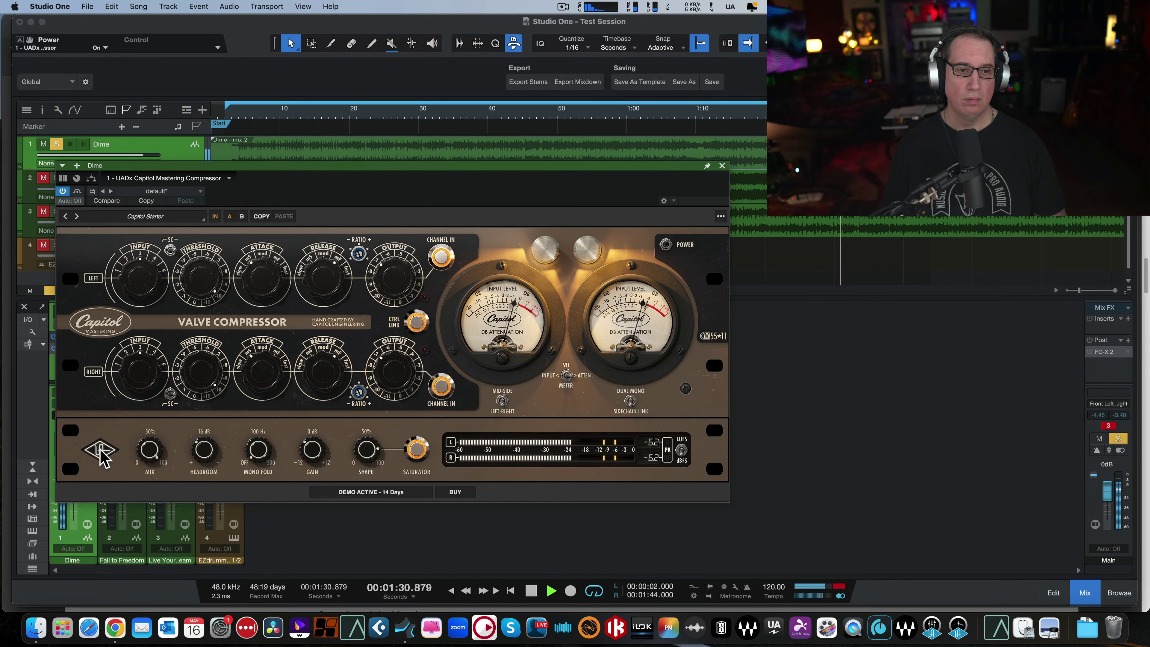
pyautogui.click(101, 452)
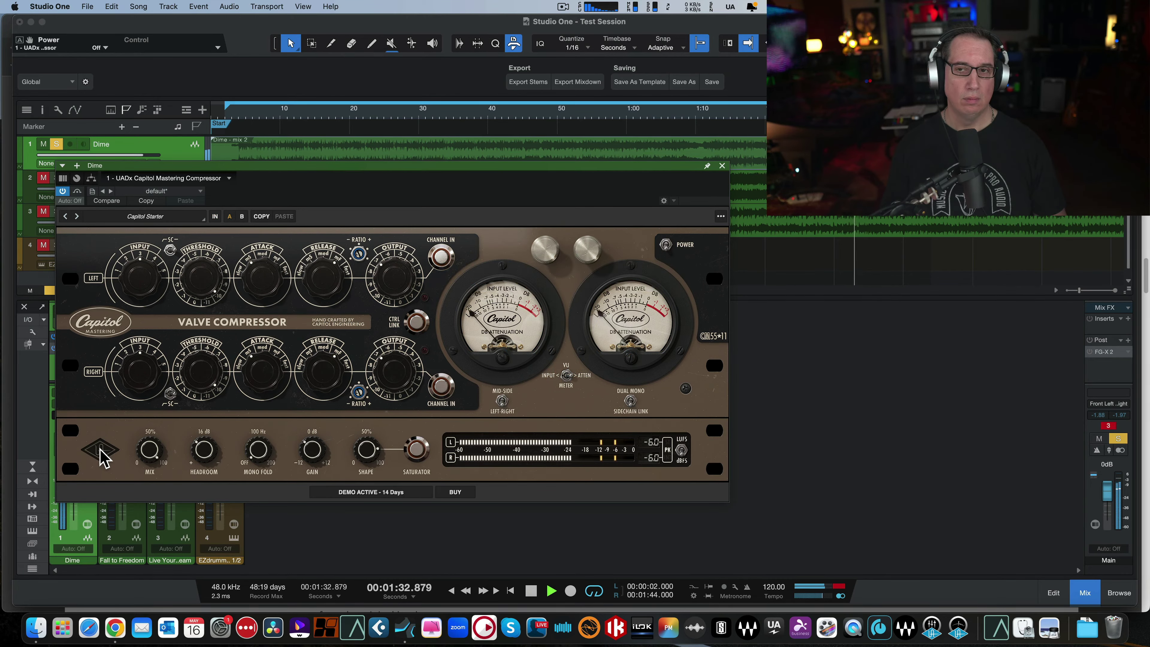
# Set the saturator Gain to -5 dB and compare the playing Dime mix with the compressor powered off and on.
pyautogui.click(101, 452)
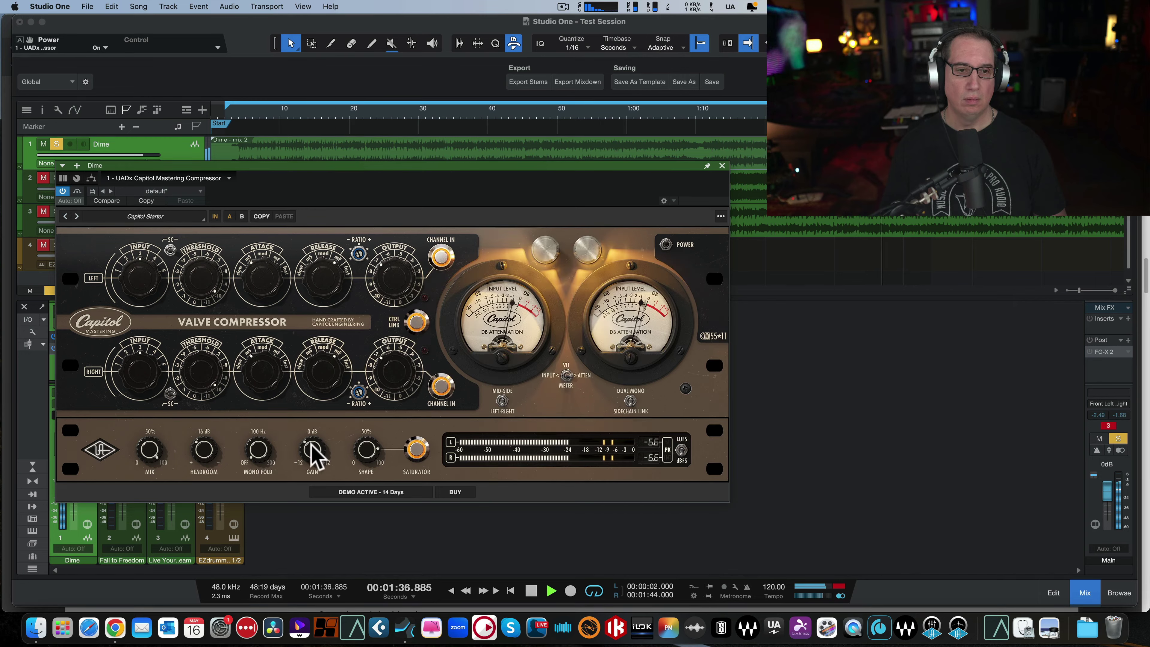
pyautogui.moveTo(310, 445); pyautogui.dragTo(310, 449)
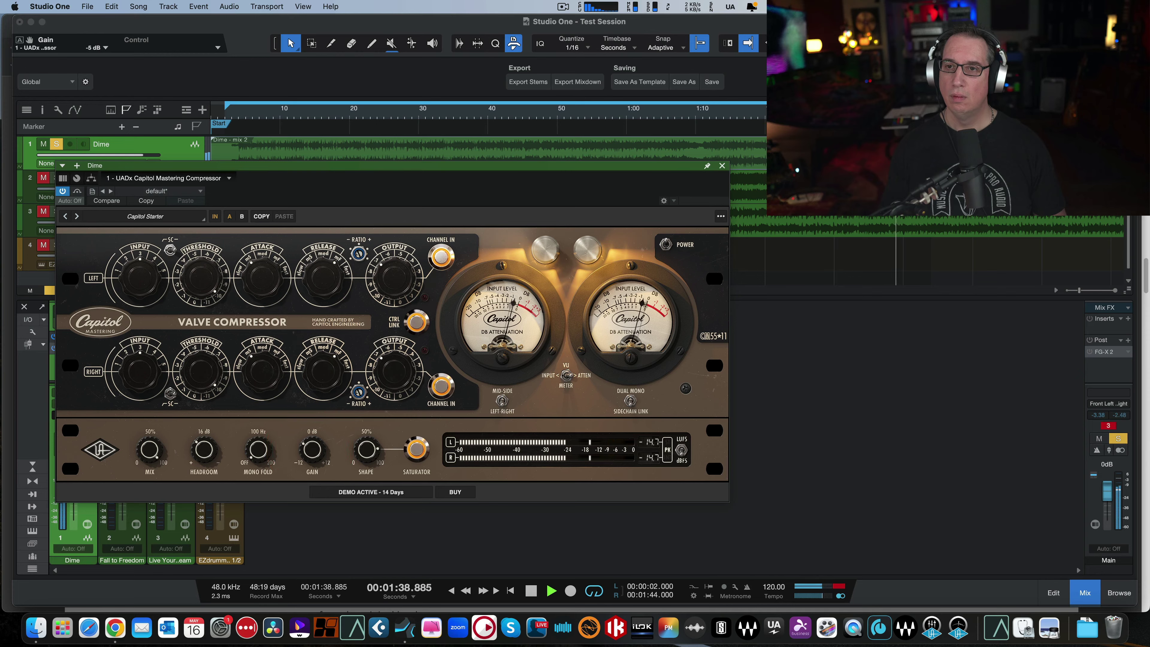
pyautogui.click(97, 452)
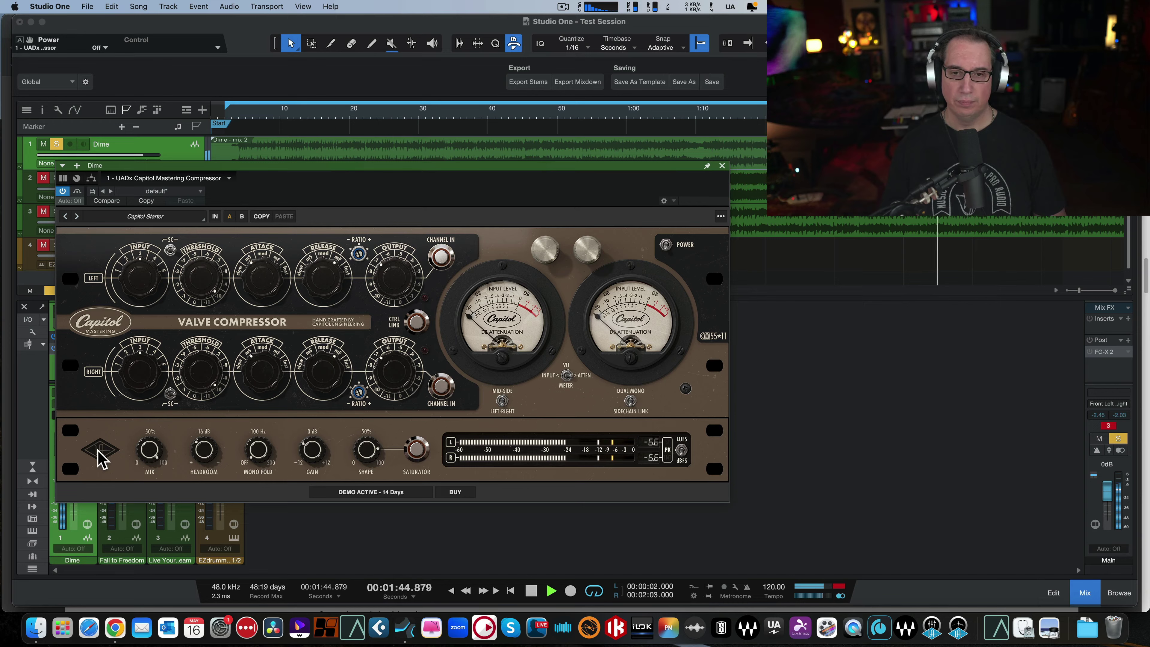
pyautogui.click(98, 453)
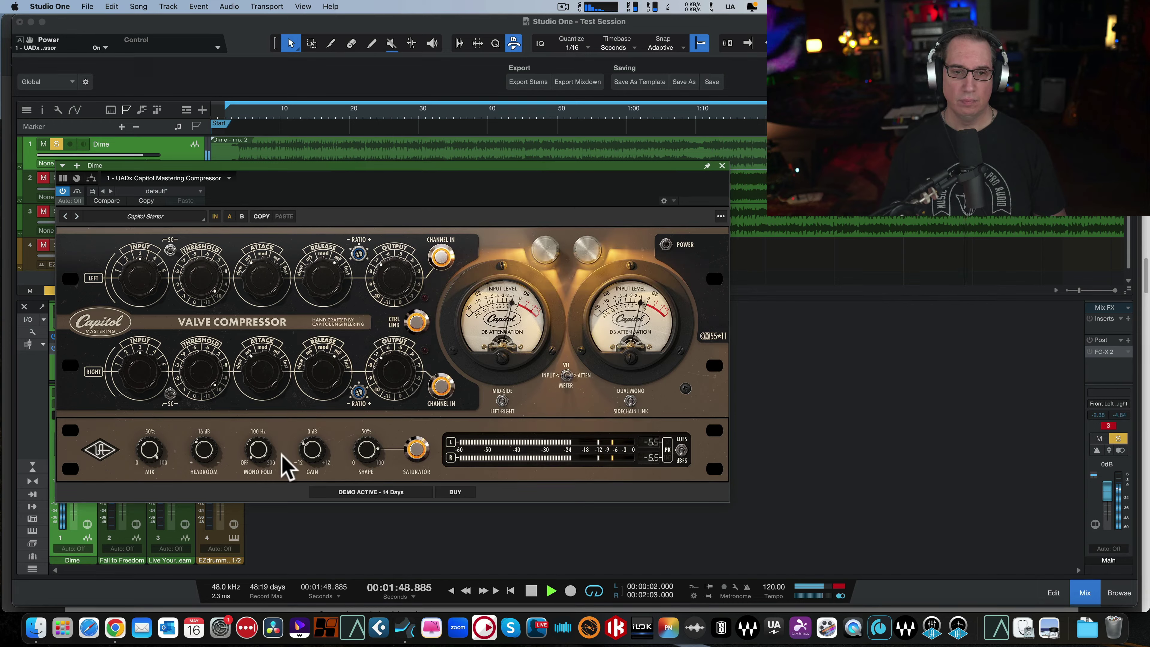
# Set the saturator Shape to 50% and Gain to -3 dB, level-matching the playing mix against the bypassed sound.
pyautogui.press('space')
pyautogui.moveTo(359, 440); pyautogui.dragTo(357, 475)
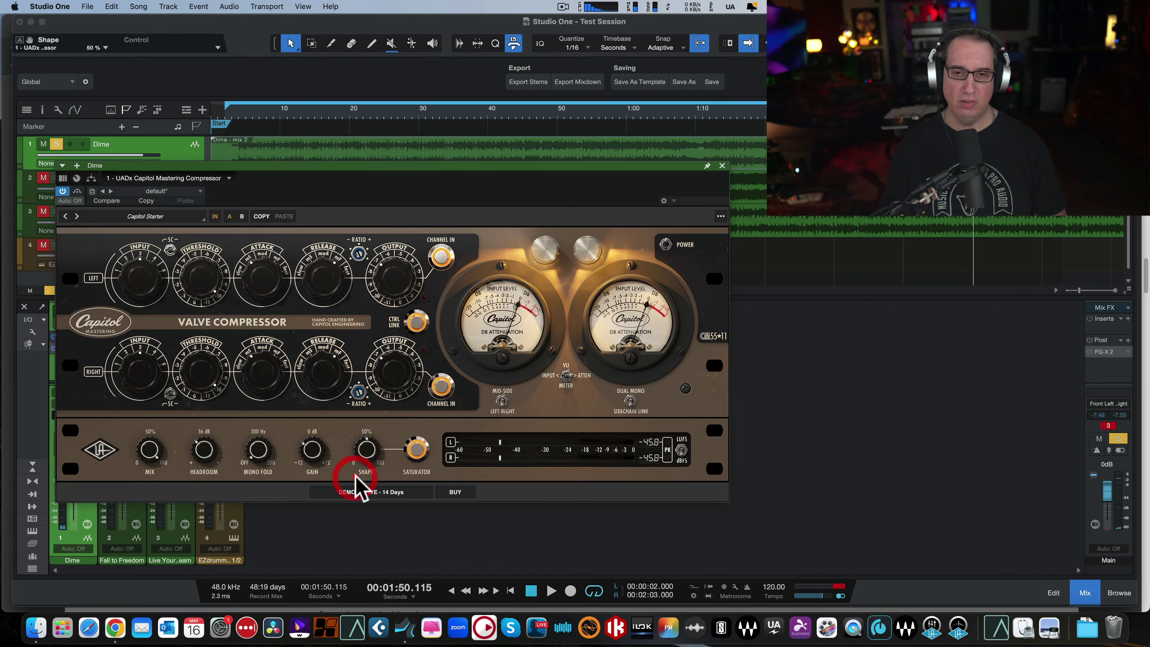
pyautogui.press('space')
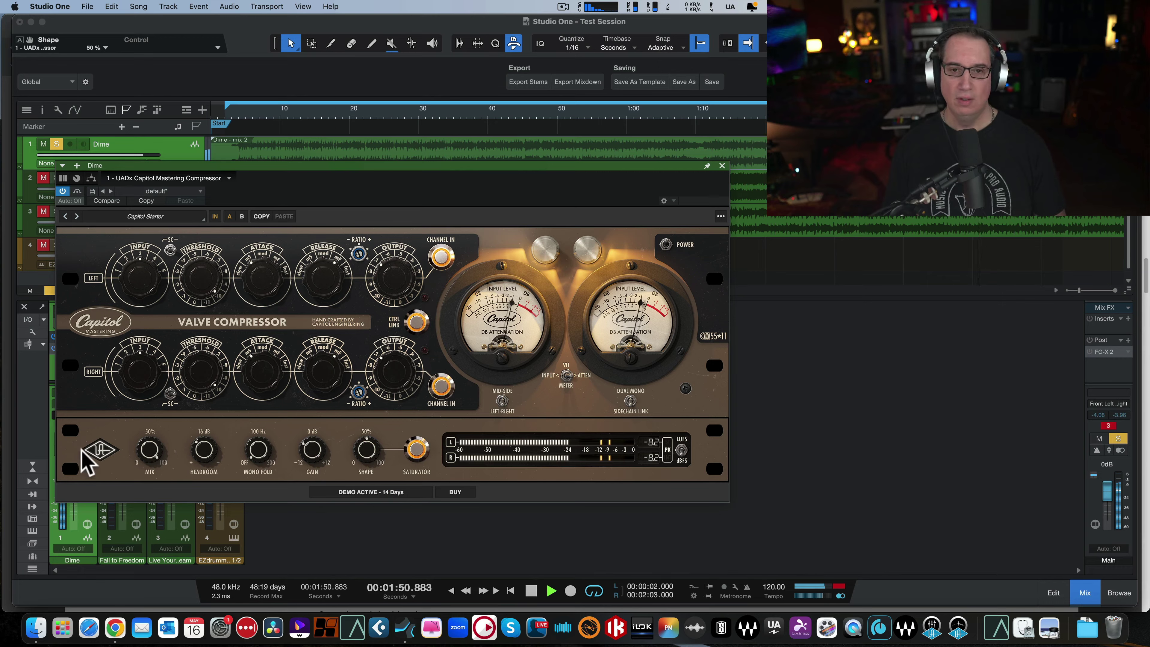
pyautogui.click(99, 460)
pyautogui.click(100, 459)
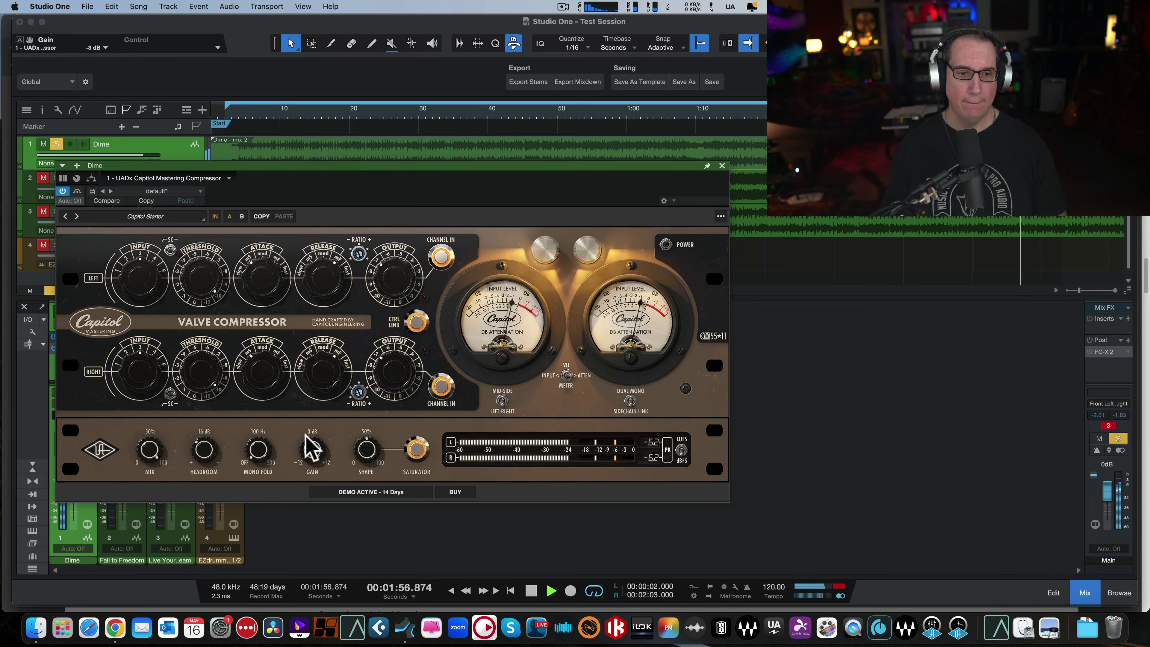
# Restart the Dime mix near its beginning and compare it with the compressor powered off and on.
pyautogui.click(228, 120)
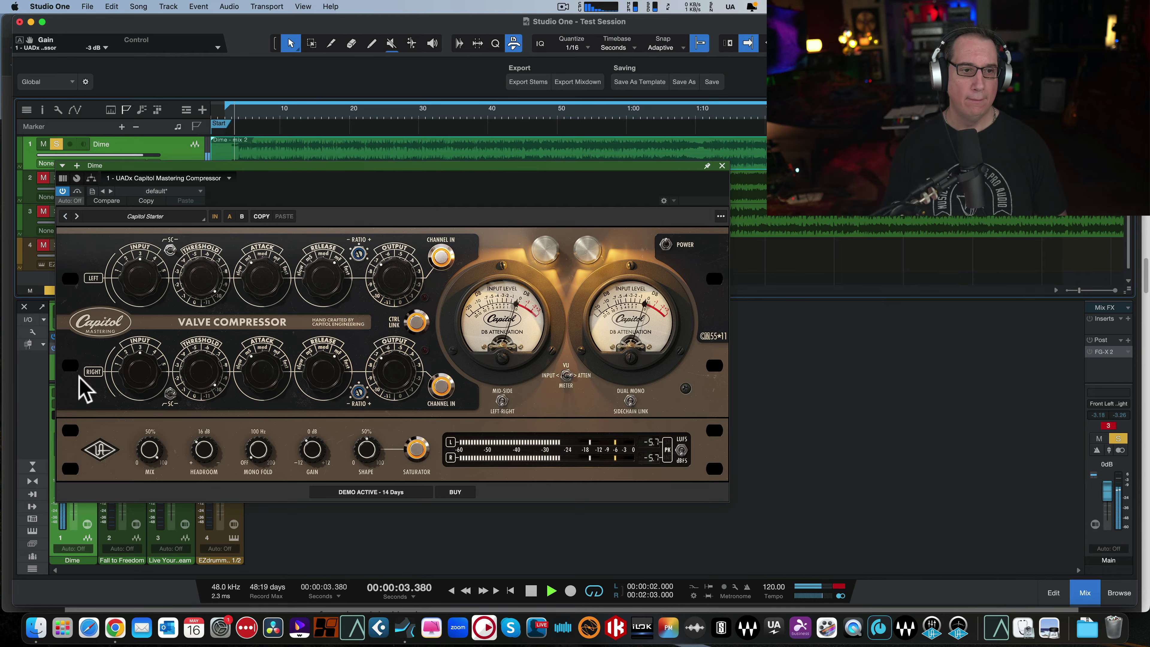
pyautogui.click(100, 449)
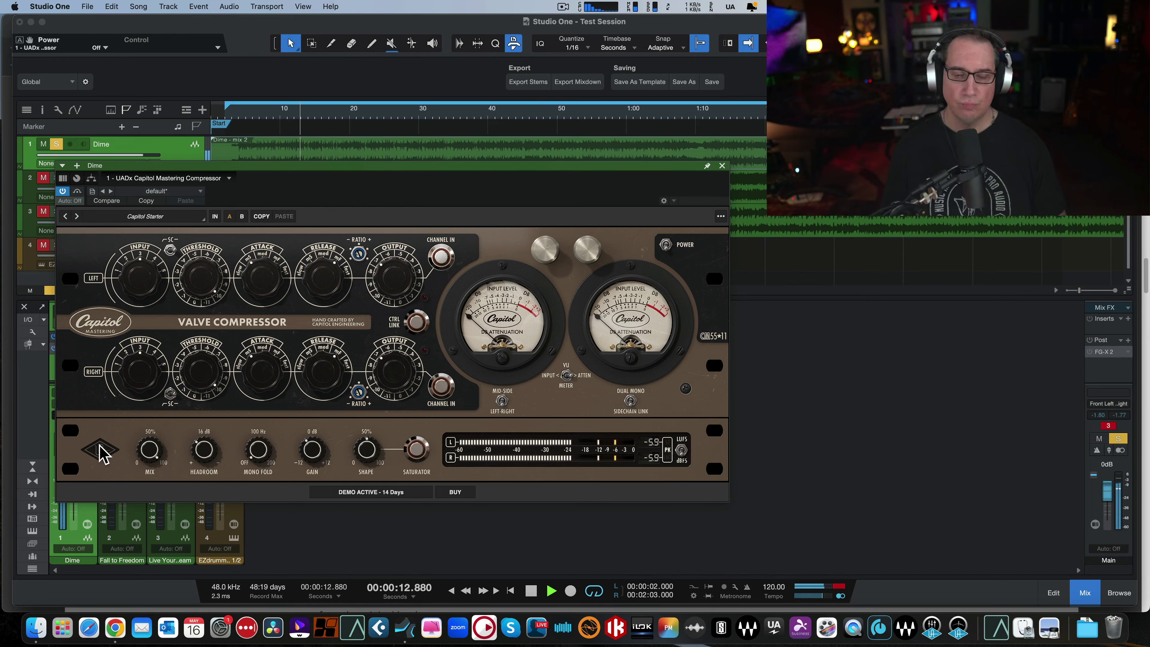
pyautogui.click(100, 449)
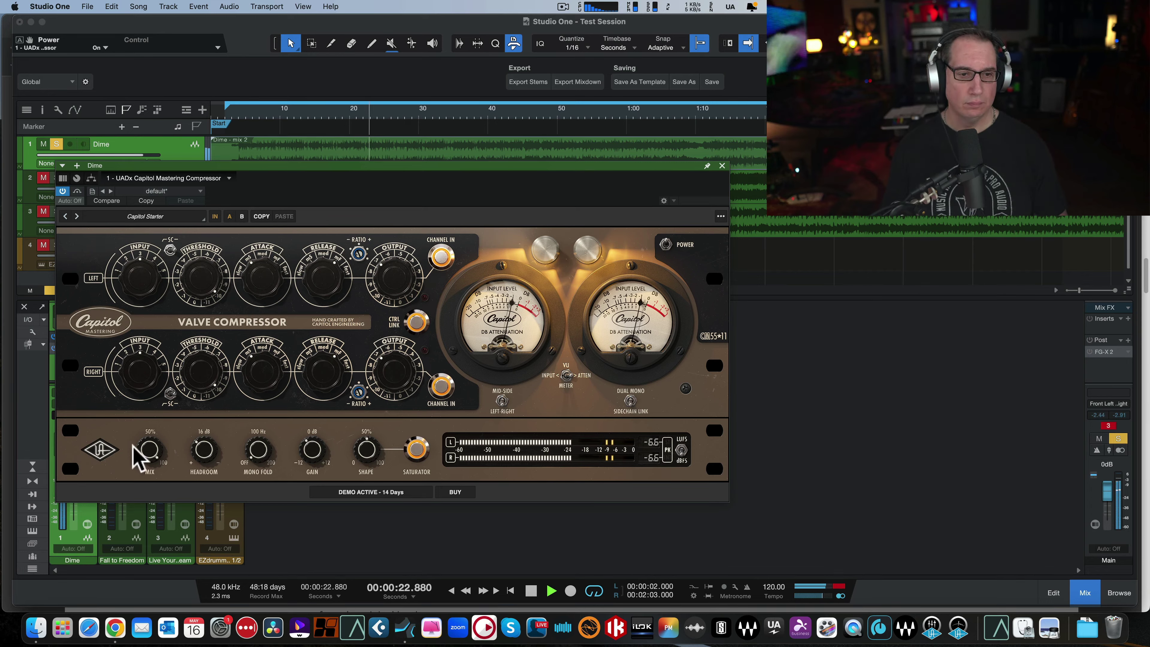
pyautogui.click(100, 449)
pyautogui.click(101, 450)
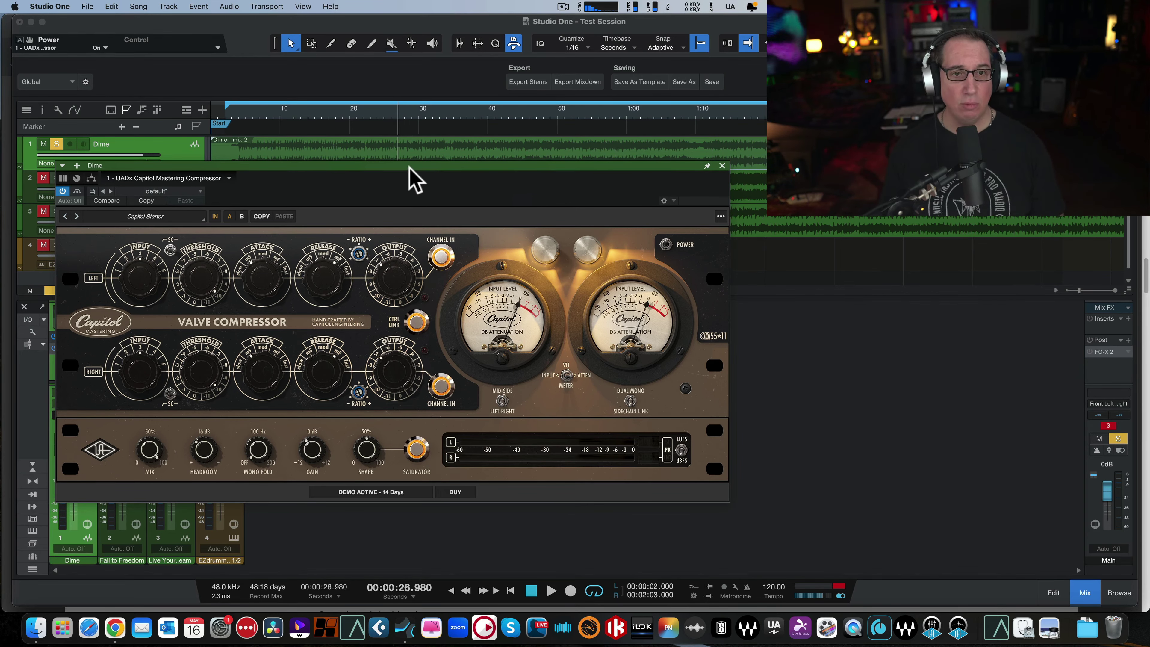
# Reposition the compressor window to uncover the channel faders, resume playback, and compare the mix with the compressor bypassed and active.
pyautogui.moveTo(409, 166); pyautogui.dragTo(405, 159)
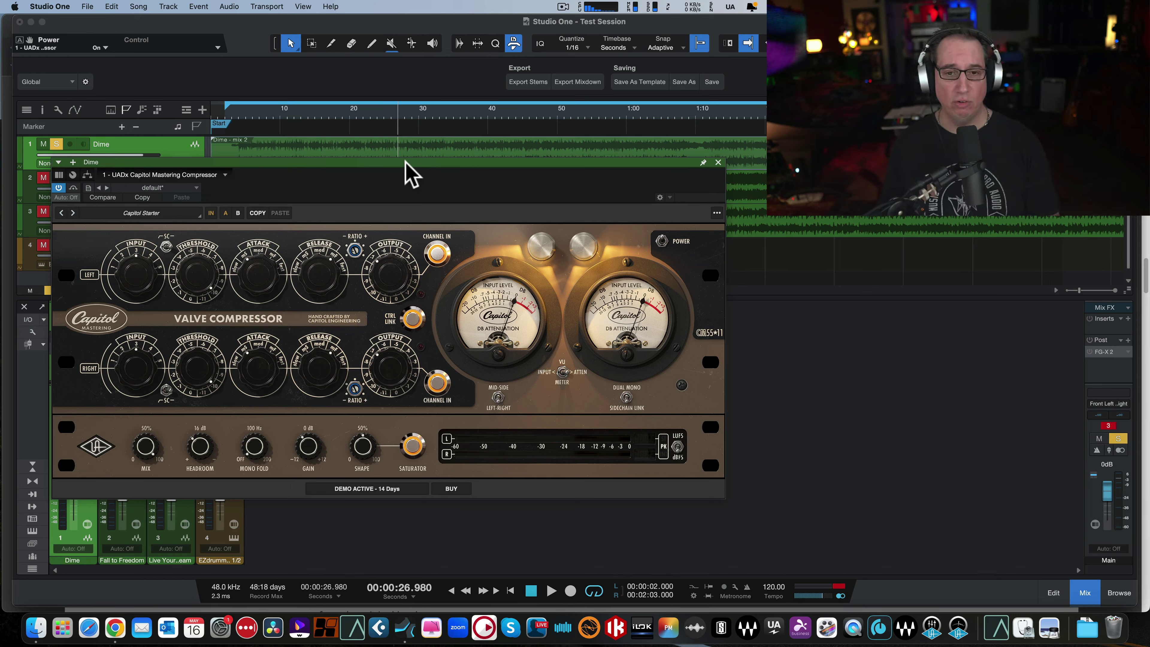
pyautogui.moveTo(405, 164); pyautogui.dragTo(388, 136)
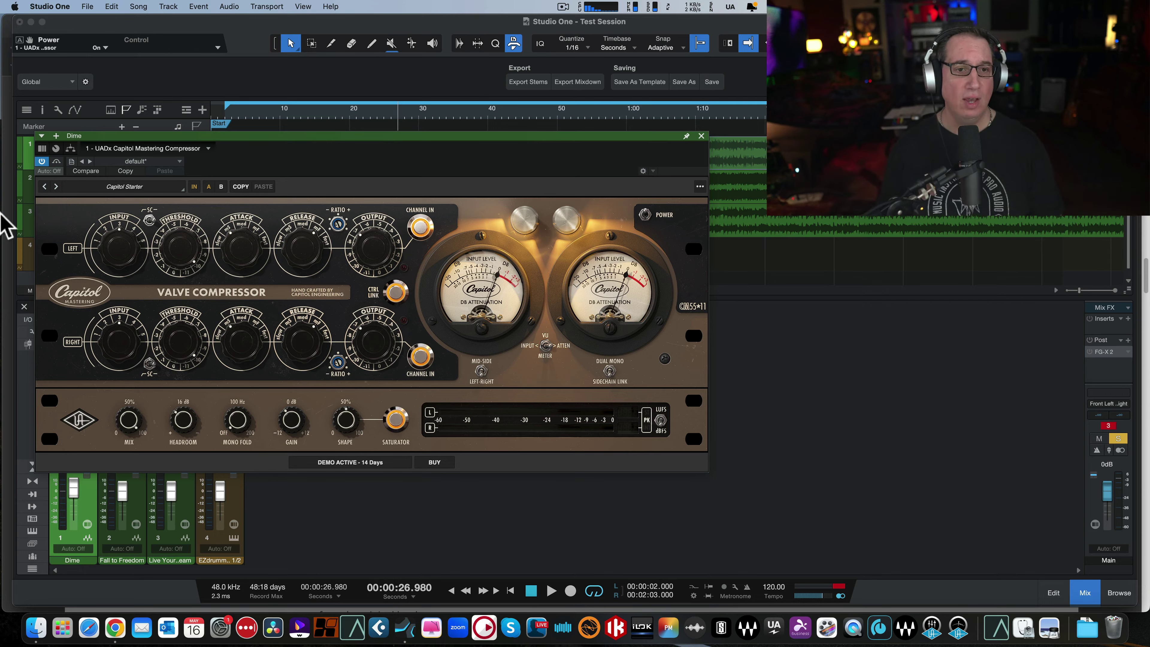
pyautogui.moveTo(226, 136); pyautogui.dragTo(221, 141)
pyautogui.press('space')
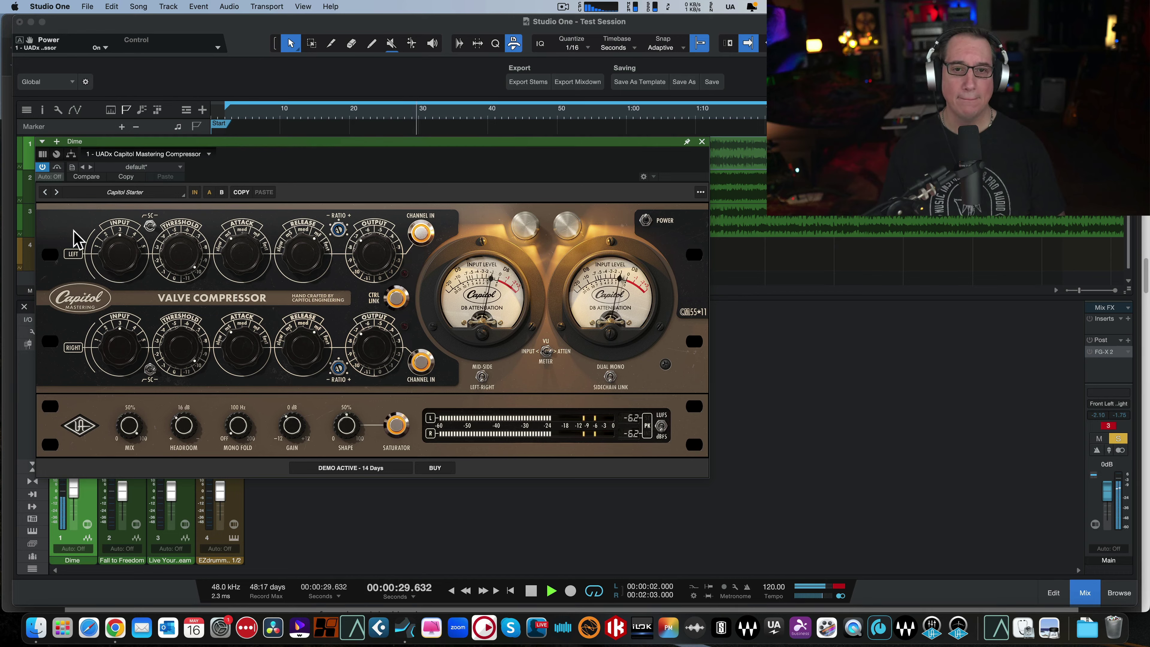
pyautogui.click(81, 428)
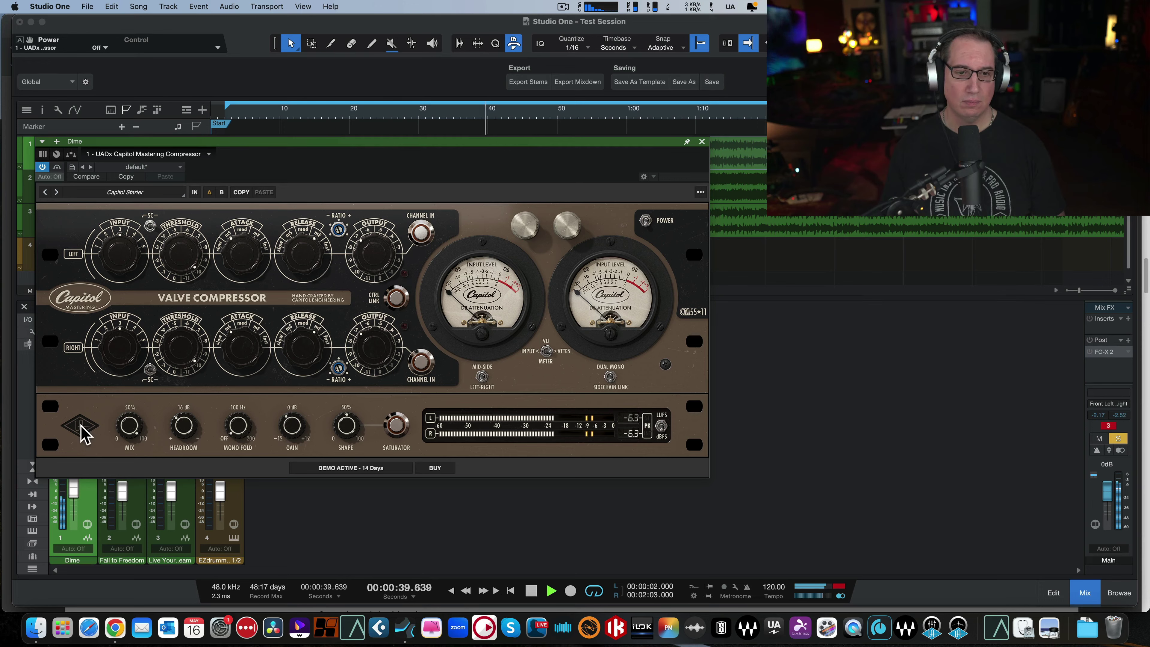
pyautogui.click(81, 427)
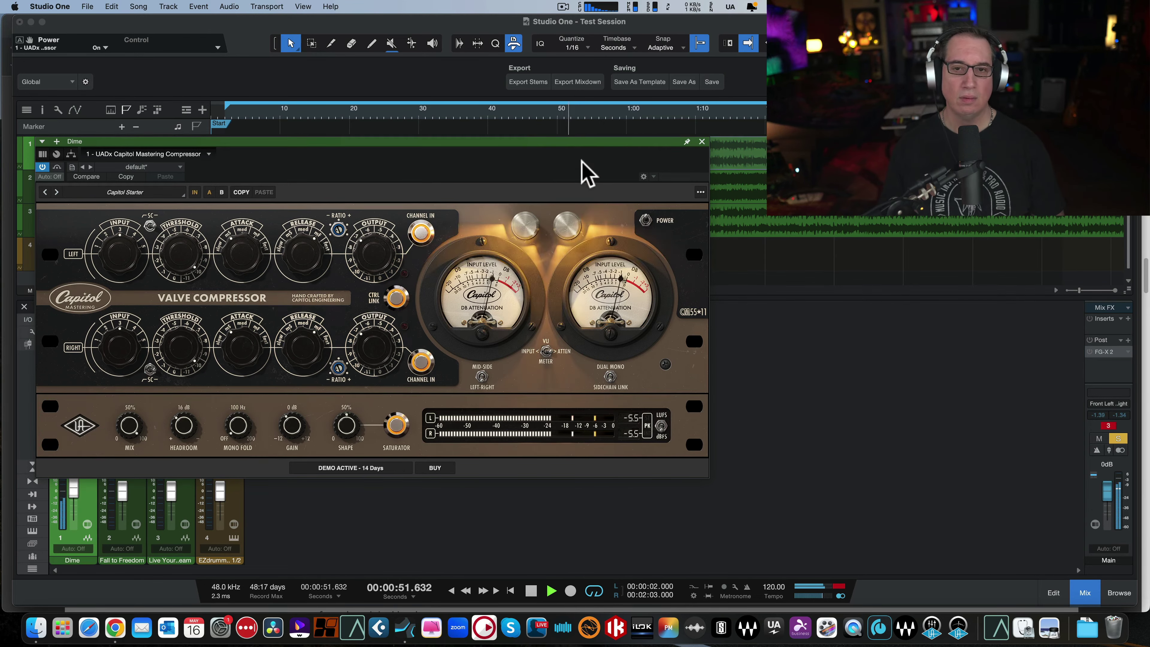
# Stop playback, close the Dime compressor, solo and select the Fall to Freedom channel, and return to the song start.
pyautogui.press('space')
pyautogui.click(701, 141)
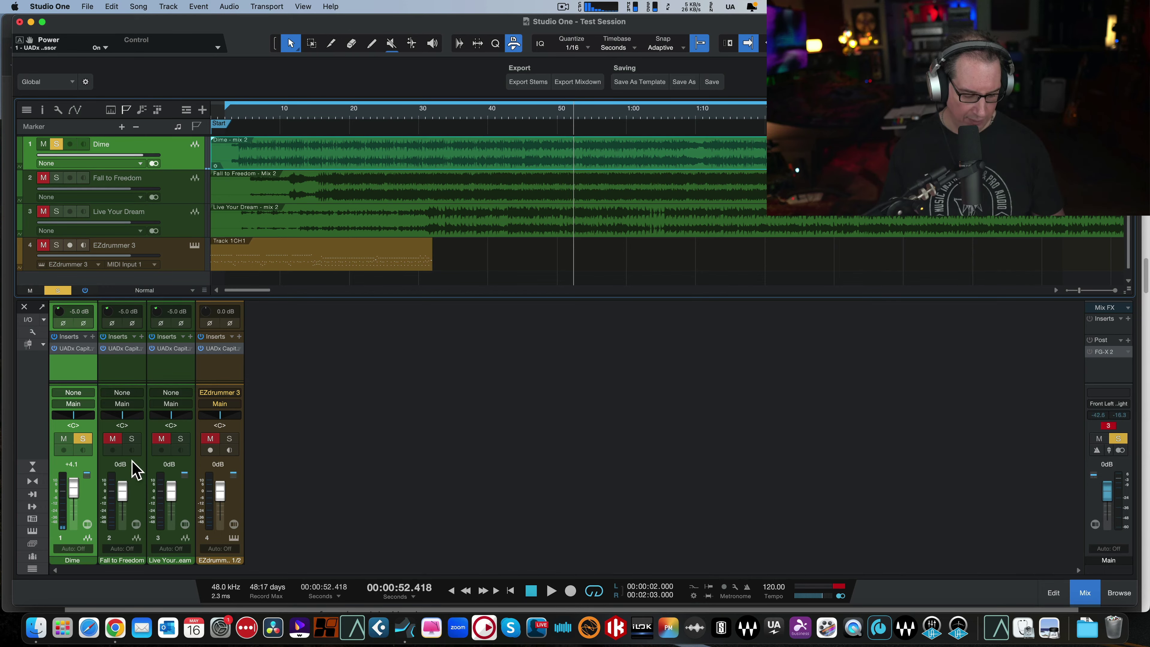
pyautogui.click(132, 438)
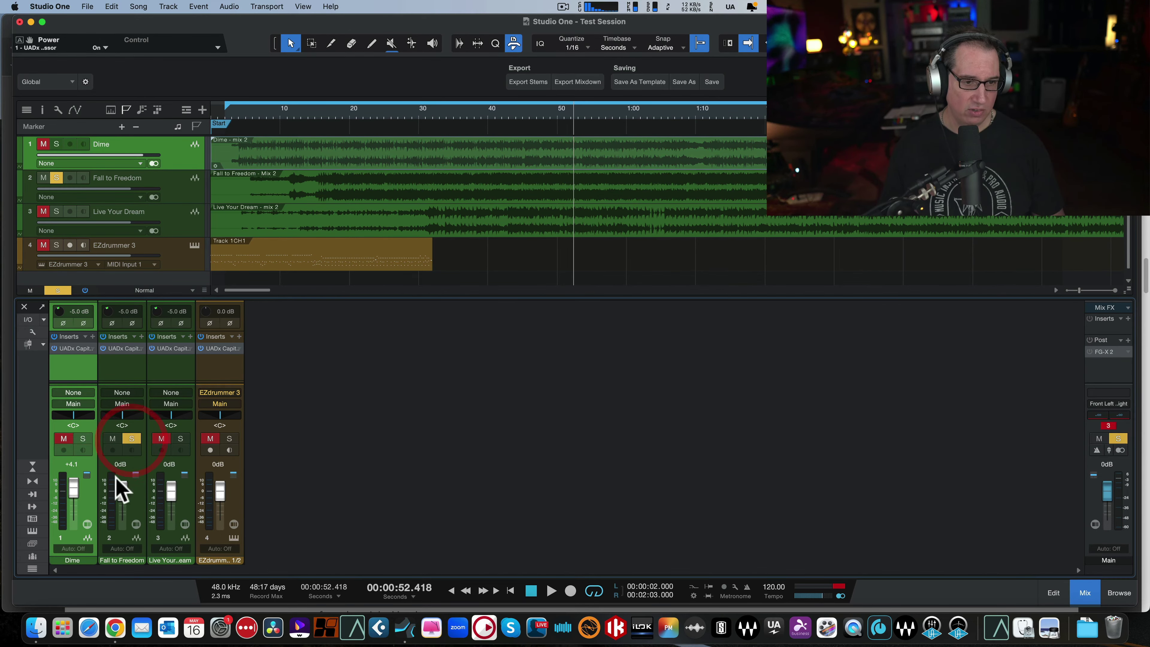
pyautogui.press('Home')
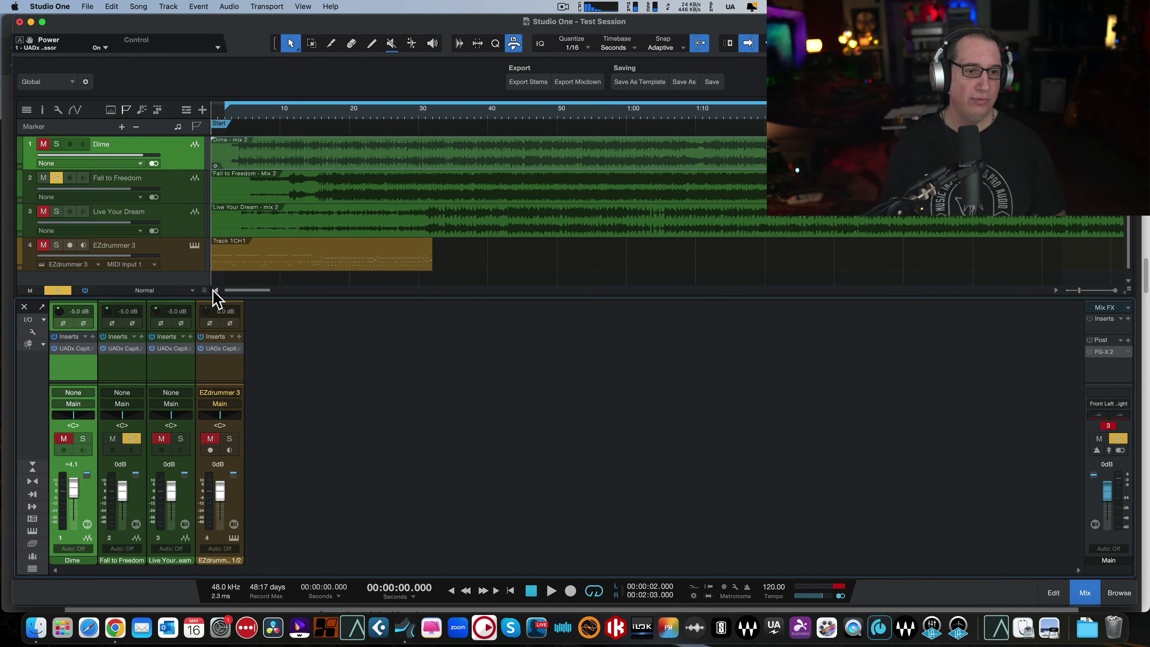
pyautogui.click(116, 369)
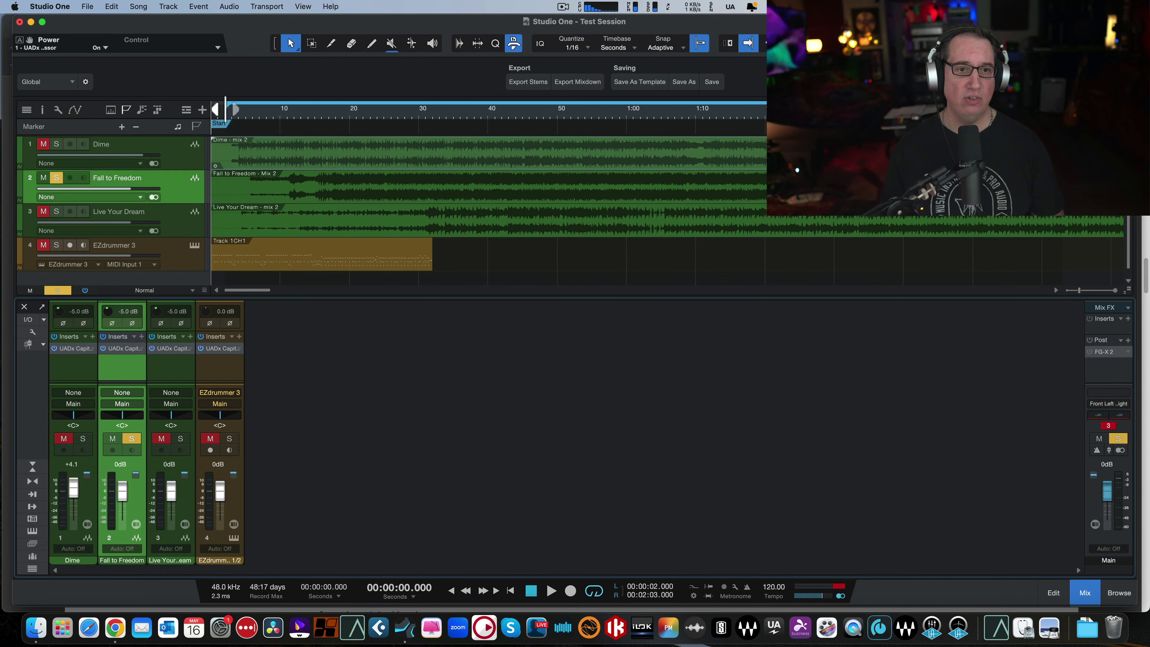
# Move the loop range's start and the playhead to 5 seconds, and fit more of the song in the timeline.
pyautogui.click(249, 113)
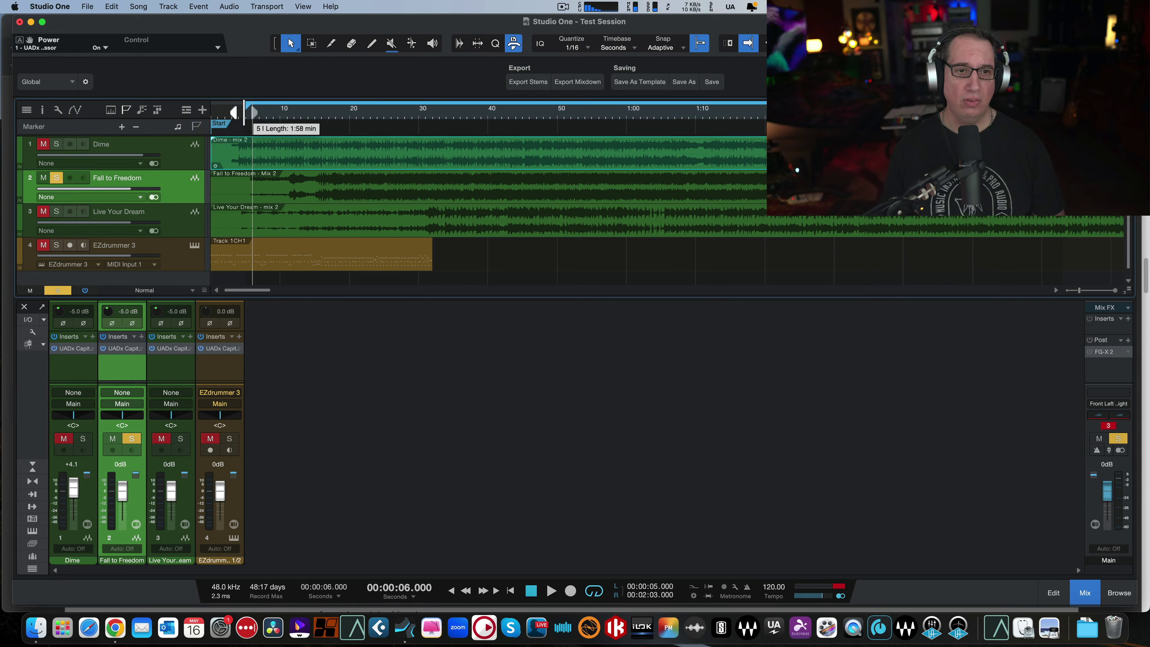
pyautogui.click(243, 111)
pyautogui.click(244, 113)
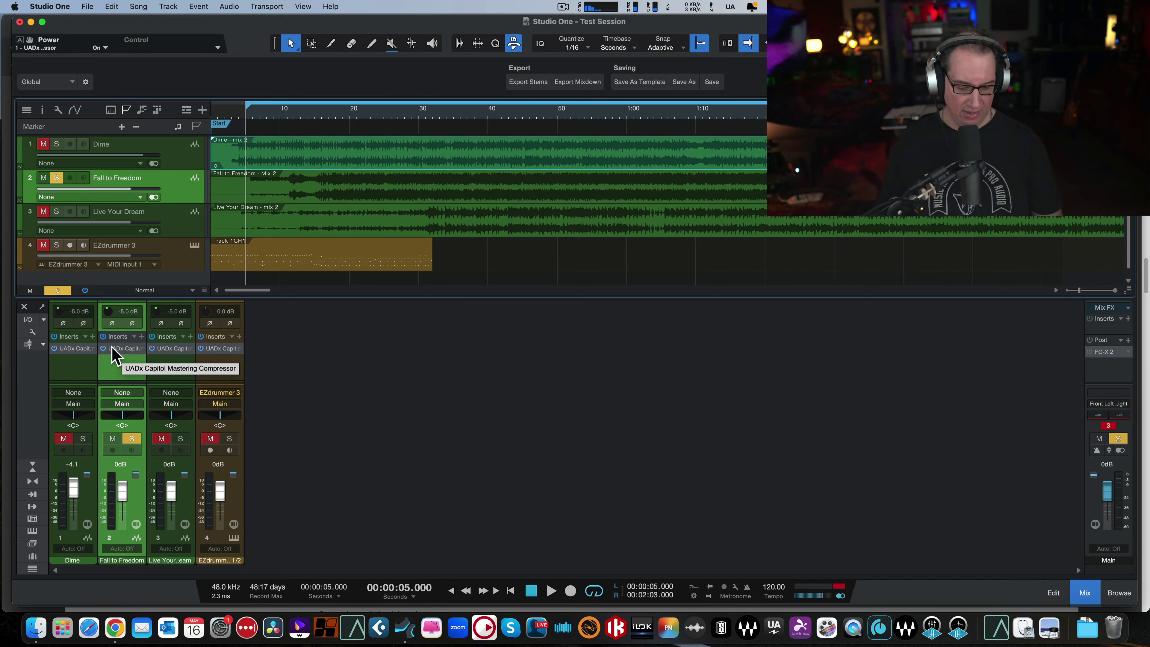
pyautogui.press('w')
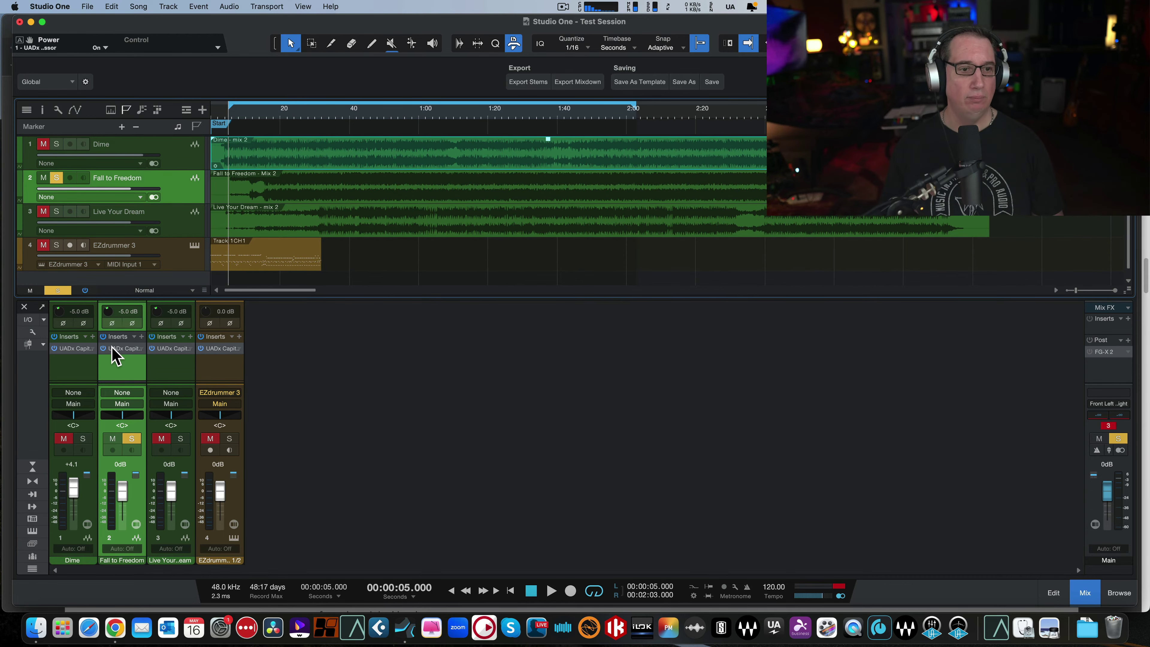
# Open the Fall to Freedom channel's compressor and load the Saturate Master Buss preset, filtering presets by Mix Bus and Master.
pyautogui.click(113, 348)
pyautogui.moveTo(371, 158); pyautogui.dragTo(279, 199)
pyautogui.click(212, 241)
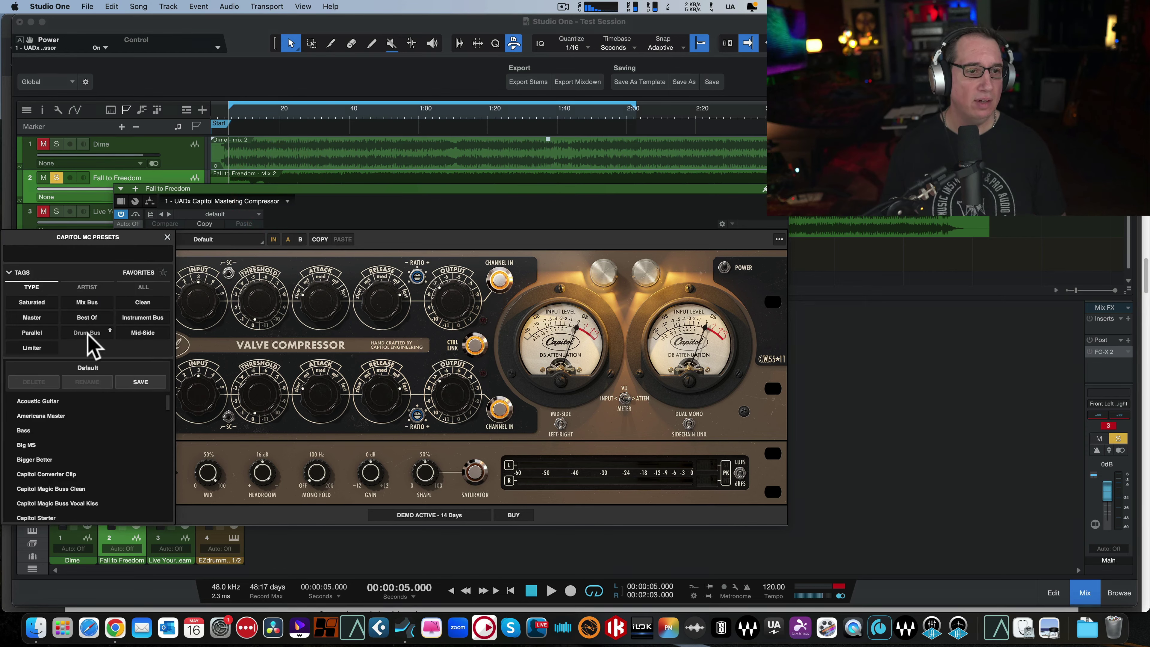
pyautogui.click(87, 302)
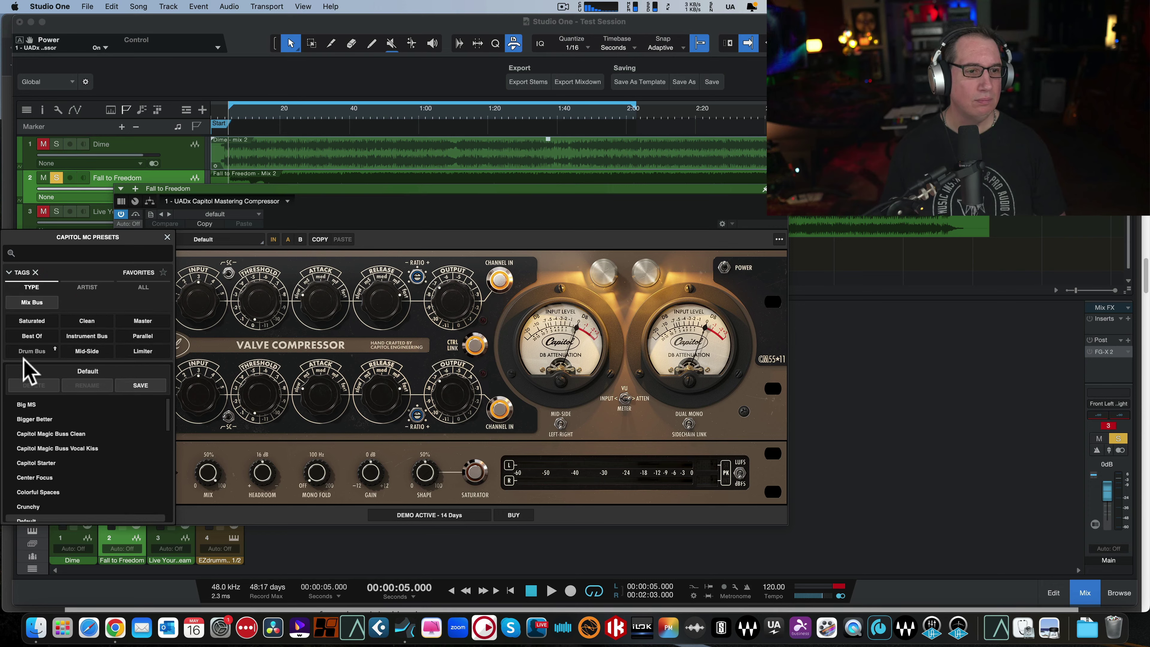
pyautogui.click(143, 322)
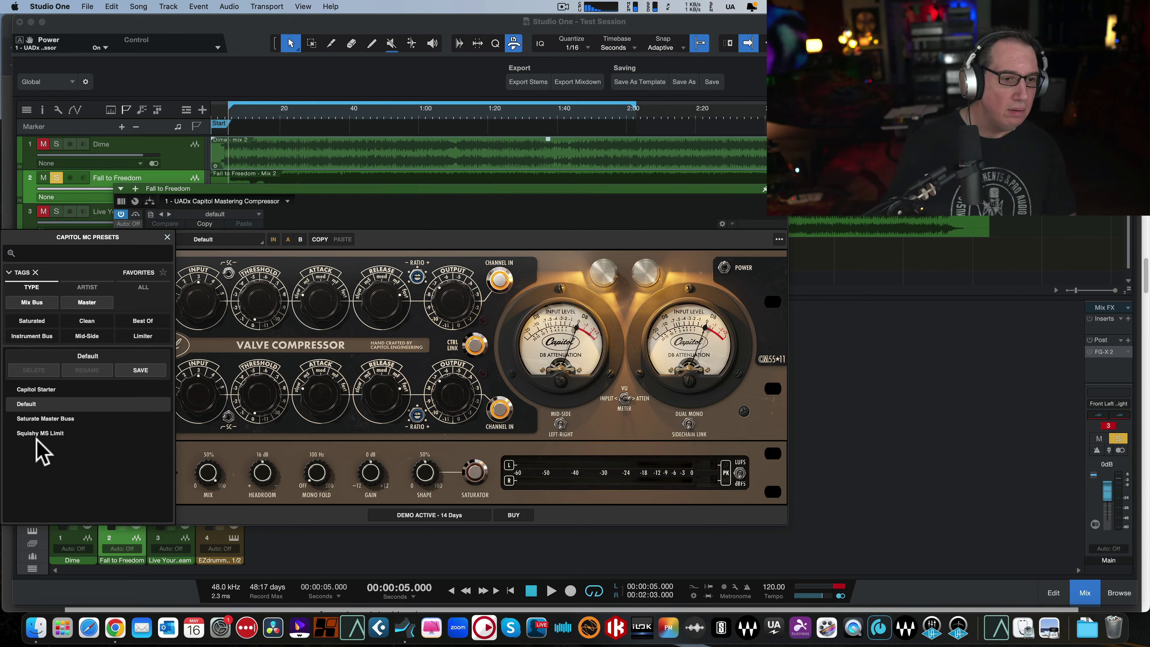
pyautogui.click(41, 420)
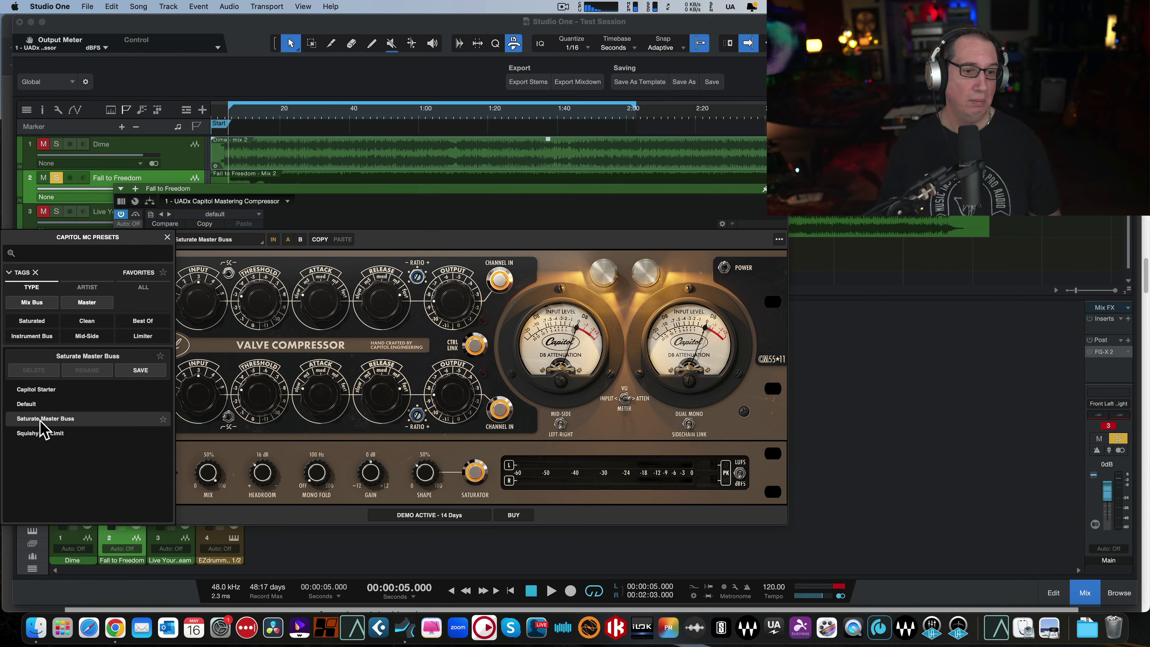
pyautogui.click(319, 229)
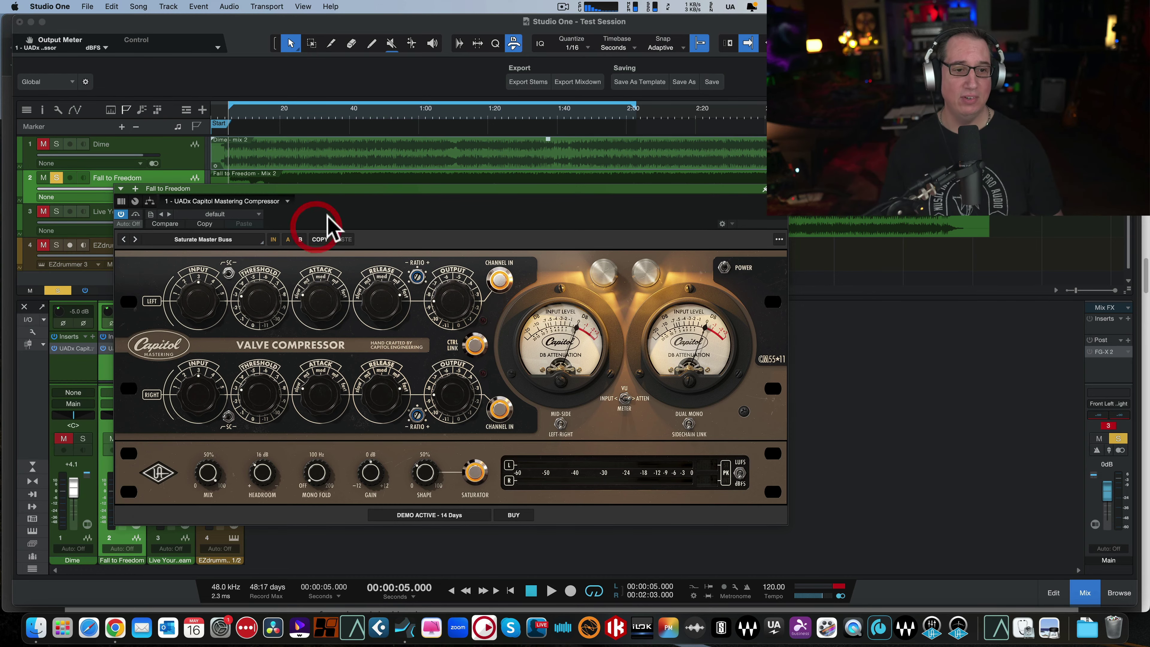
# Play the Fall to Freedom mix, shift the compressor window slightly, and clear the Main channel's clip indicator.
pyautogui.press('space')
pyautogui.moveTo(353, 201); pyautogui.dragTo(345, 198)
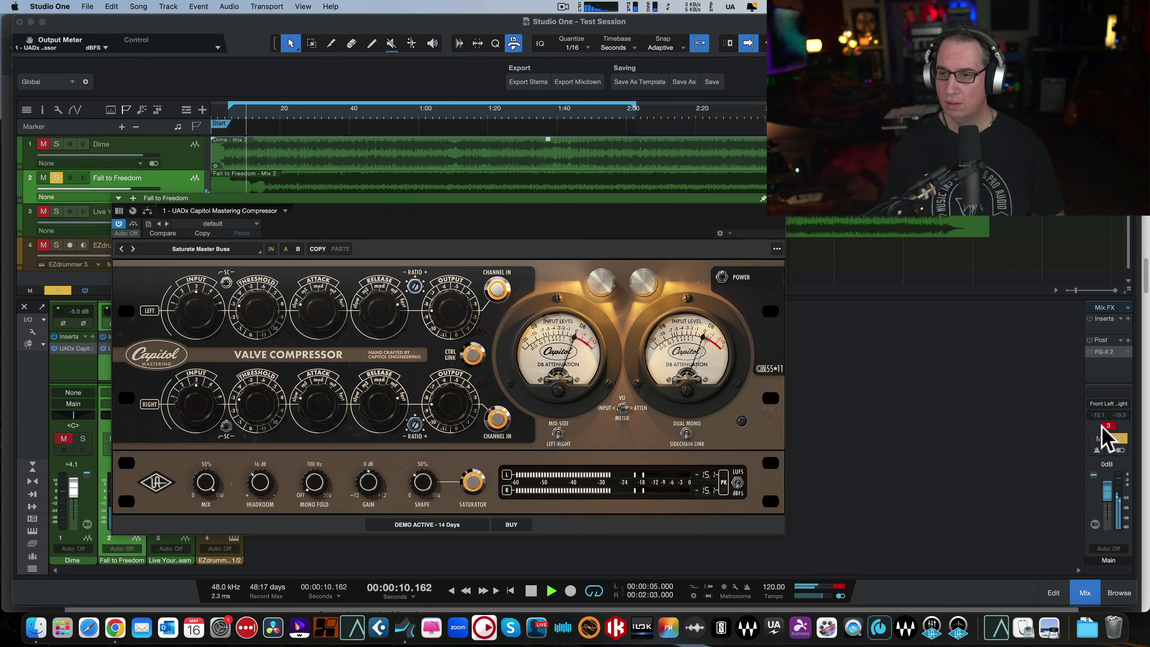
pyautogui.click(1104, 412)
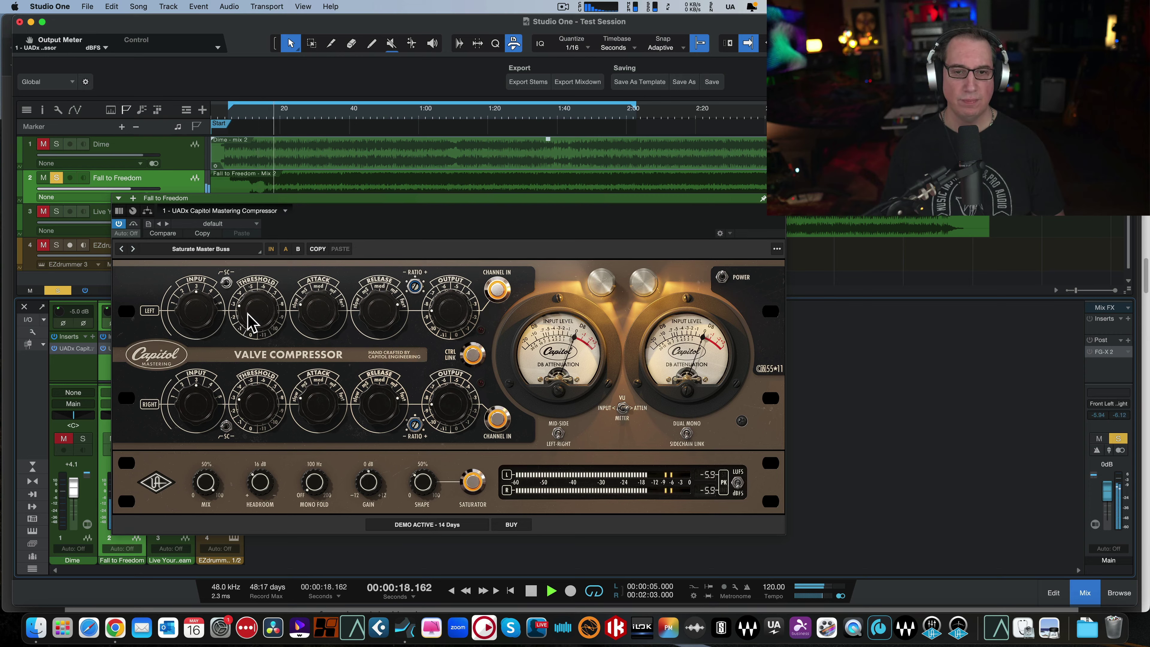
# Adjust the linked Threshold, set the Input to 3 and the Output to -11 dB, and stop playback.
pyautogui.moveTo(248, 321); pyautogui.dragTo(249, 255)
pyautogui.moveTo(192, 309); pyautogui.dragTo(192, 297)
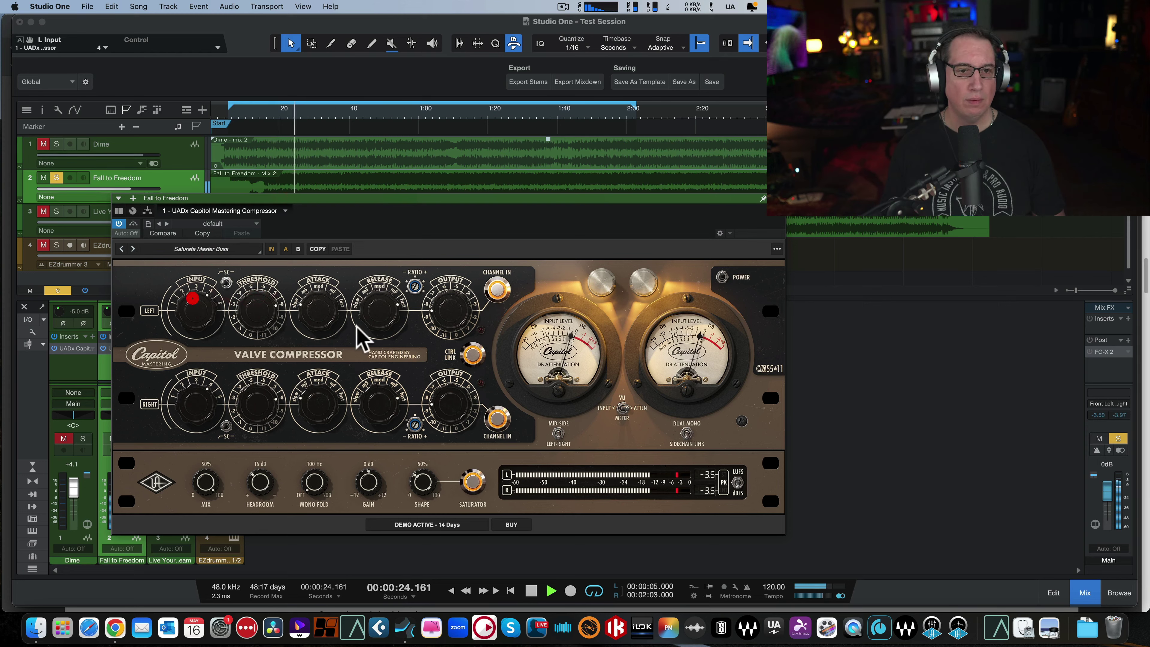
pyautogui.moveTo(445, 303); pyautogui.dragTo(443, 315)
pyautogui.moveTo(248, 312); pyautogui.dragTo(216, 308)
pyautogui.moveTo(435, 314); pyautogui.dragTo(436, 321)
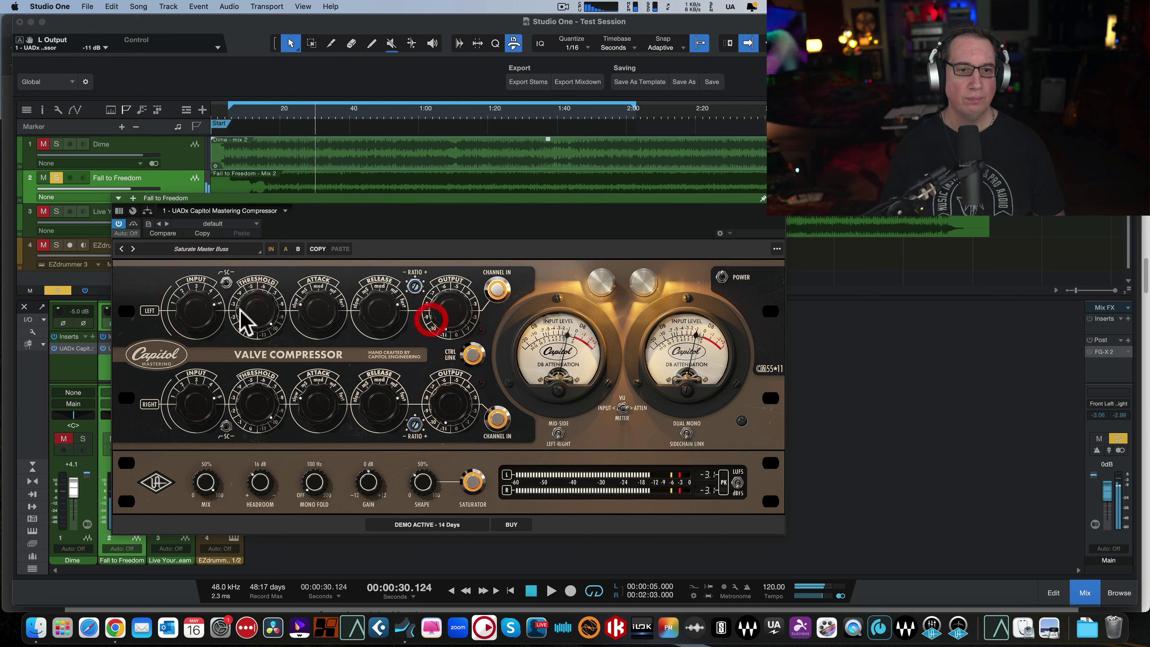
pyautogui.click(227, 283)
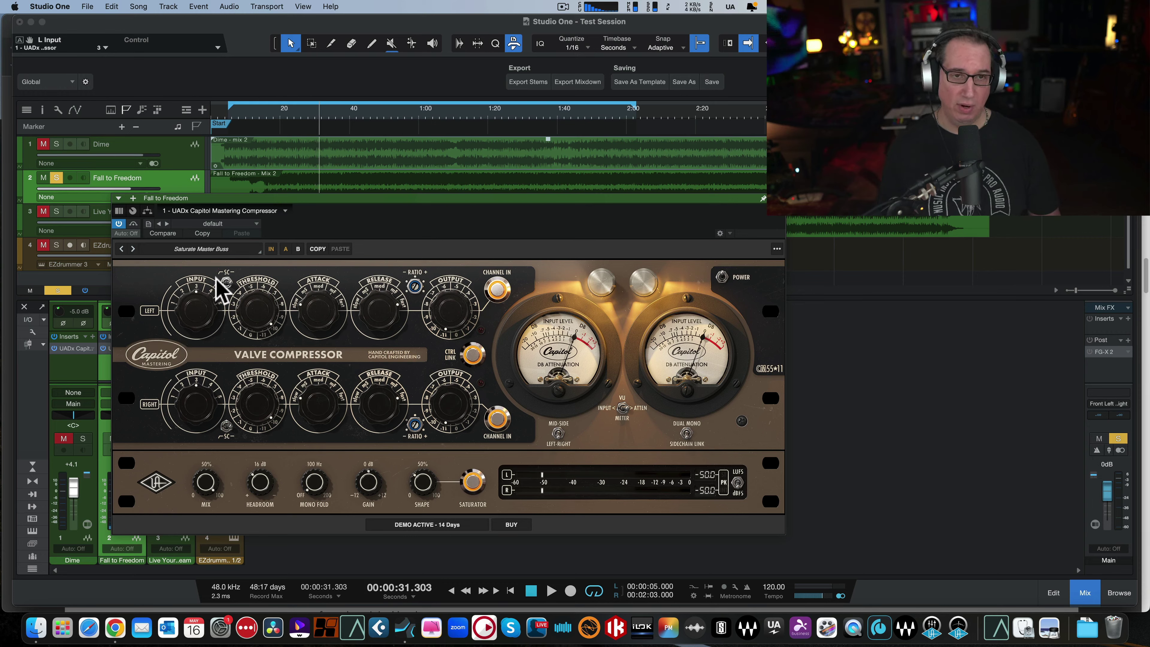
# Resume playback and set the linked Threshold to -7 dB on the Fall to Freedom compressor.
pyautogui.press('space')
pyautogui.moveTo(245, 347); pyautogui.dragTo(239, 378)
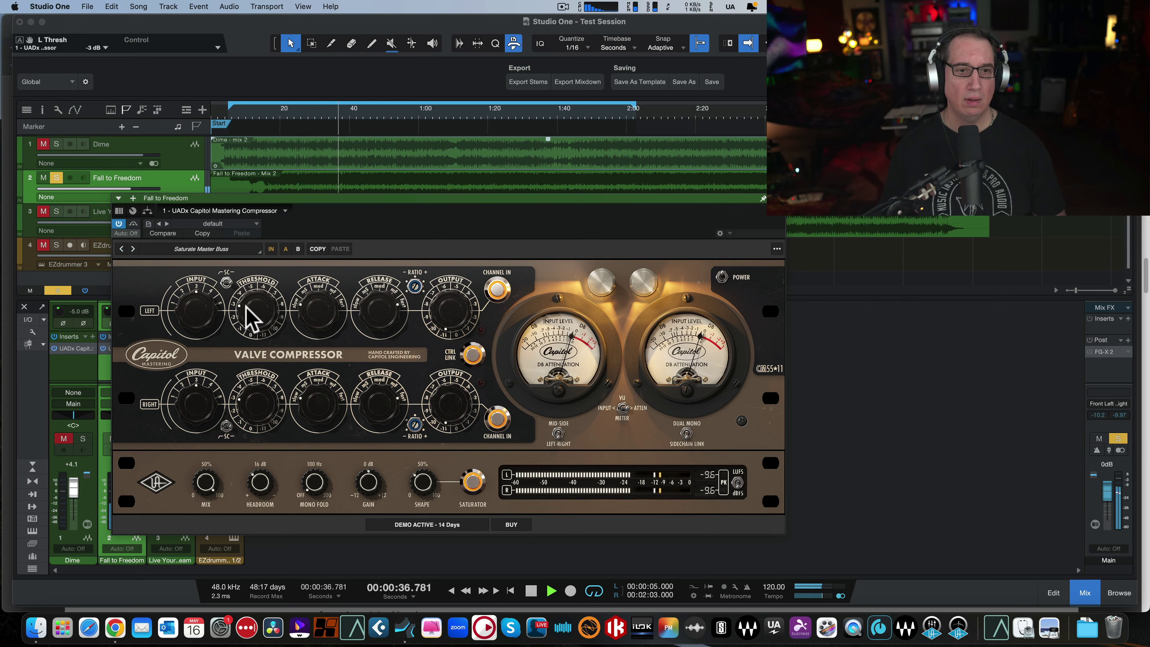
pyautogui.moveTo(248, 313); pyautogui.dragTo(258, 299)
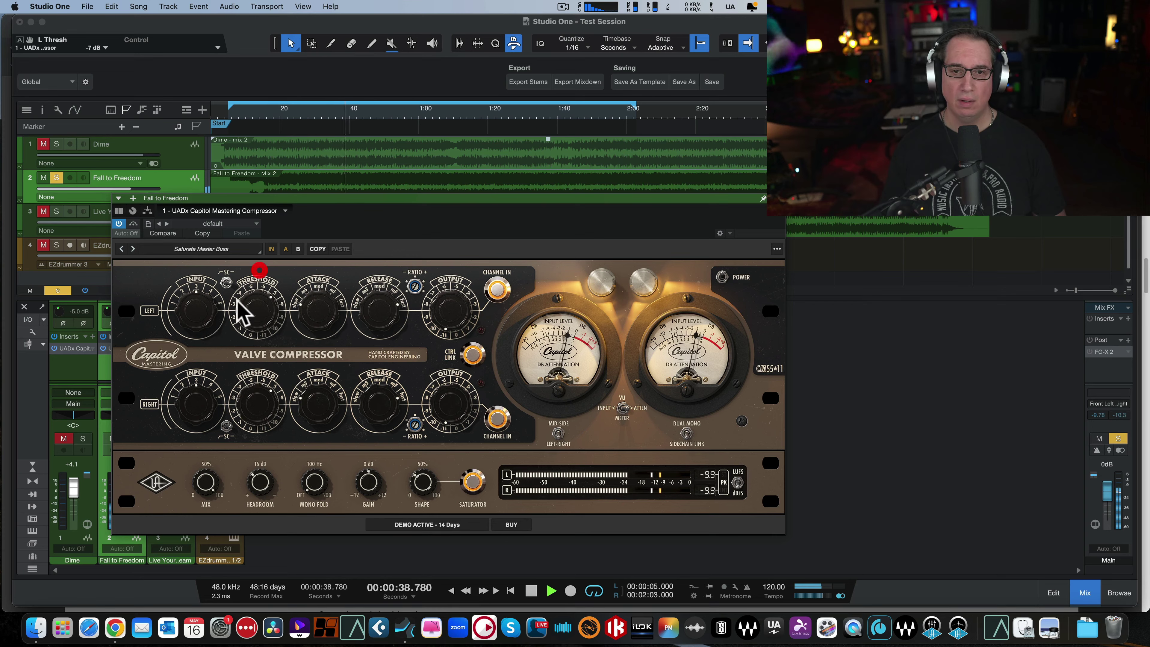
# Set the linked Output to -8.5 dB on the Fall to Freedom compressor and compare processed against bypassed sound during playback.
pyautogui.click(147, 487)
pyautogui.click(147, 485)
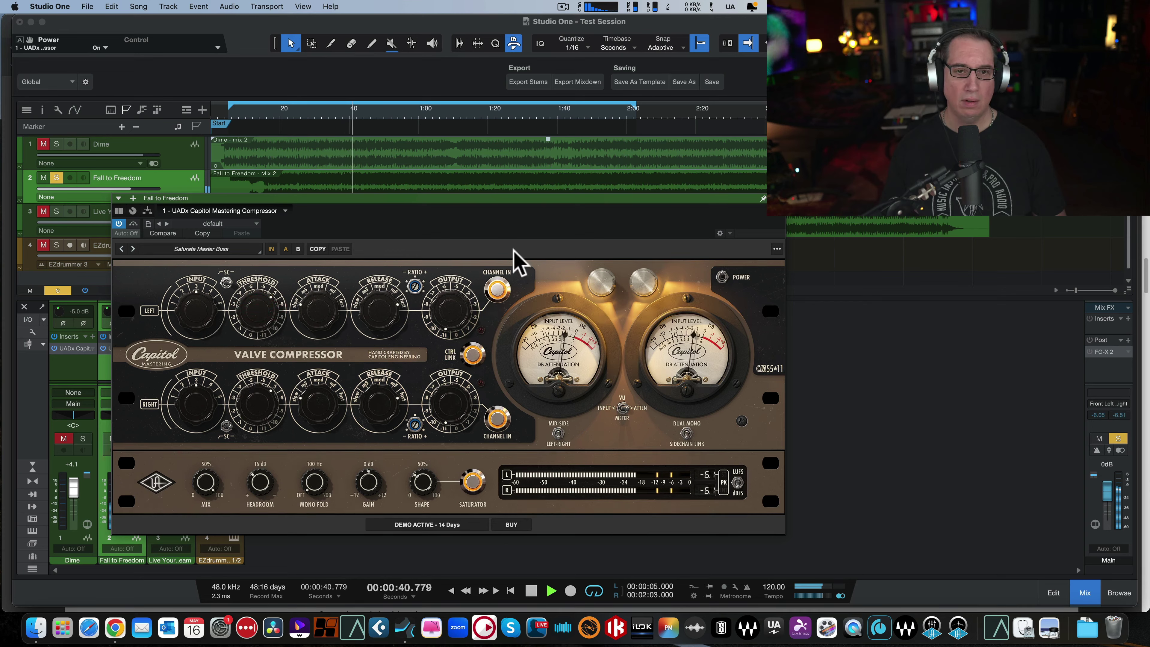
pyautogui.moveTo(442, 294); pyautogui.dragTo(437, 292)
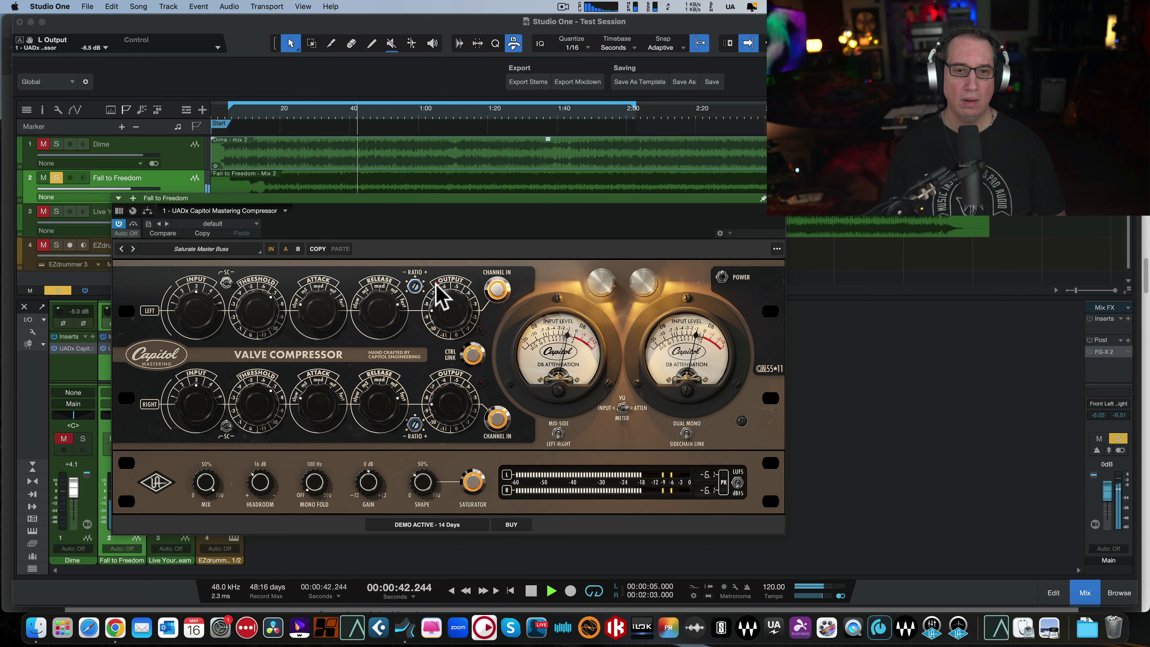
pyautogui.click(153, 483)
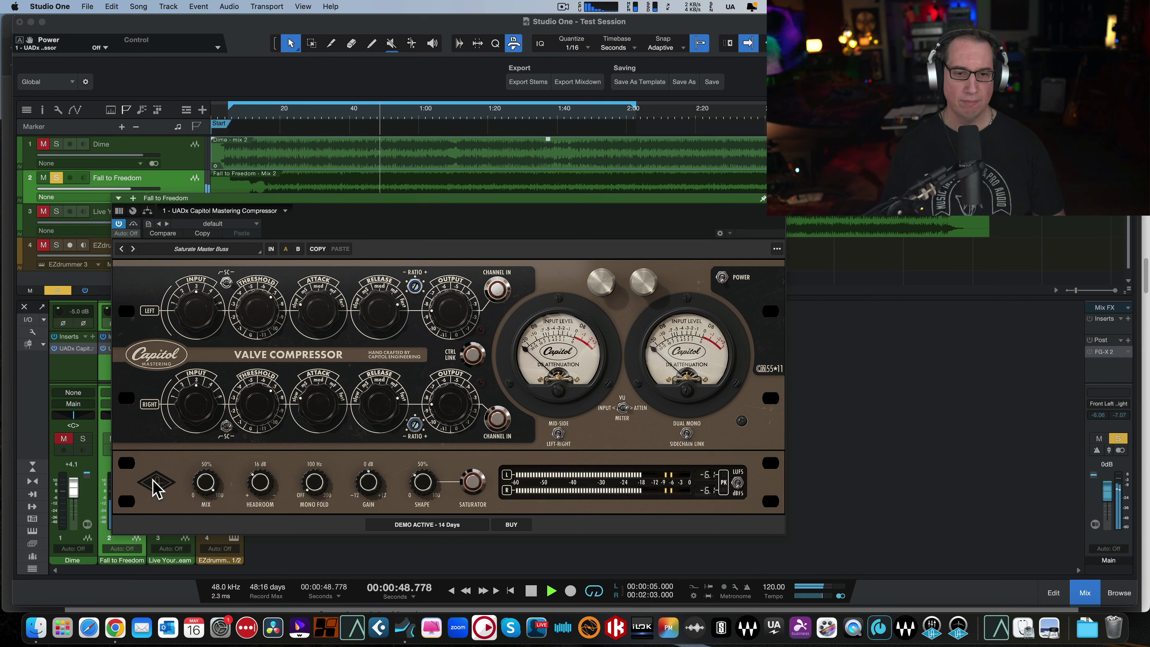
pyautogui.click(154, 482)
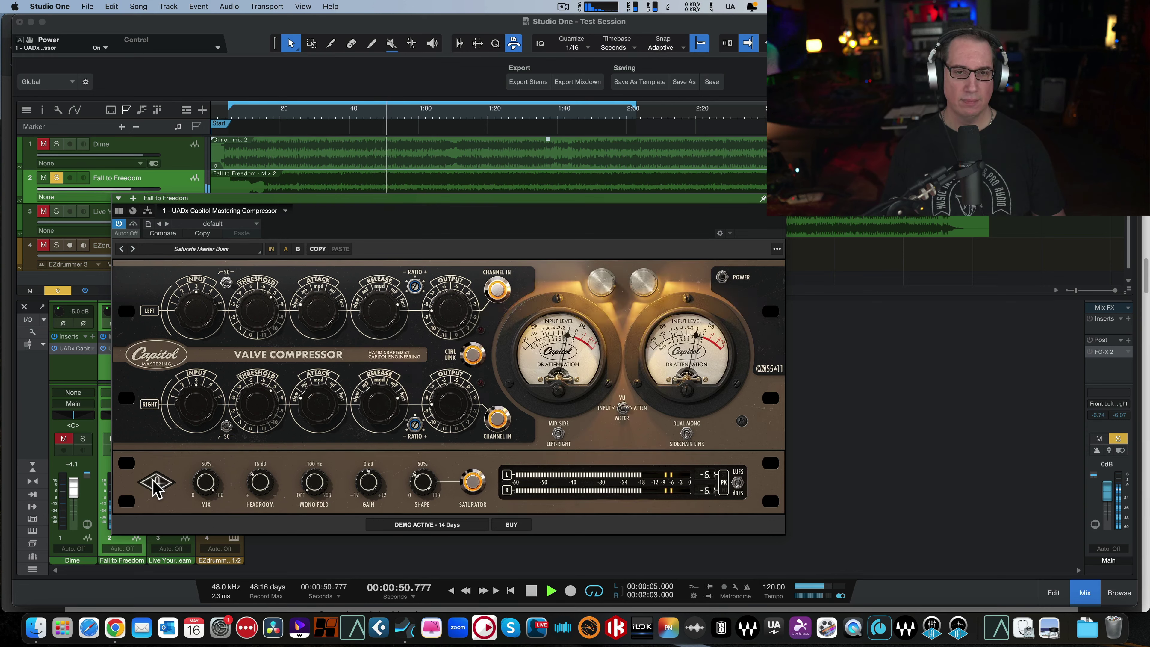
# Set the linked Ratio to 2:1 and the Threshold to -8 dB, and check the result against the bypassed signal.
pyautogui.moveTo(417, 288); pyautogui.dragTo(412, 317)
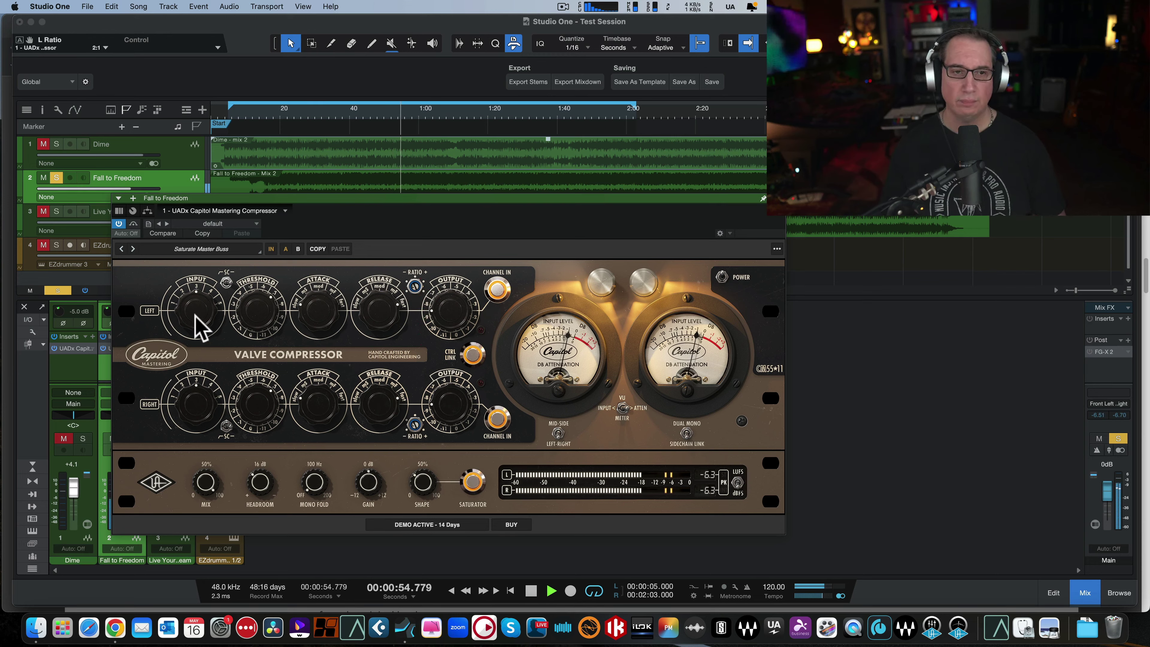
pyautogui.moveTo(246, 313); pyautogui.dragTo(247, 302)
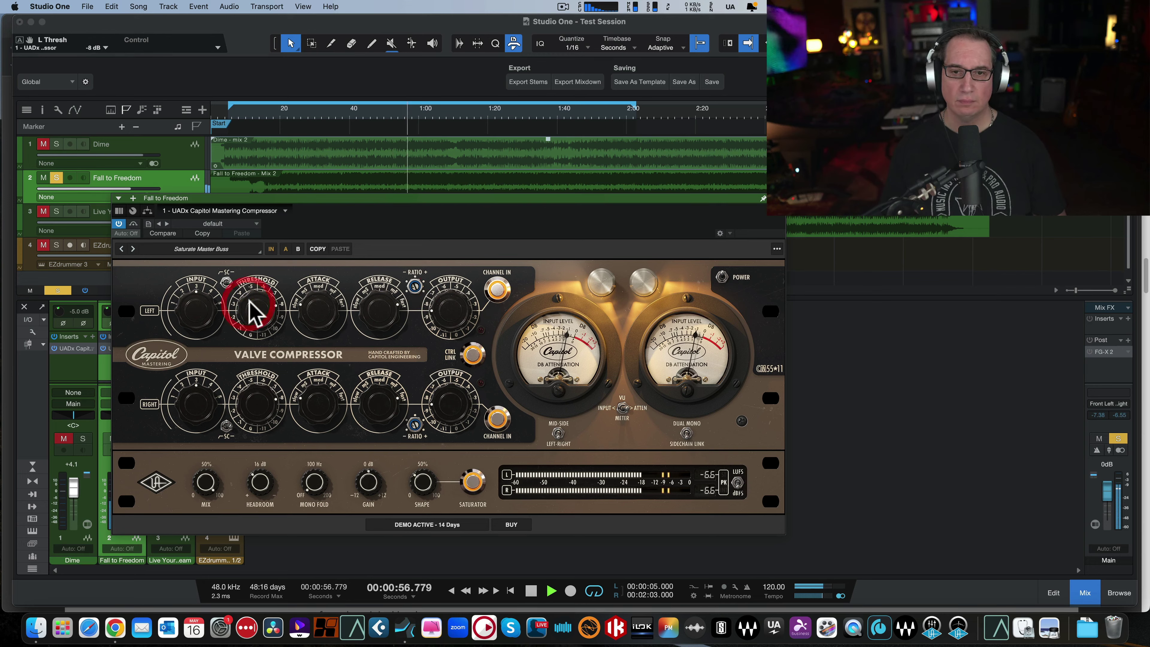
pyautogui.click(152, 481)
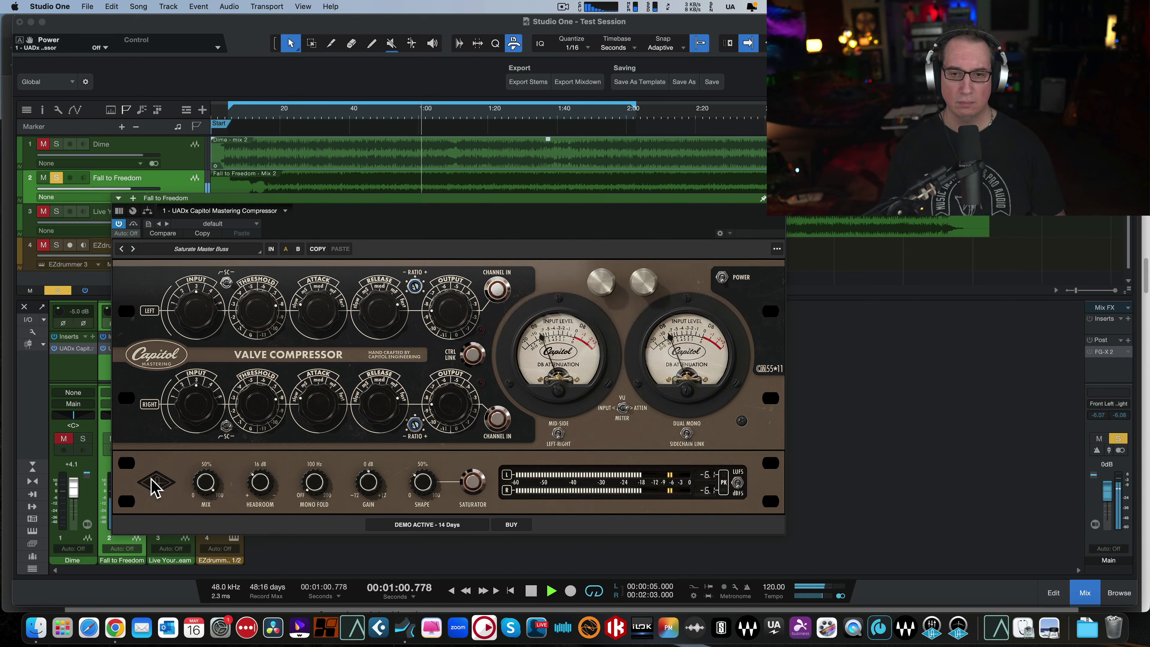
pyautogui.click(155, 482)
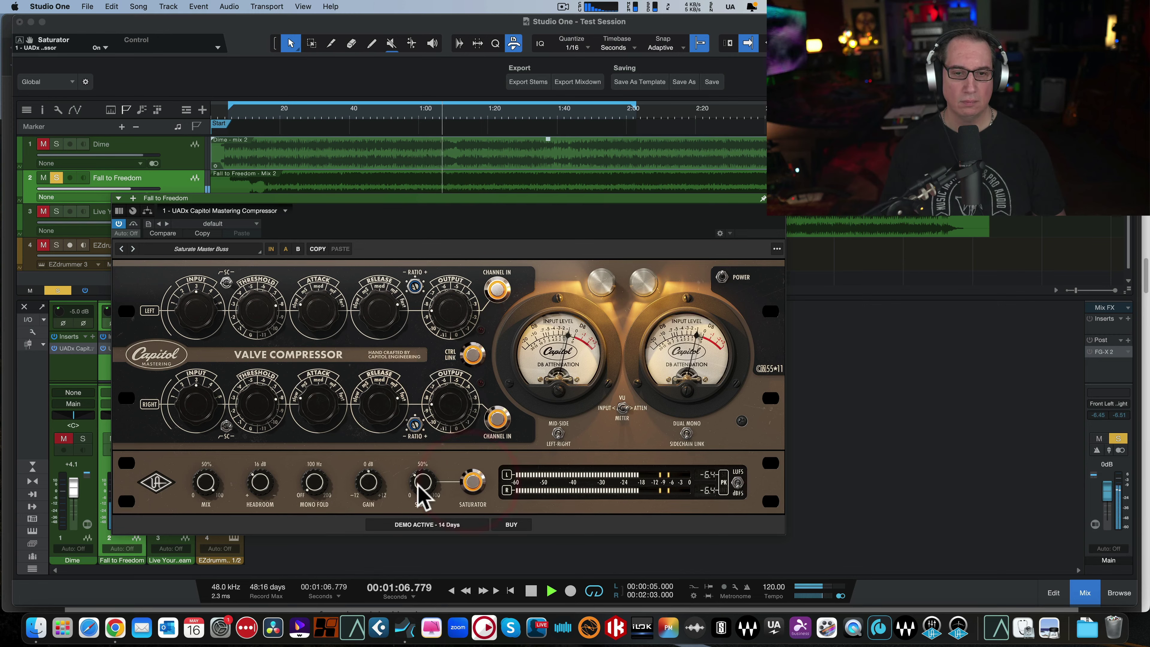
# Try the Gain at -2 dB, compare it with the compressor bypassed, and settle the Gain at 0 dB.
pyautogui.moveTo(418, 472); pyautogui.dragTo(421, 464)
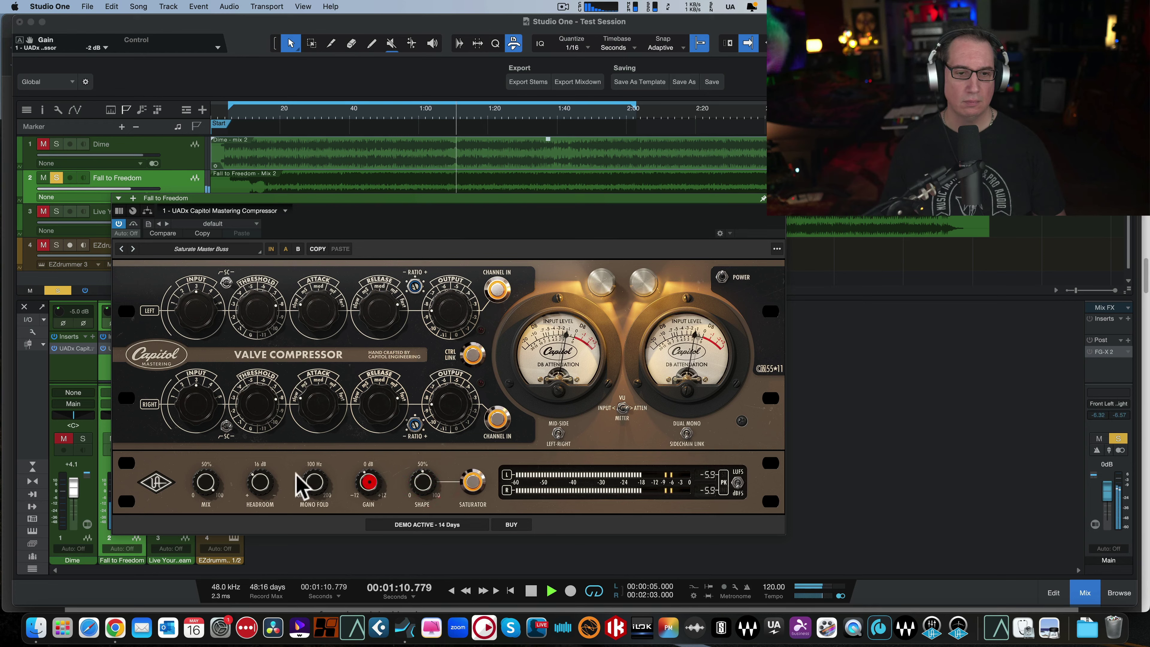
pyautogui.click(153, 482)
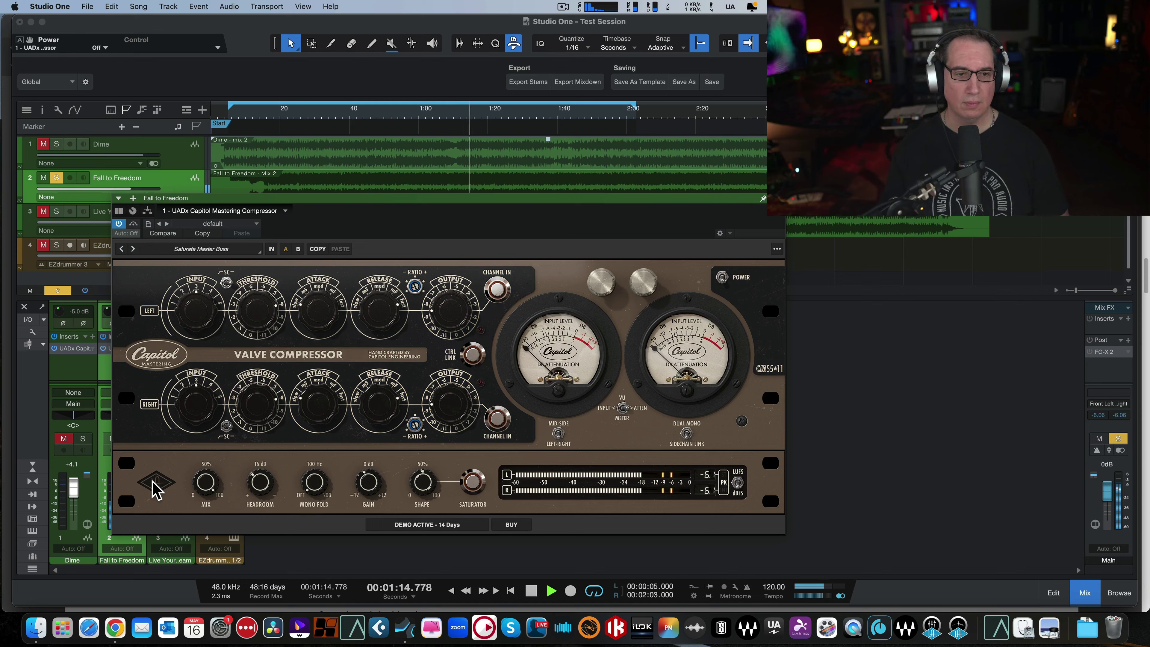
pyautogui.click(153, 483)
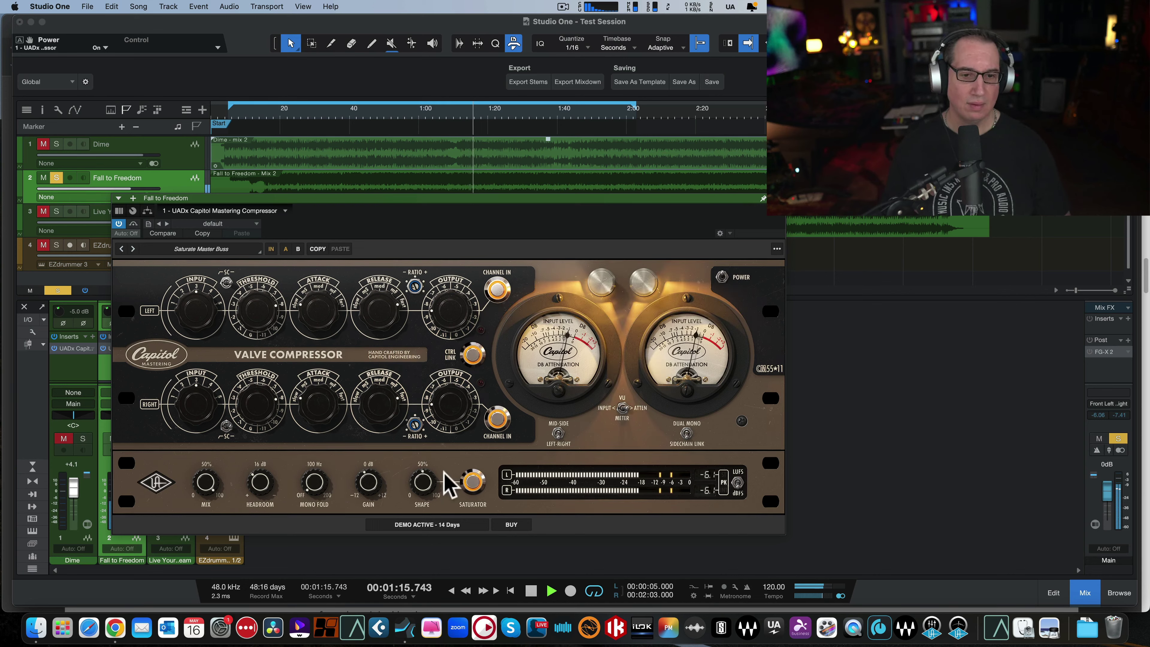
pyautogui.click(414, 494)
pyautogui.click(367, 482)
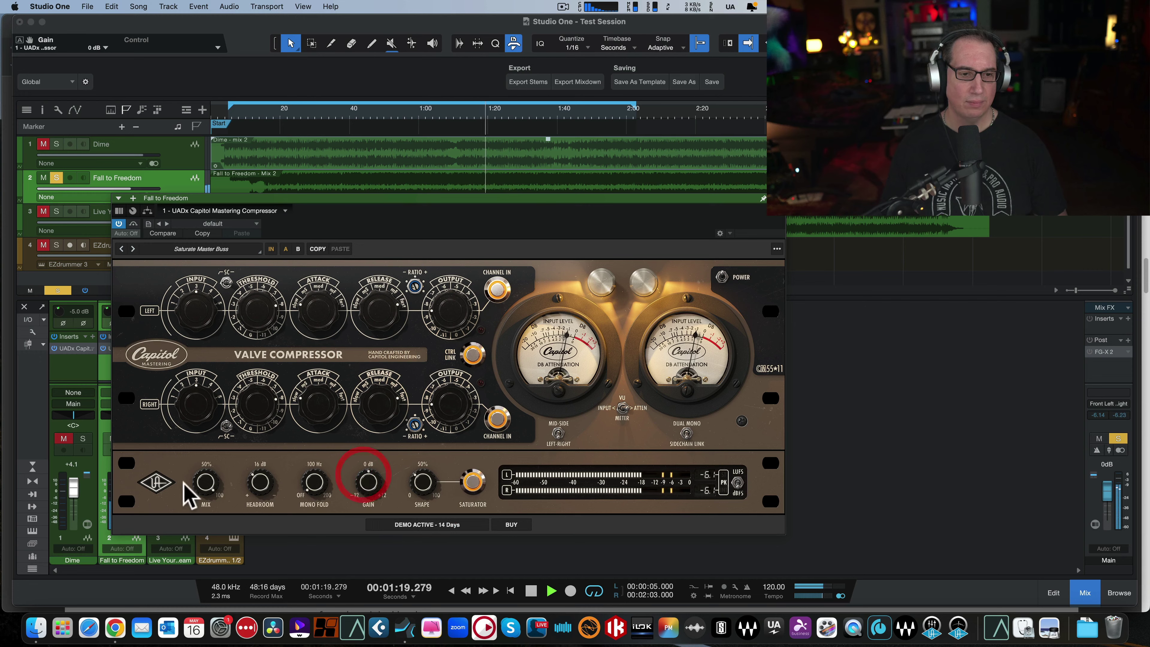
# Set the linked Threshold to -11 dB, comparing the mix with the compressor bypassed and active before and after the change.
pyautogui.click(156, 483)
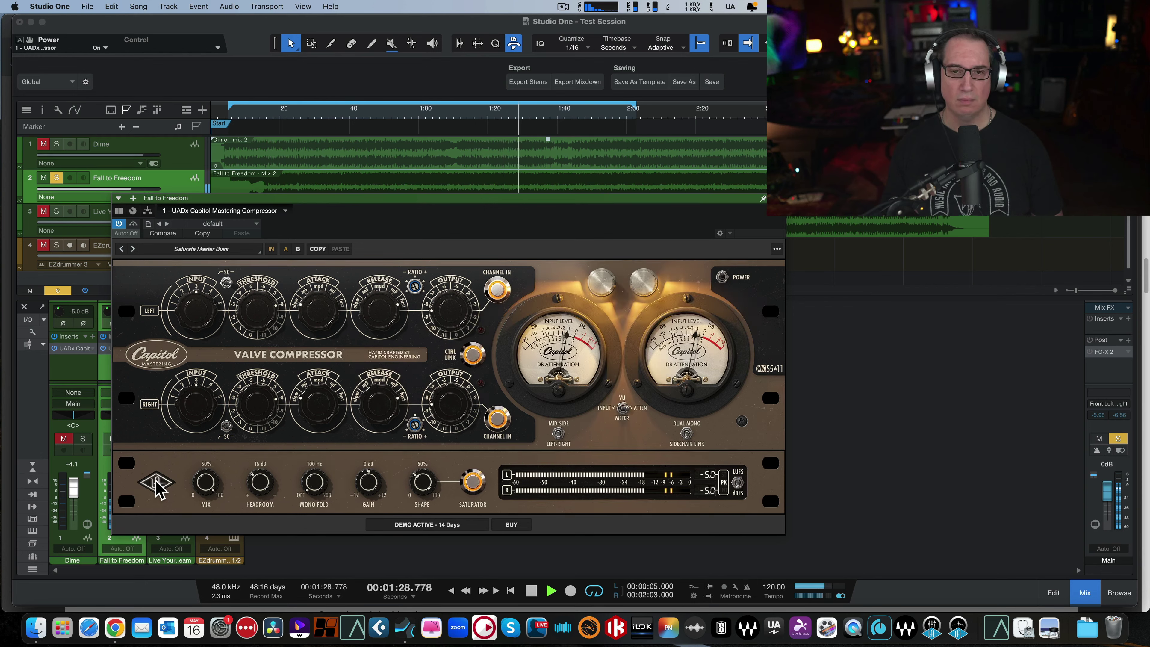
pyautogui.click(156, 482)
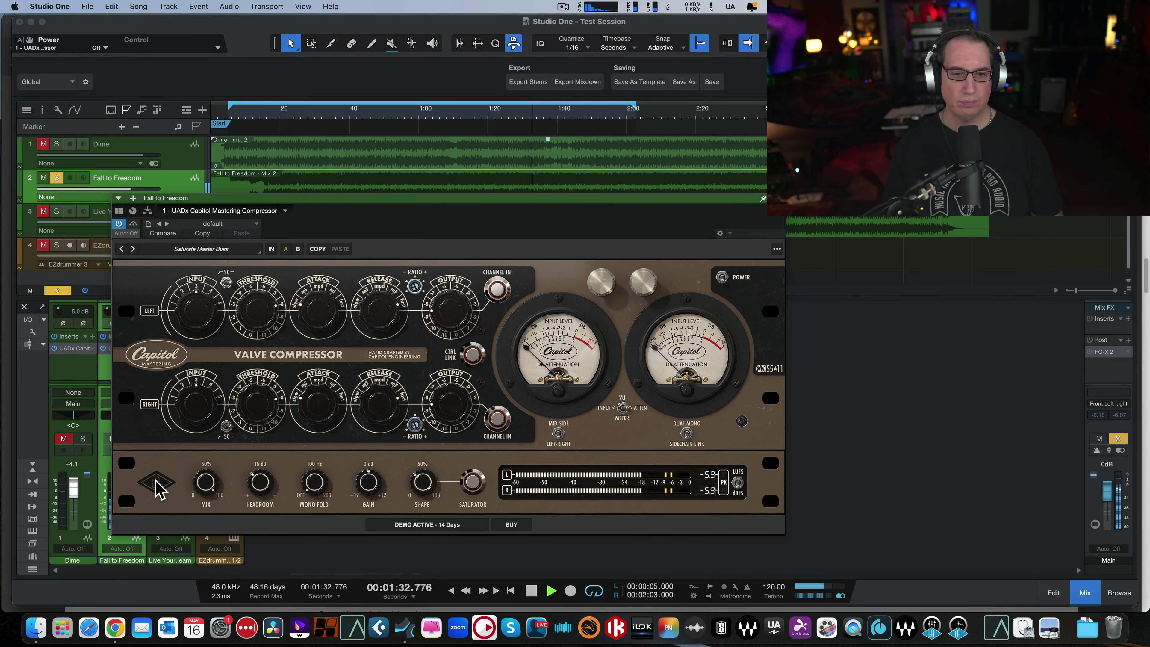
pyautogui.click(156, 482)
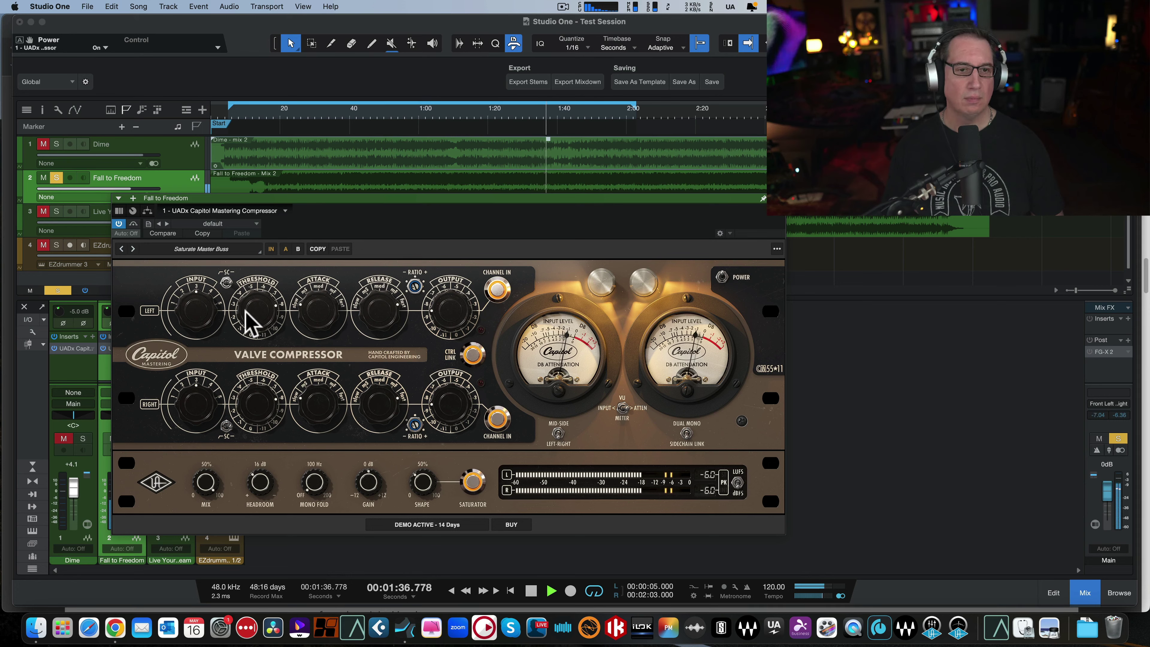
pyautogui.moveTo(250, 284); pyautogui.dragTo(256, 260)
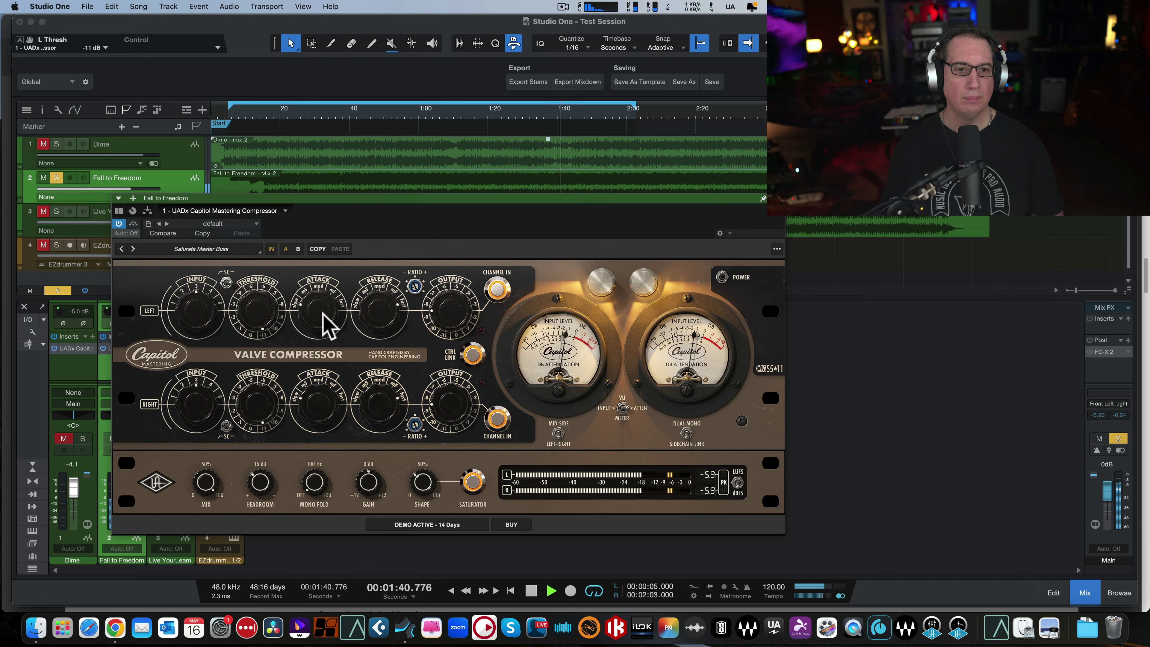
pyautogui.click(154, 483)
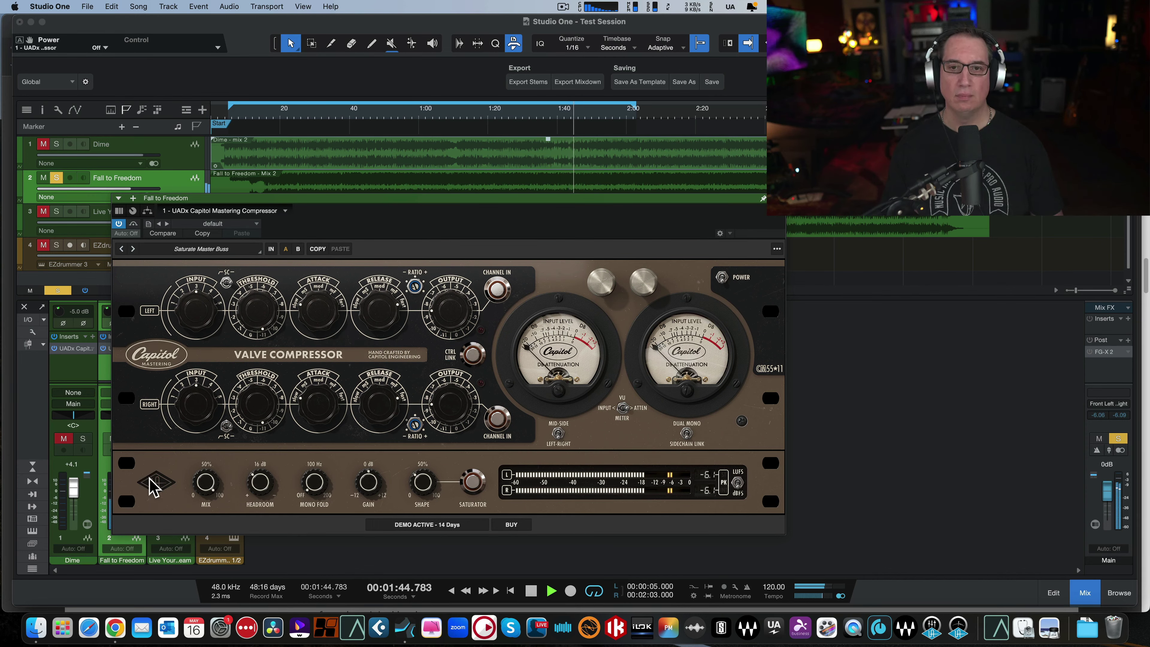
pyautogui.click(153, 483)
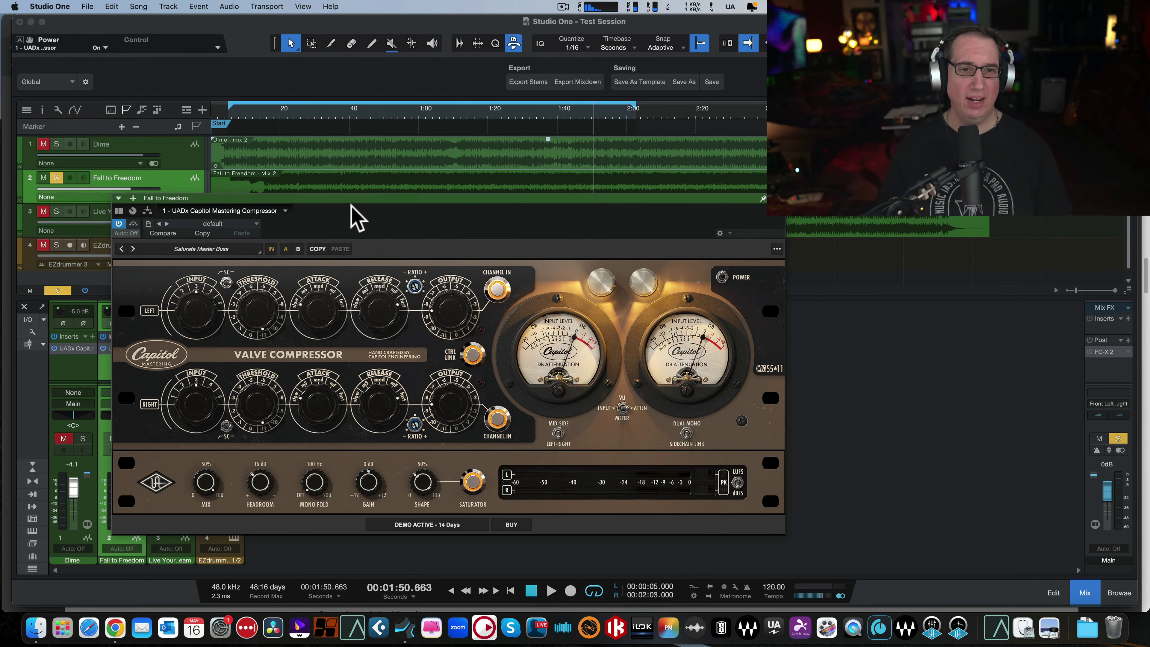
pyautogui.moveTo(350, 203); pyautogui.dragTo(287, 94)
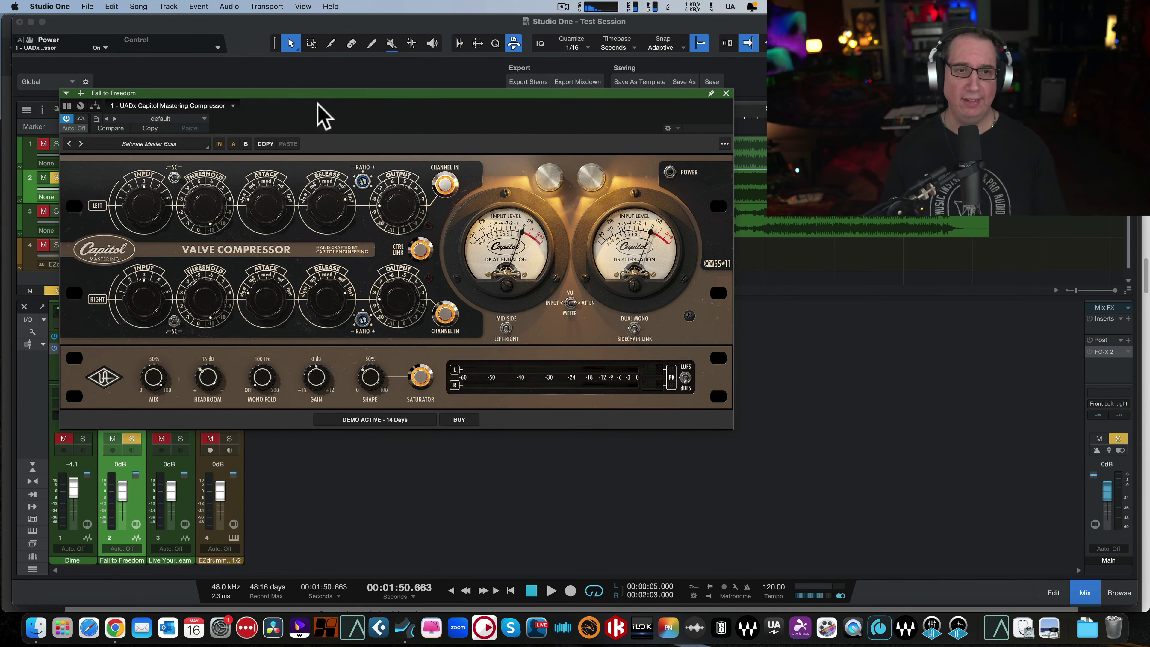
pyautogui.moveTo(318, 91); pyautogui.dragTo(308, 80)
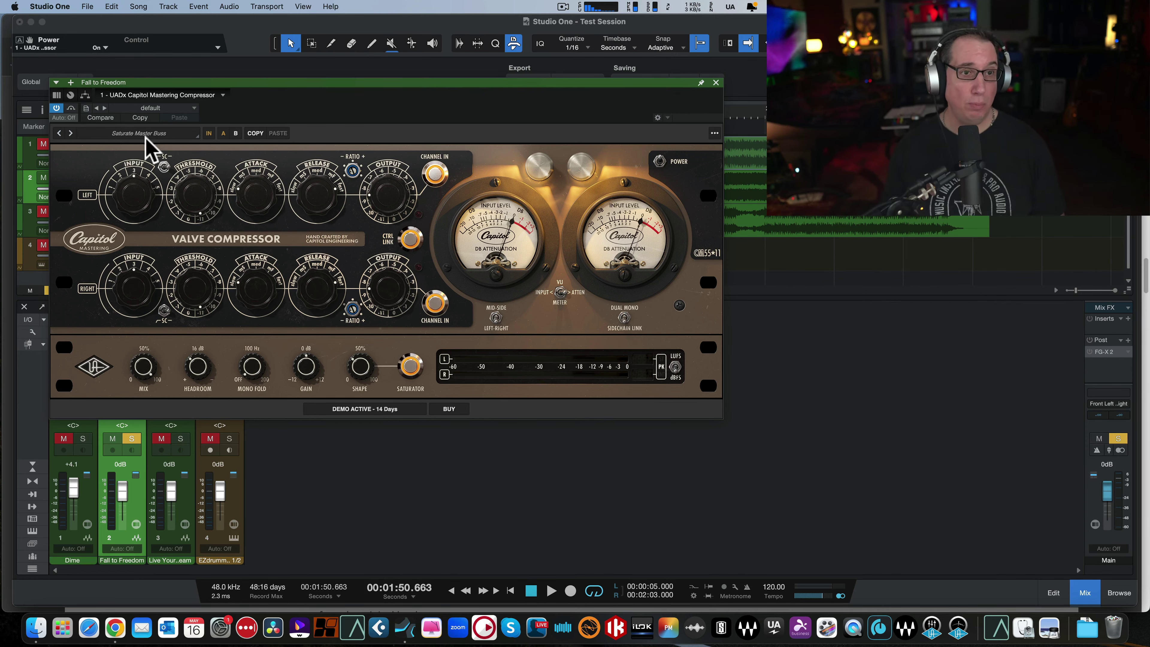
pyautogui.moveTo(192, 81); pyautogui.dragTo(170, 76)
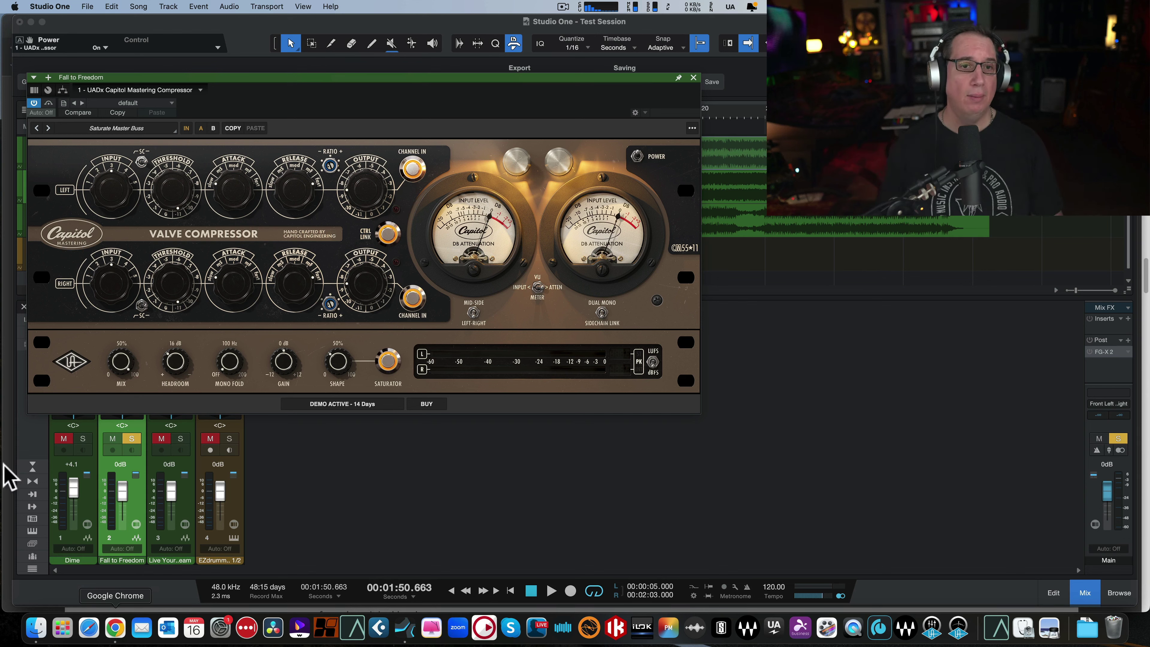
pyautogui.moveTo(243, 76); pyautogui.dragTo(235, 64)
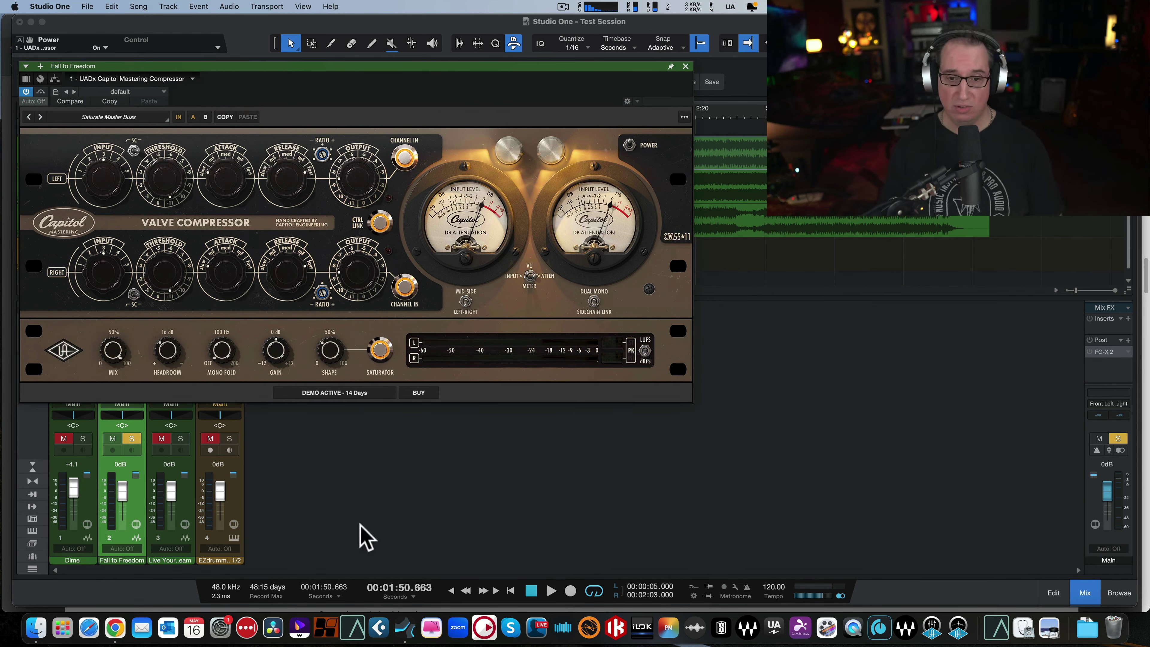
pyautogui.moveTo(357, 68)
pyautogui.mouseDown()
pyautogui.moveTo(349, 86)
pyautogui.moveTo(357, 71)
pyautogui.mouseUp()
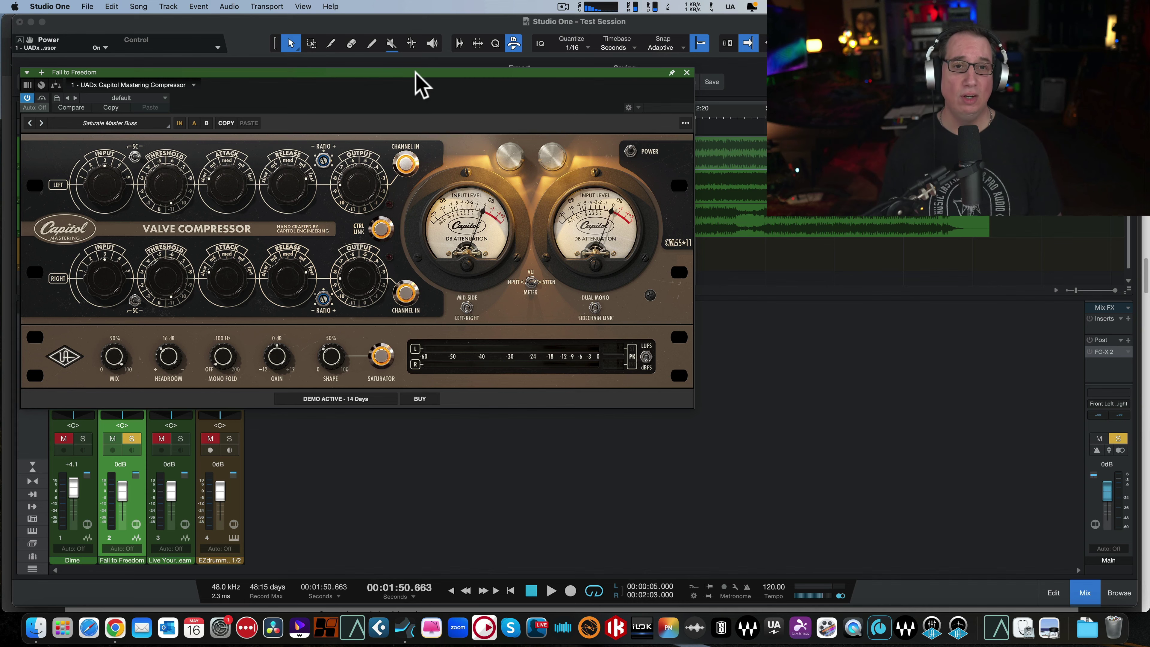
pyautogui.moveTo(415, 72); pyautogui.dragTo(413, 62)
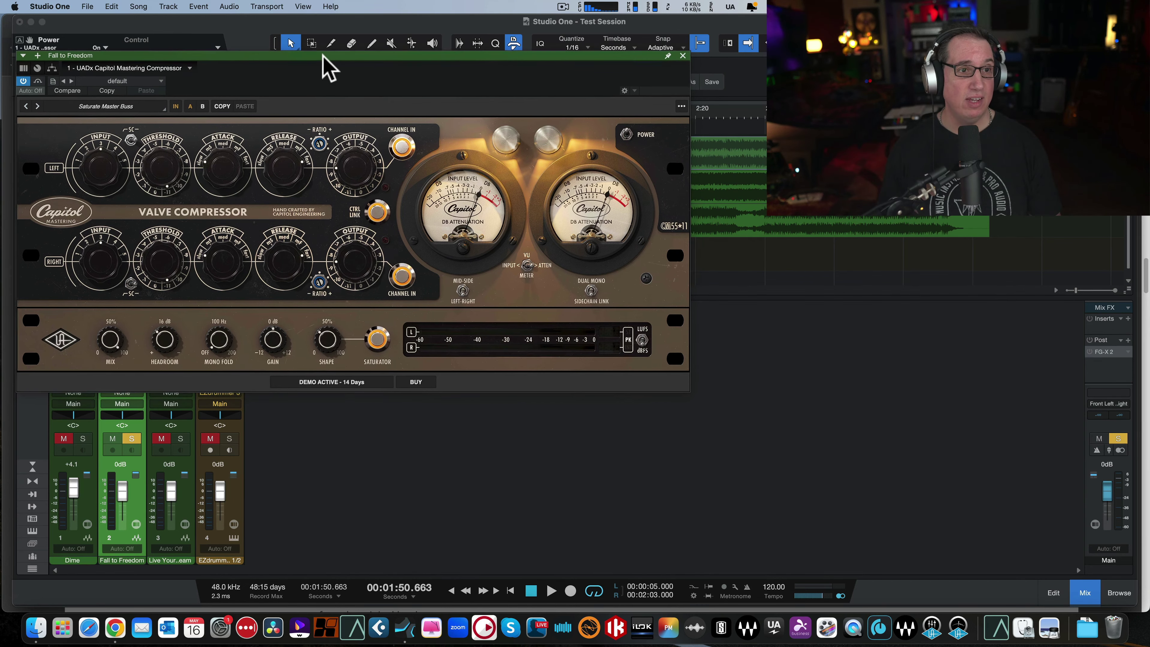
pyautogui.moveTo(325, 62); pyautogui.dragTo(322, 57)
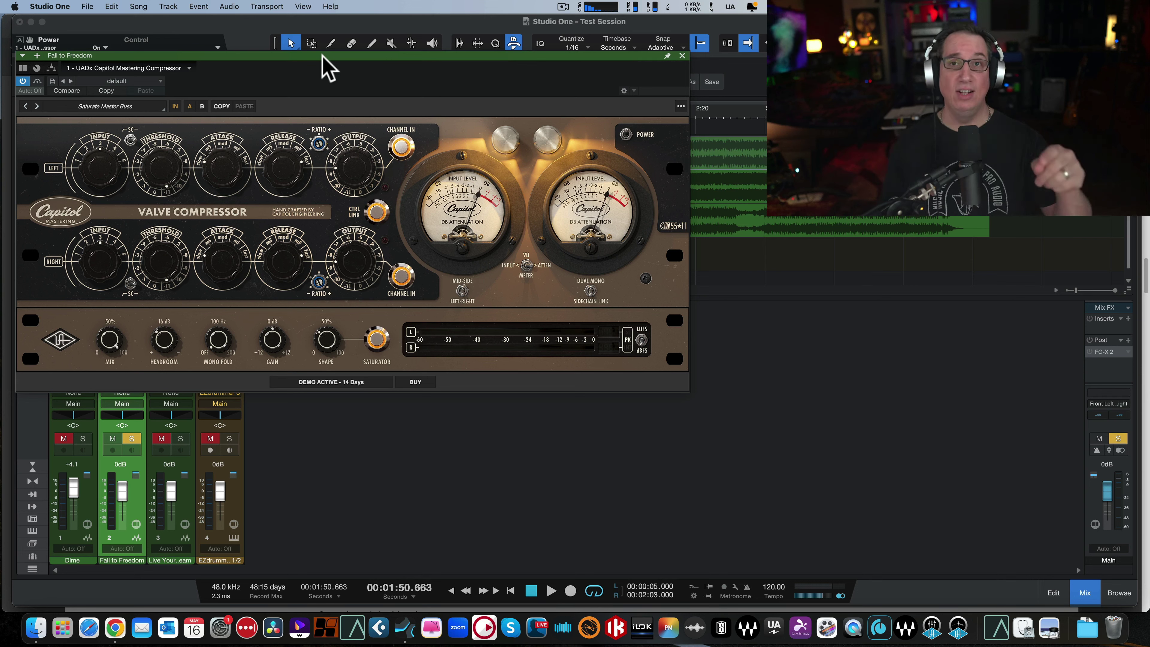
# Close the Fall to Freedom compressor window and zoom the timeline out.
pyautogui.click(681, 56)
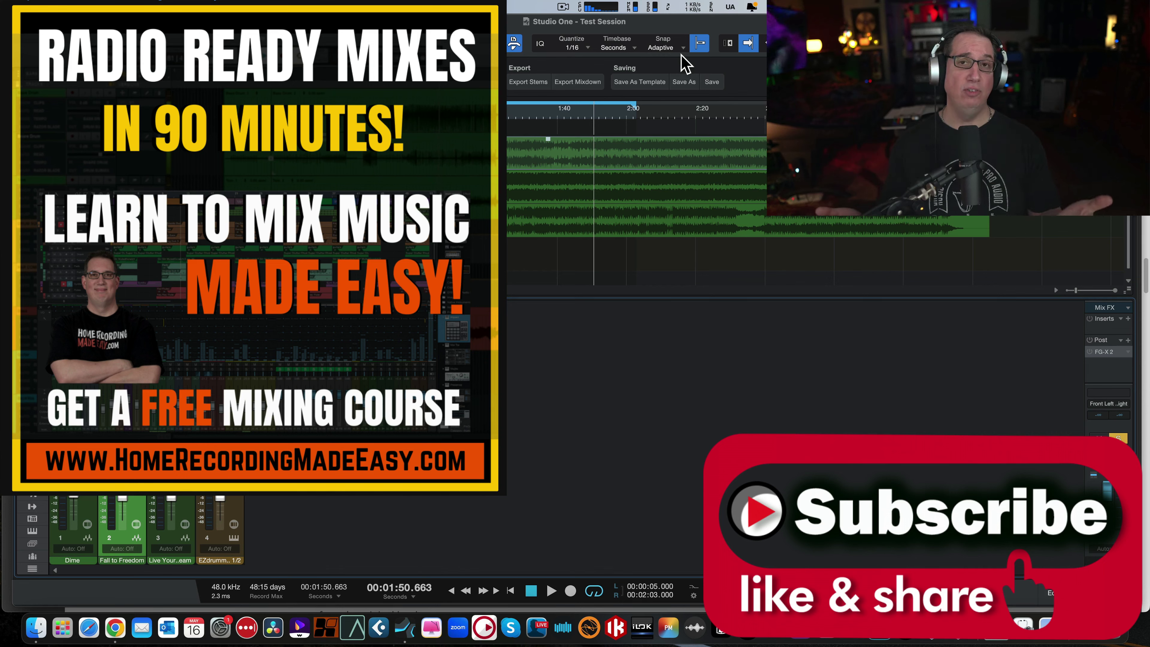
pyautogui.press('w')
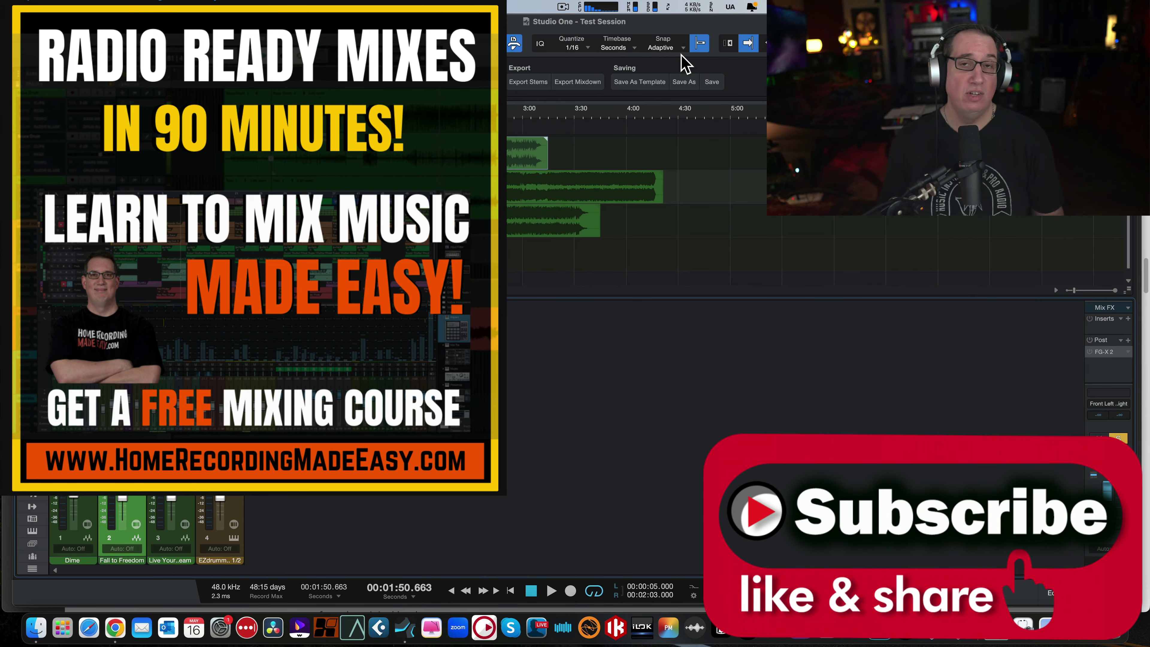